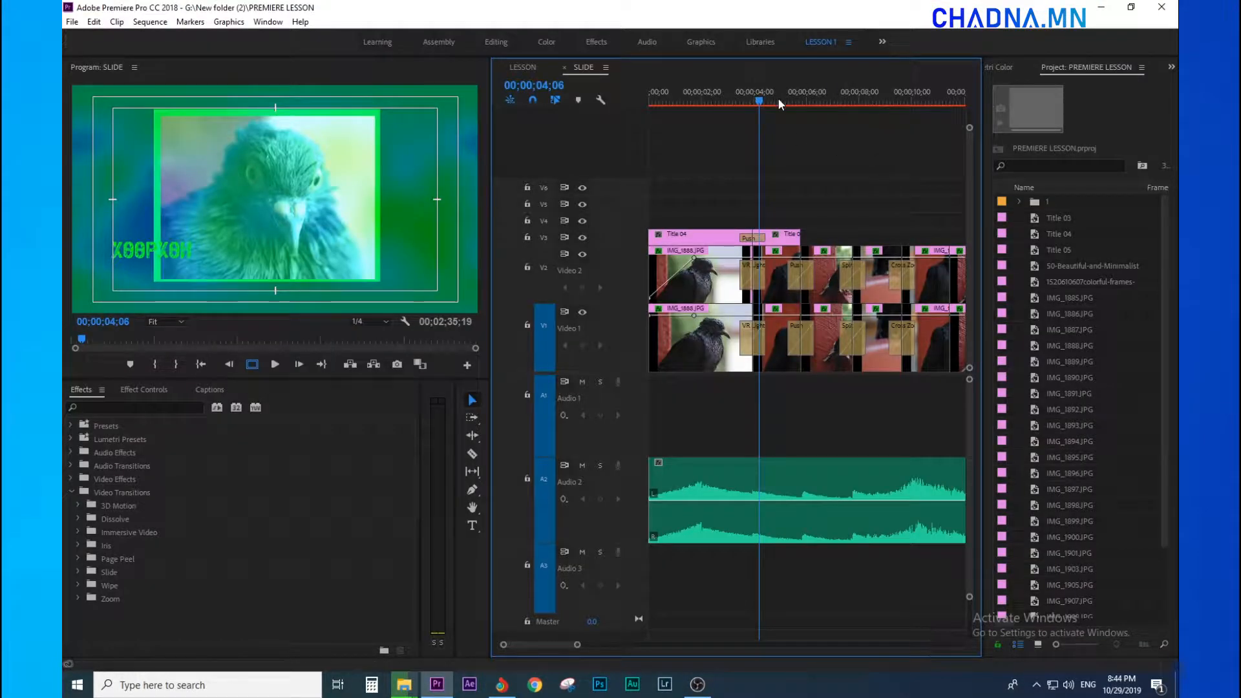
Scrub through the SLIDE sequence to the end of the last picture clip at 00;00;21;07.
left_click_drag(778, 98, 909, 88)
key("minus")
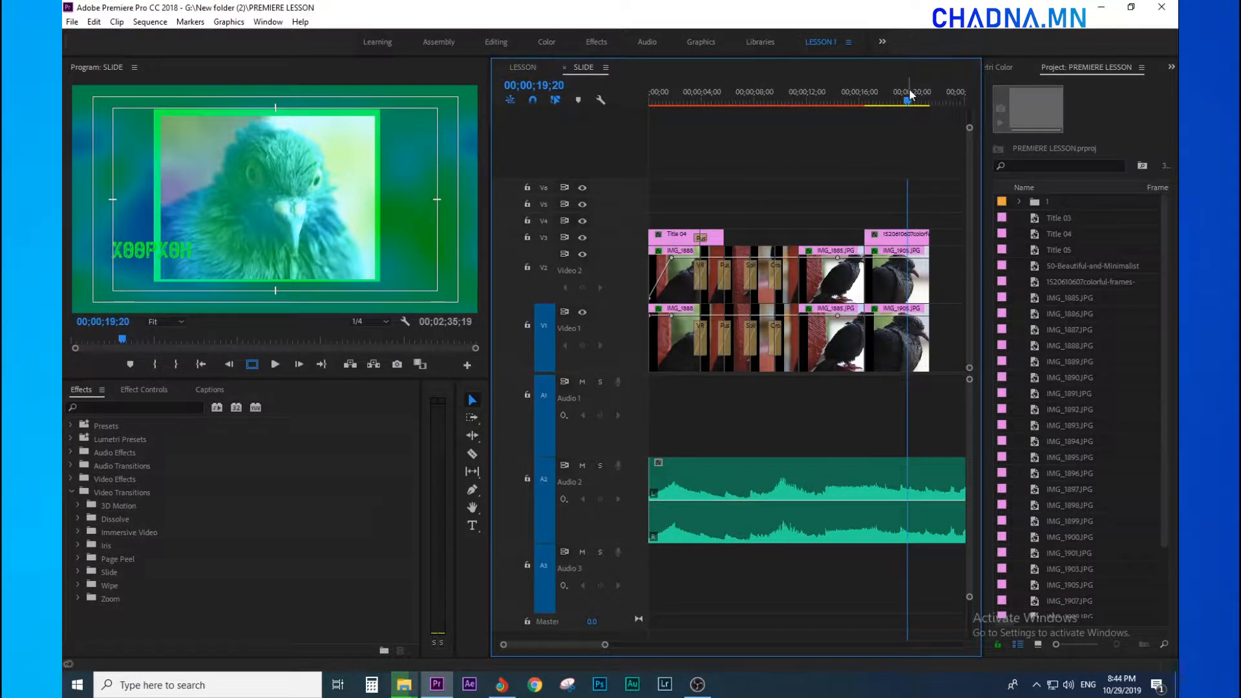
key("equal")
left_click_drag(823, 97, 849, 108)
key("minus")
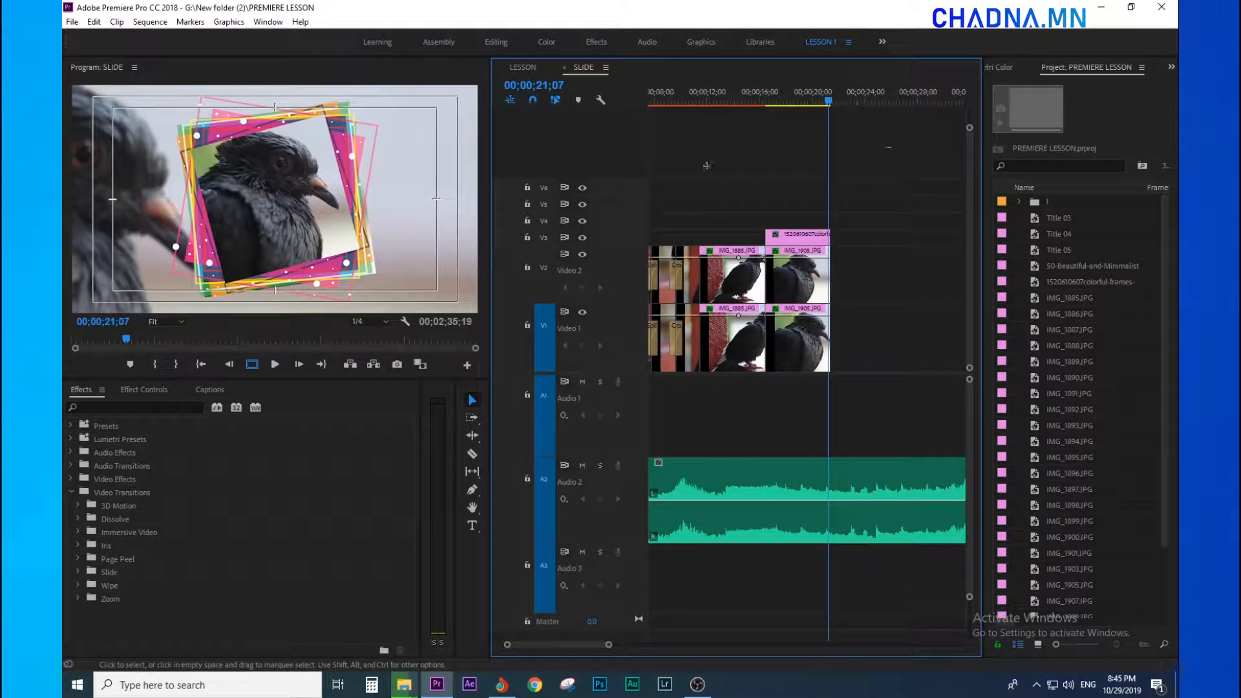
key("equal")
key("equal")
key("equal")
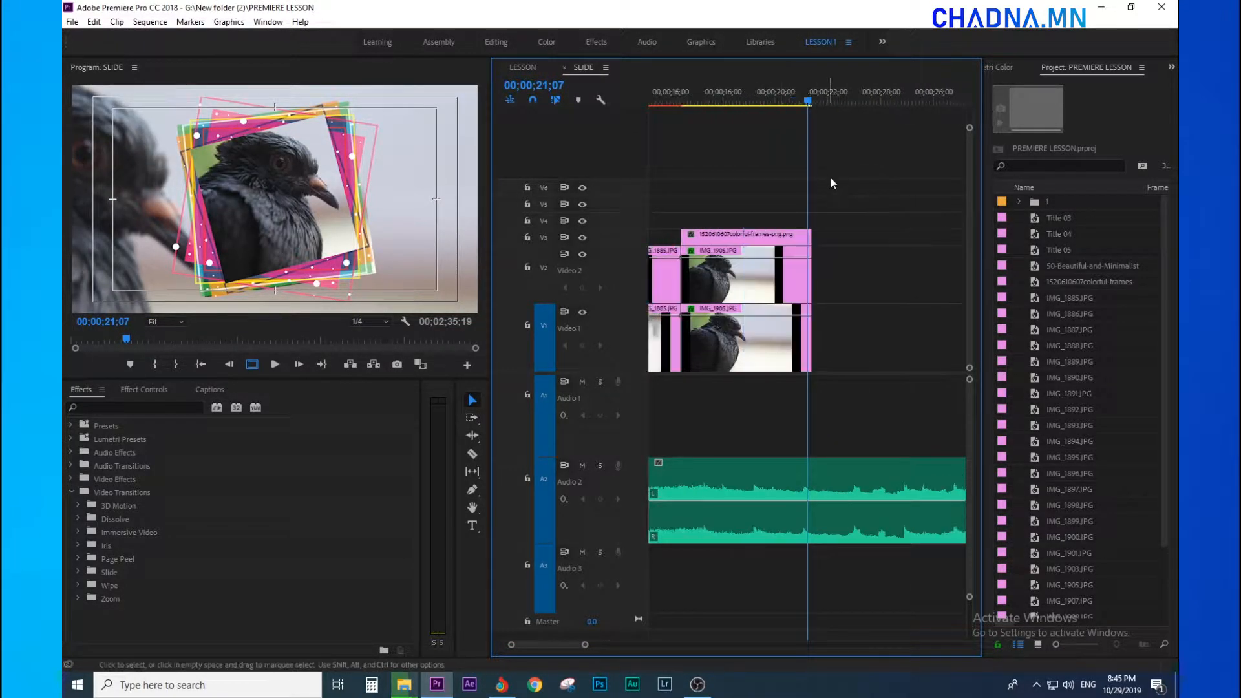
key("minus")
Return to the start of the SLIDE sequence and play back its opening title.
left_click(748, 102)
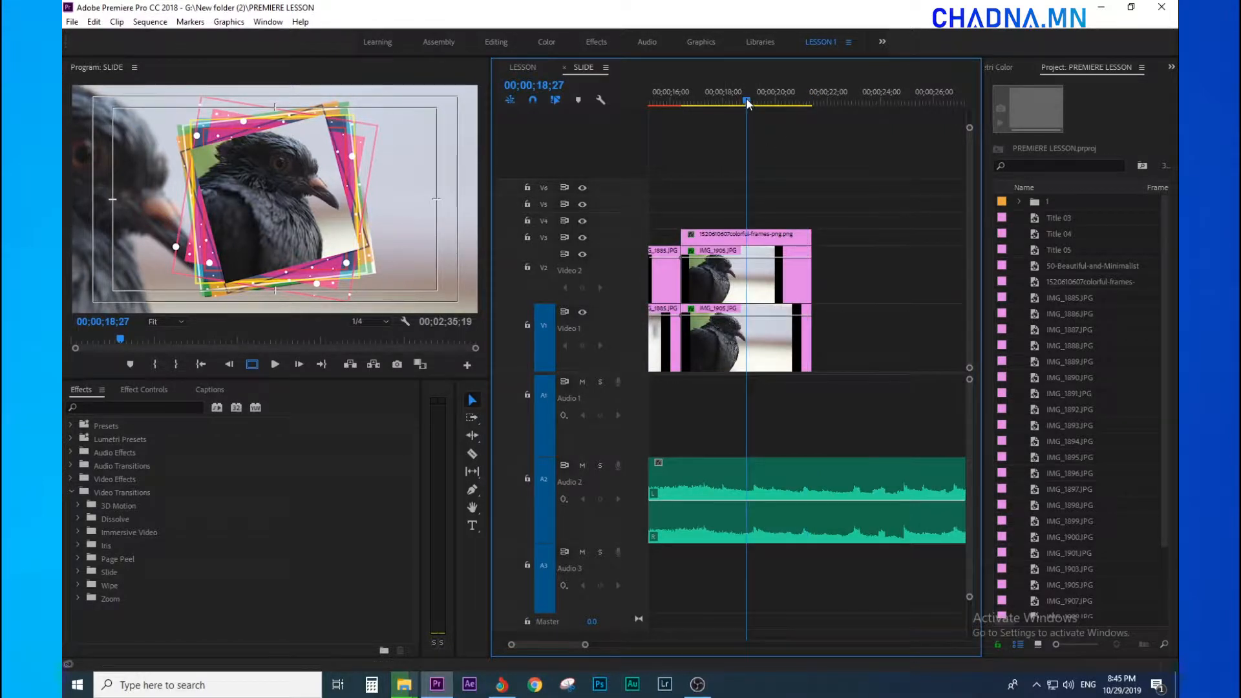
key("minus")
key("minus")
key("minus")
left_click_drag(711, 101, 596, 102)
key("equal")
key("equal")
key("equal")
key("equal")
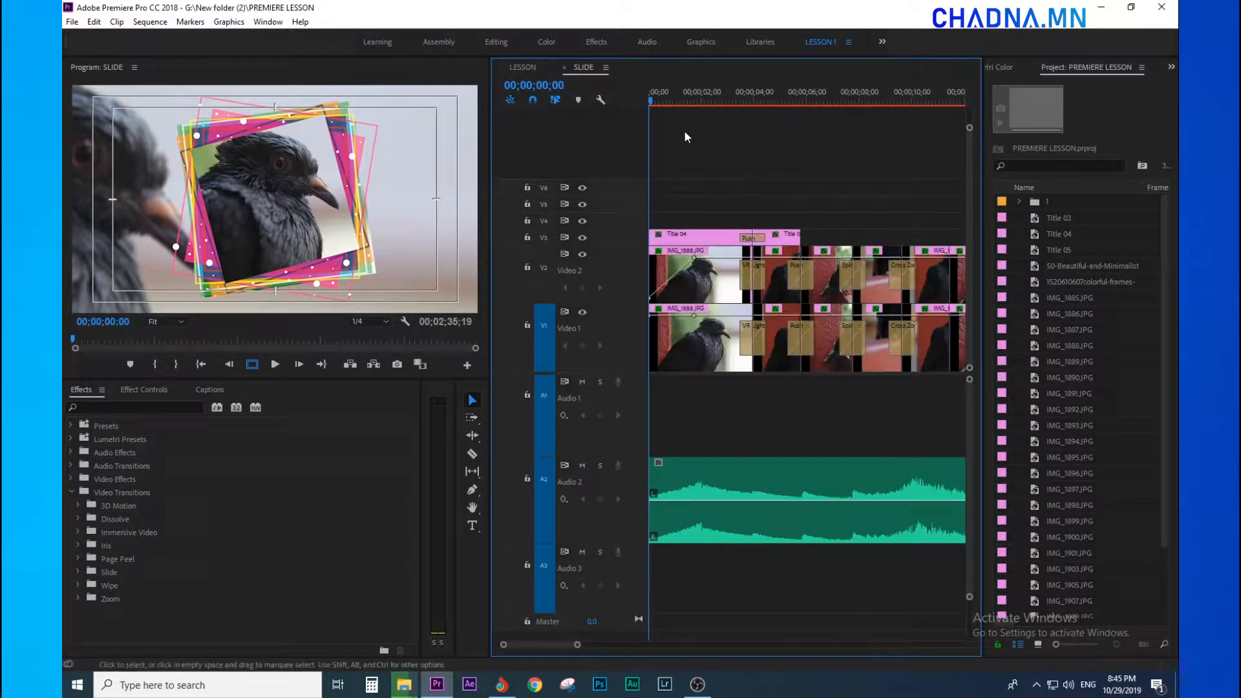
key("space")
key("space")
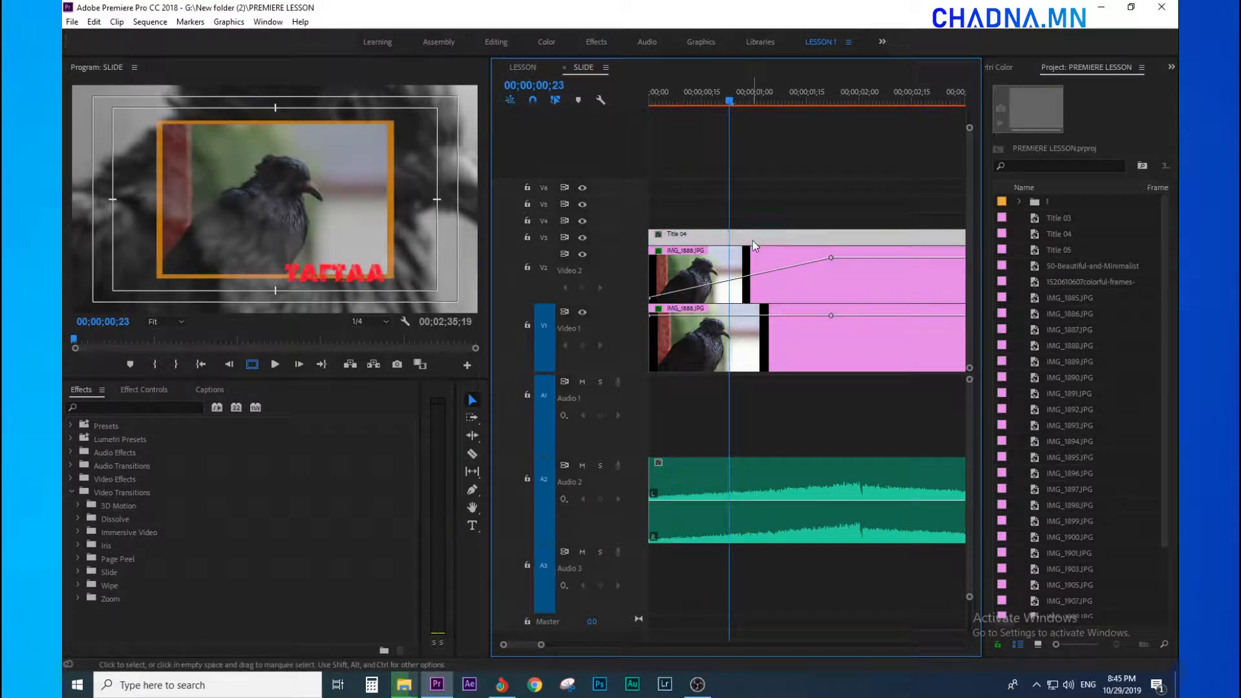
Set the Title 04 clip's vertical Position to 503.
key("minus")
key("minus")
key("minus")
left_click(150, 390)
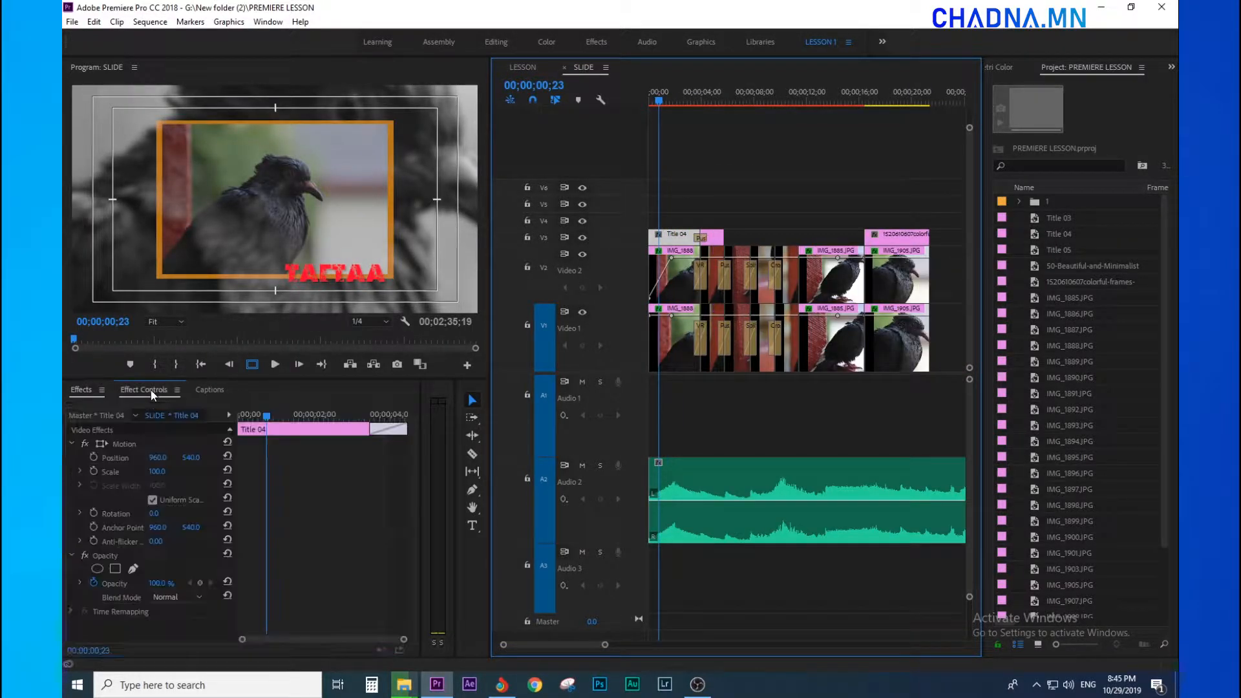
mouse_move(192, 457)
left_mouse_down()
mouse_move(154, 457)
mouse_move(168, 457)
left_mouse_up()
Delete the Push transition between Title 04 and Title 05 on the third video track.
left_click_drag(676, 95, 698, 95)
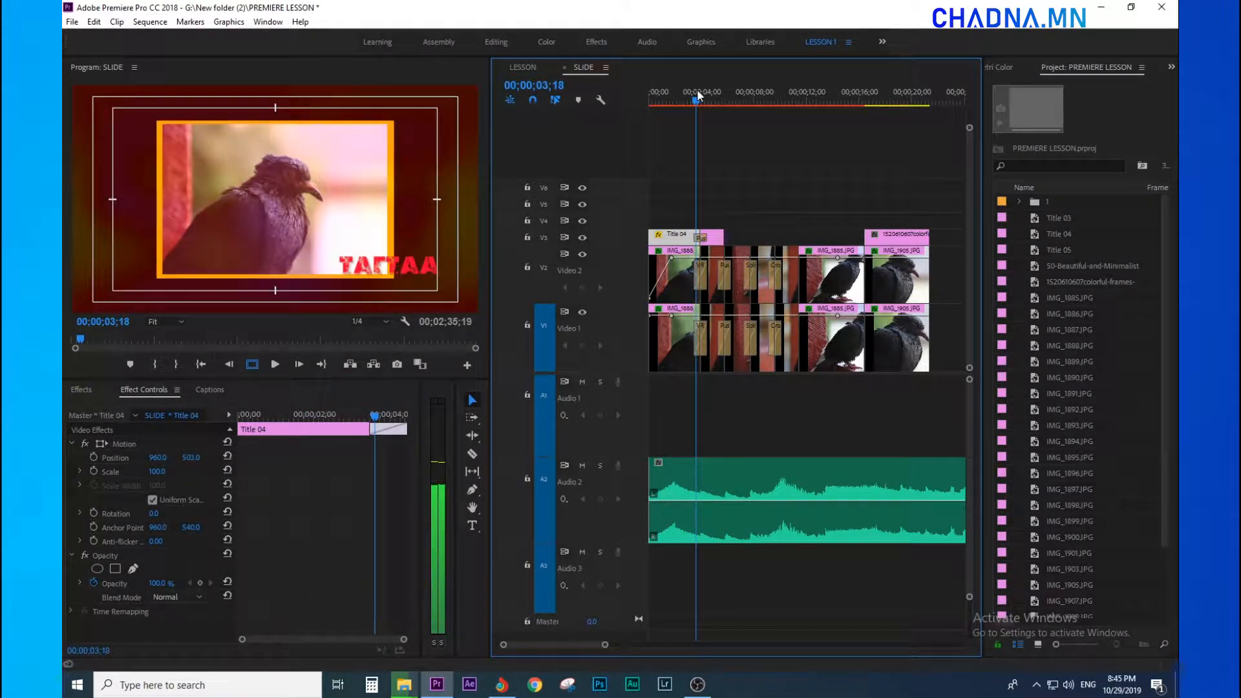
key("equal")
key("equal")
key("equal")
key("equal")
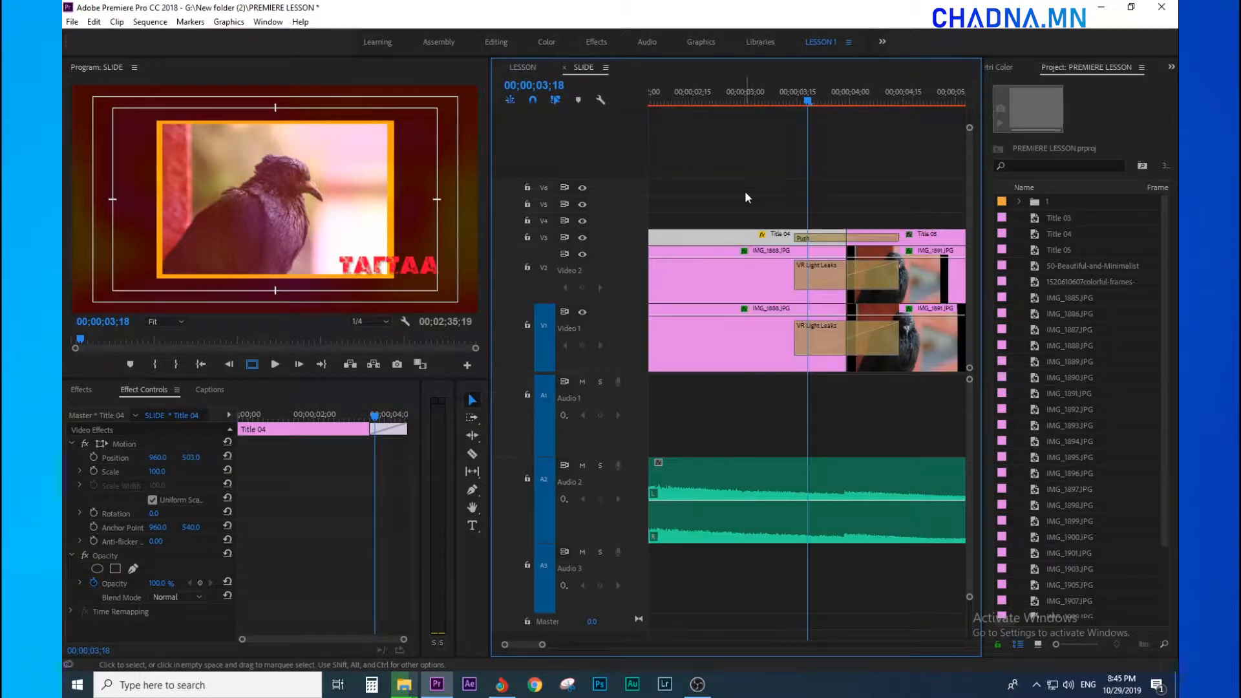
left_click(848, 239)
left_click(762, 188)
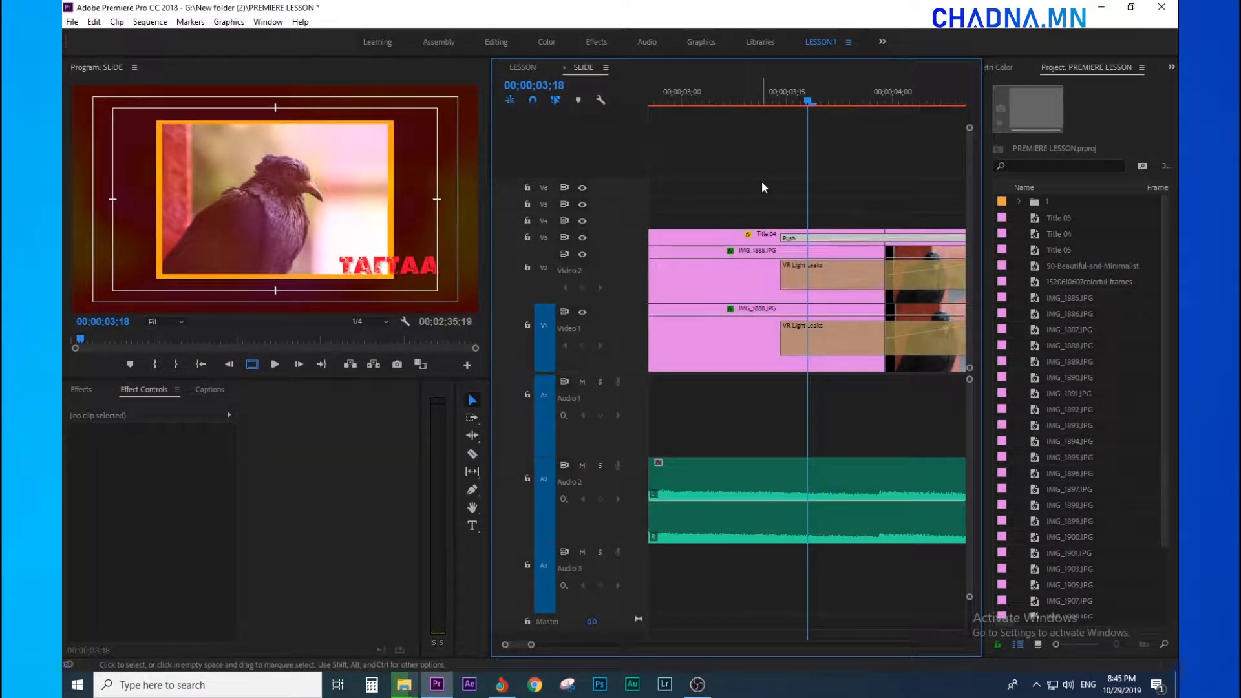
left_click(822, 239)
left_click(856, 180)
Place the playhead at 00;00;00;11 near the start of the SLIDE sequence.
key("minus")
key("minus")
key("minus")
left_click(689, 91)
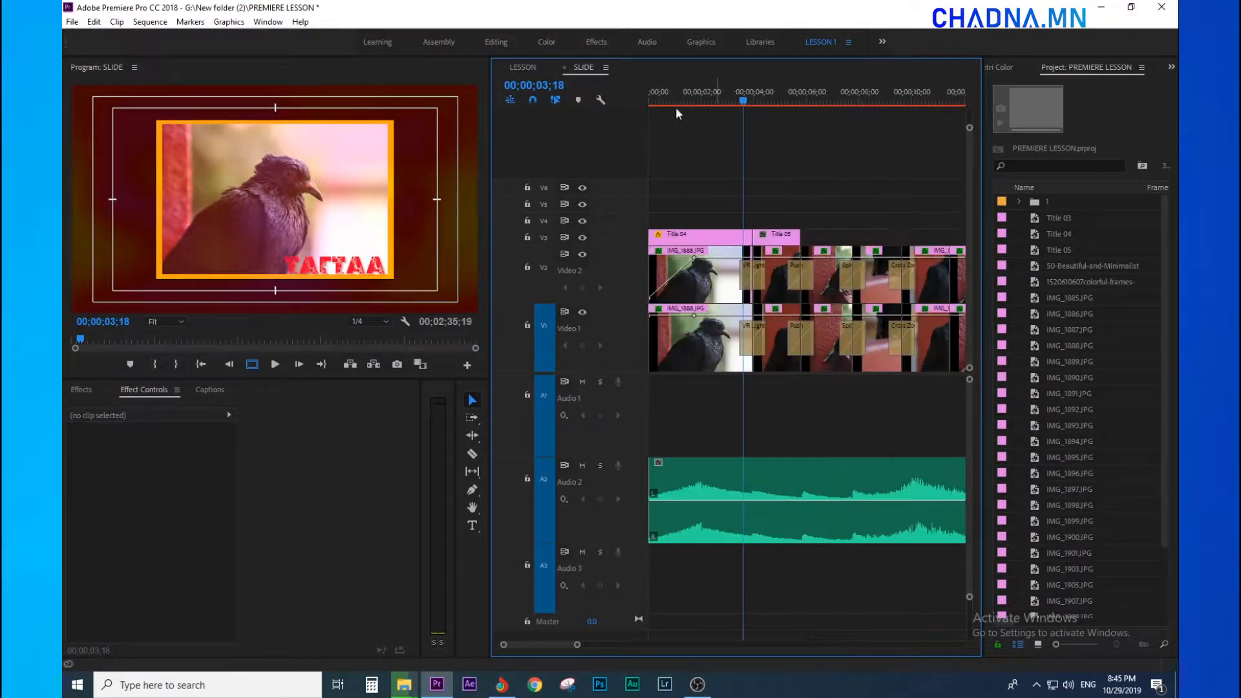
key("equal")
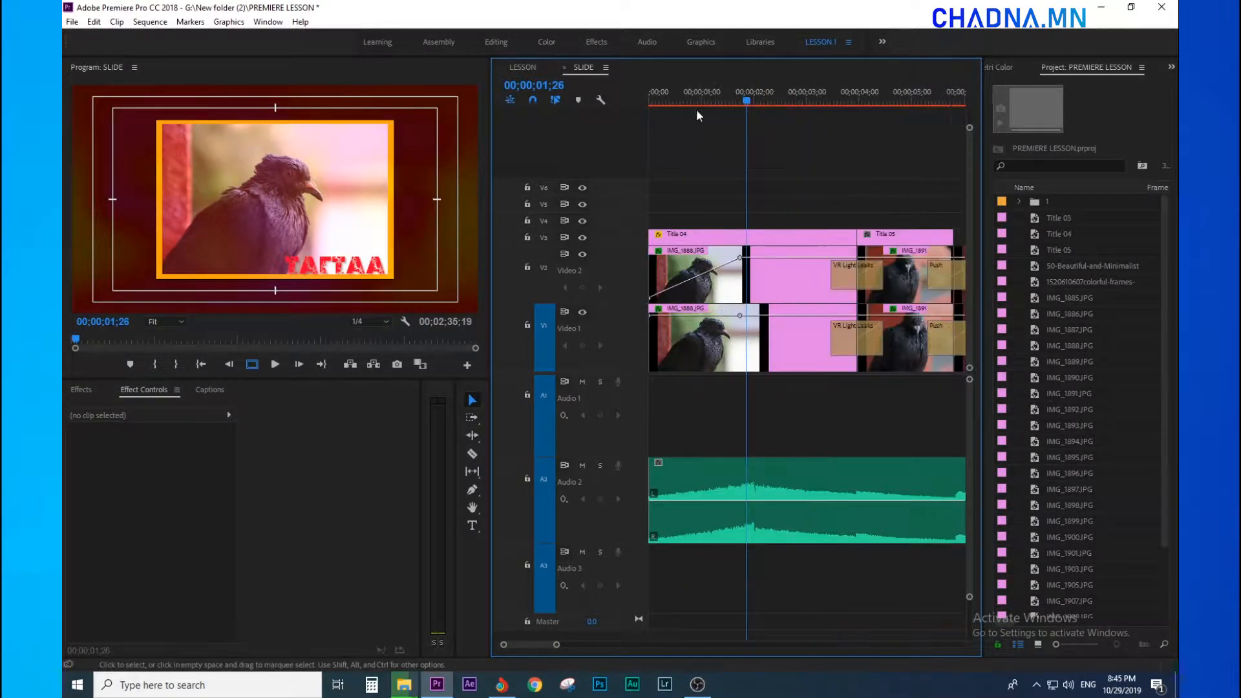
left_click(670, 101)
left_click_drag(670, 100, 668, 101)
key("minus")
Enlarge and centre the Title 04 text over the picture with Scale 159 and Position 554, -13.
left_click(663, 238)
key("equal")
key("equal")
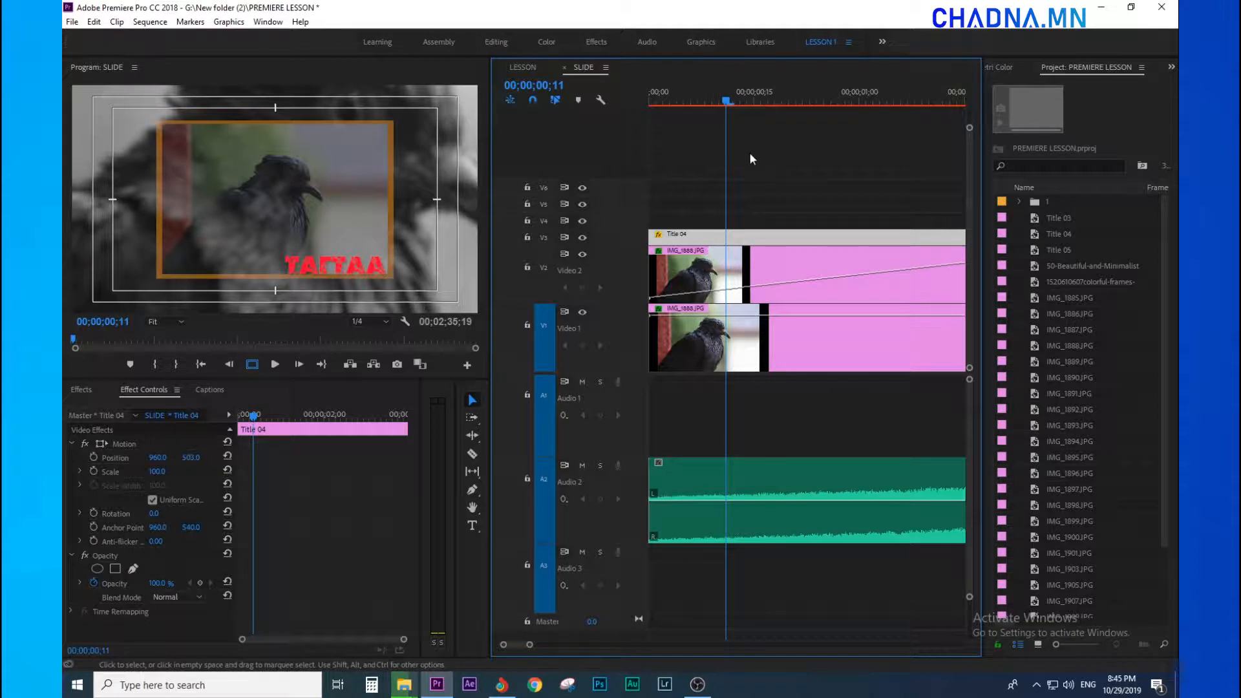
left_click(697, 150)
left_click(785, 236)
left_click_drag(157, 471, 78, 457)
mouse_move(190, 458)
left_mouse_down()
mouse_move(158, 462)
mouse_move(181, 458)
left_mouse_up()
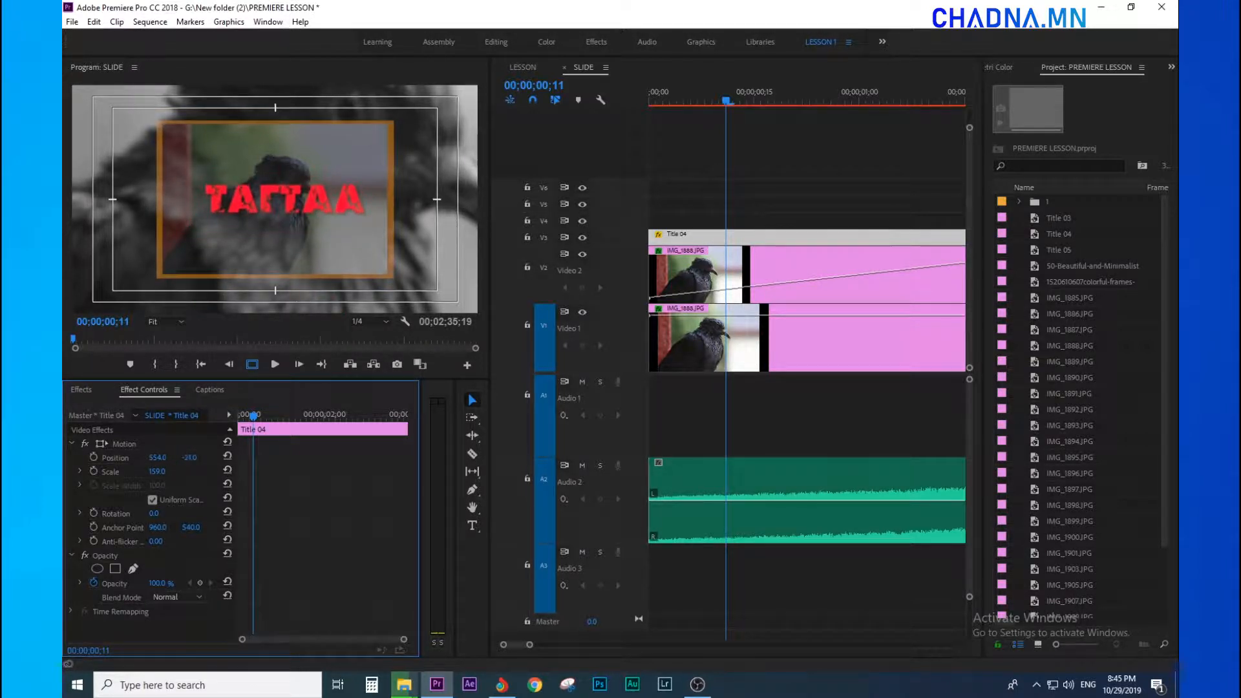
left_click(658, 237)
left_click(690, 175)
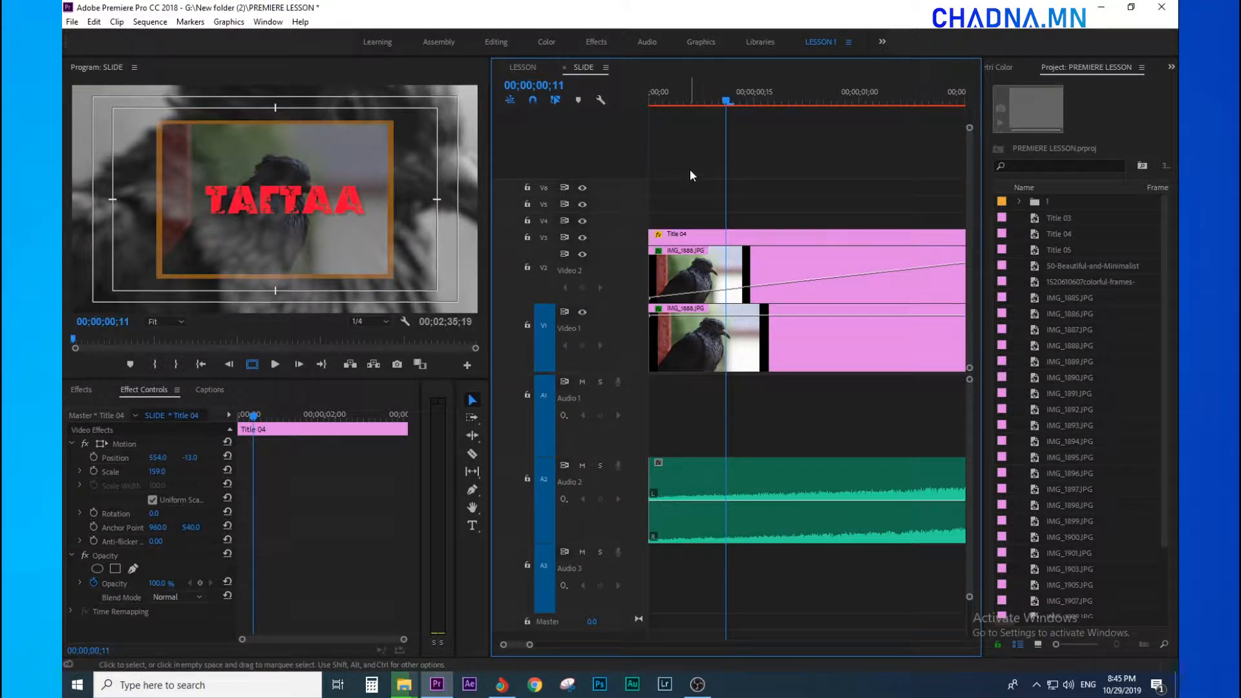
Apply the Basic 3D effect from the Perspective video effects to the Title 04 clip.
left_click(789, 240)
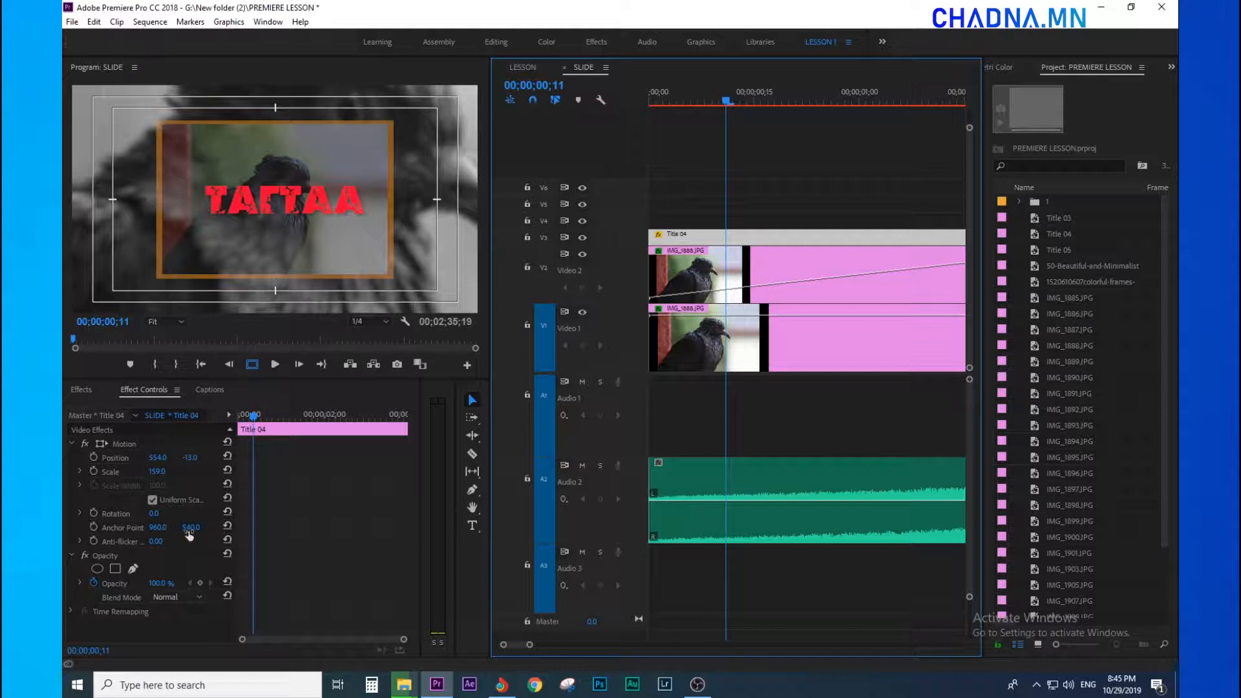
left_click(318, 538)
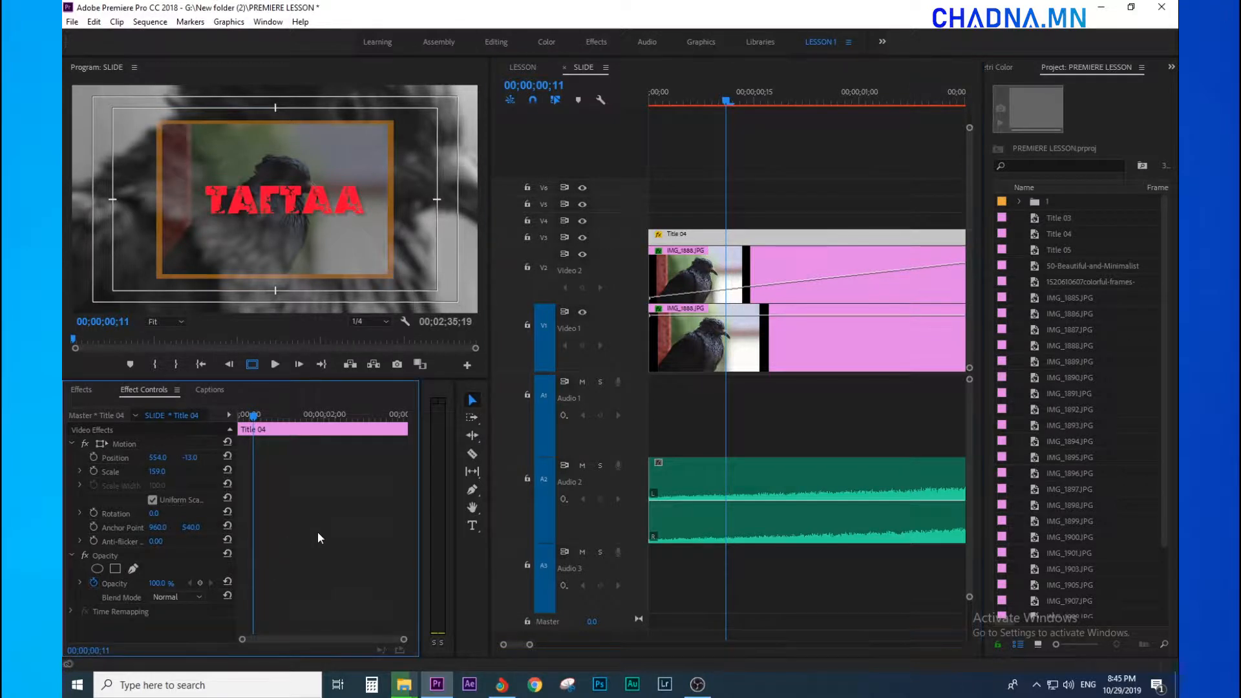
left_click(81, 390)
left_click(71, 492)
left_click(72, 479)
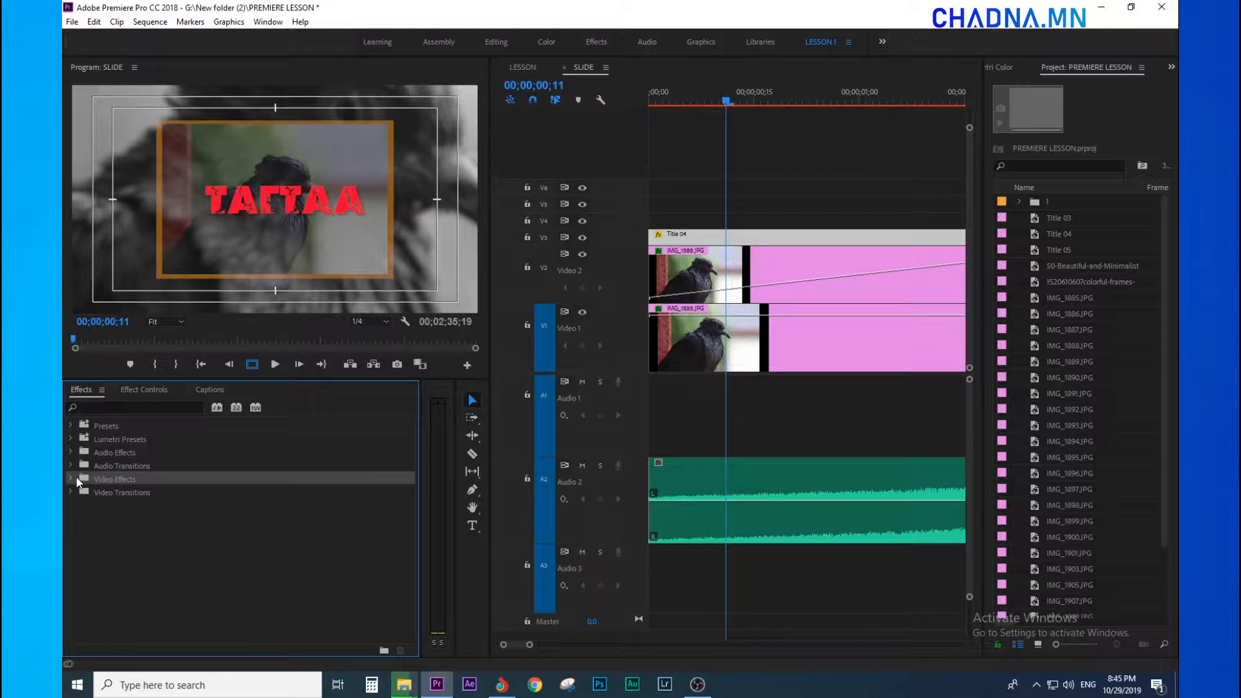
scroll(141, 599, "down", 3)
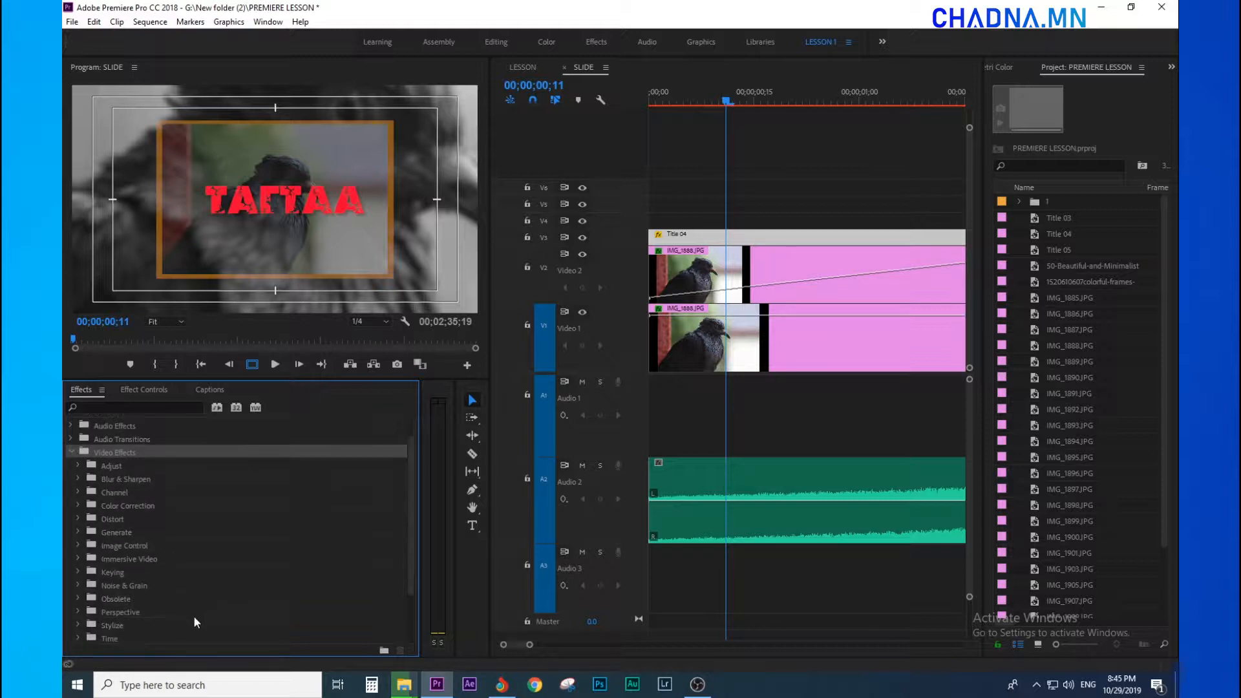
left_click(204, 599)
left_click(77, 600)
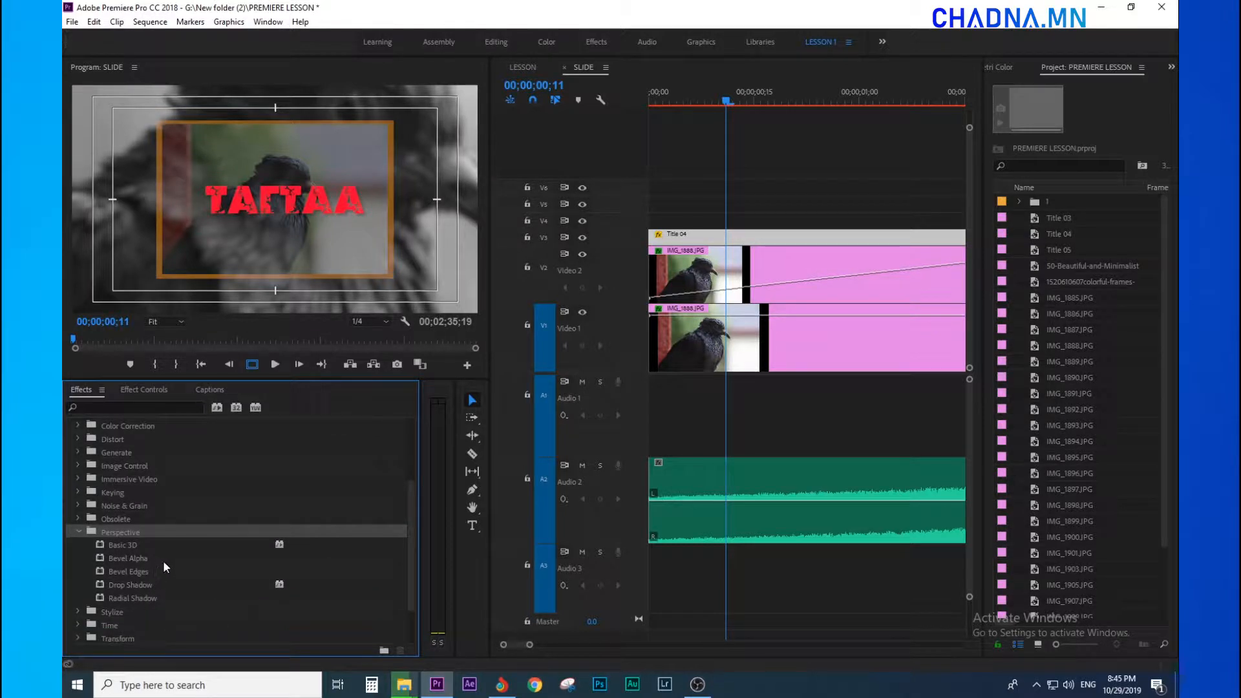
left_click(127, 544)
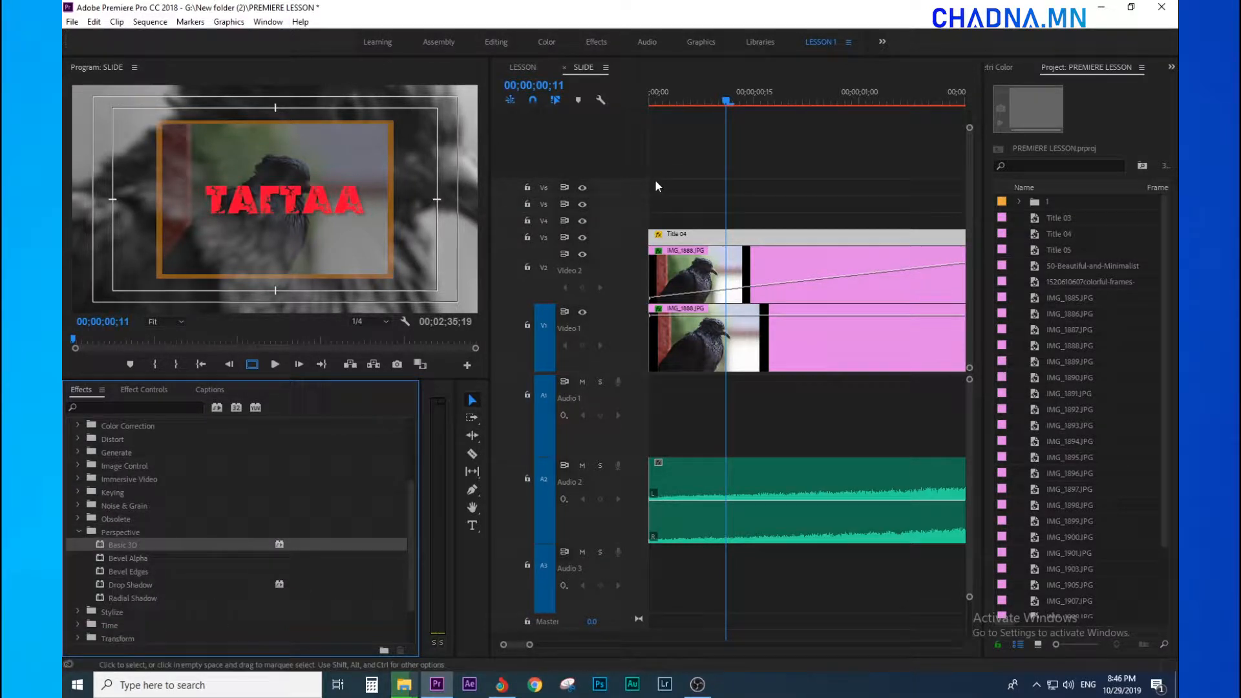
left_click_drag(723, 92, 755, 93)
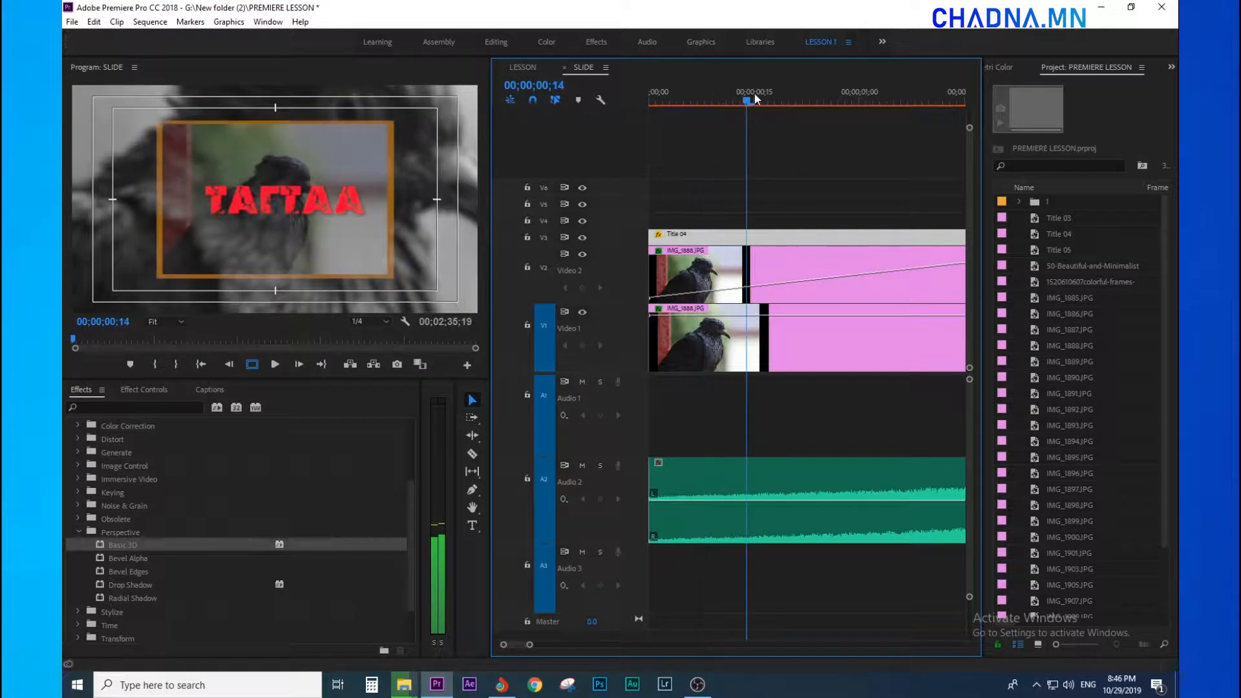
left_click_drag(72, 541, 724, 242)
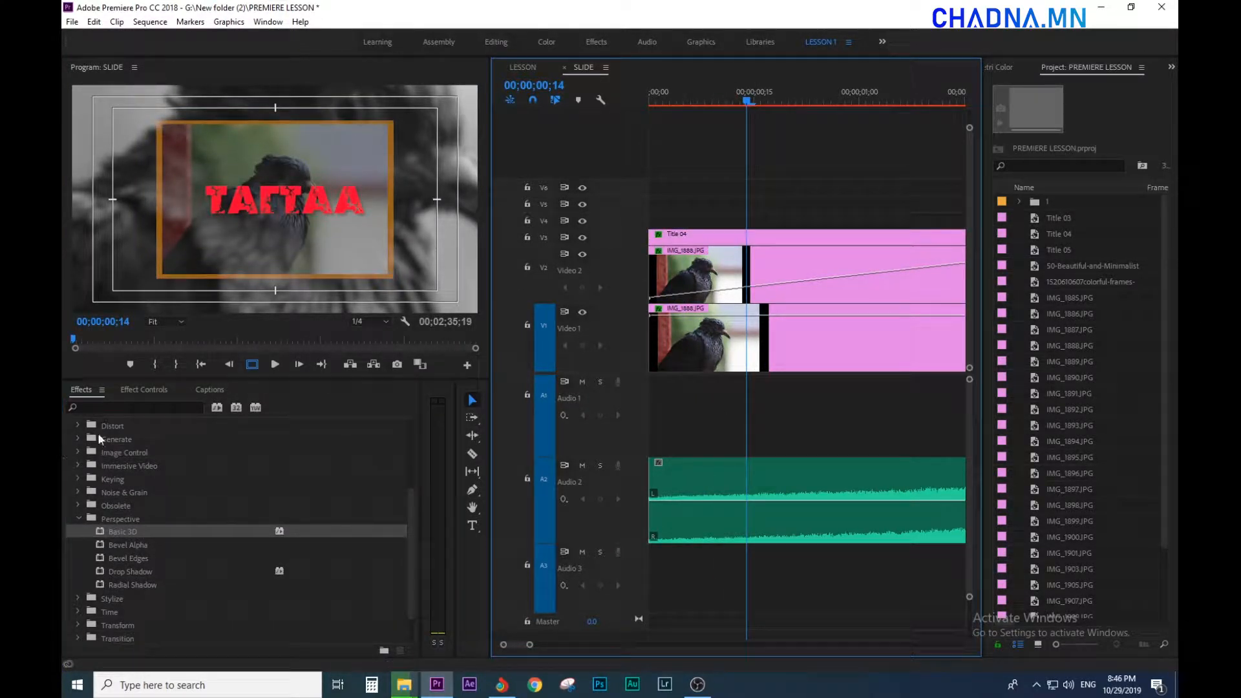
Search the effects for "3d" and select Basic 3D.
left_click(112, 408)
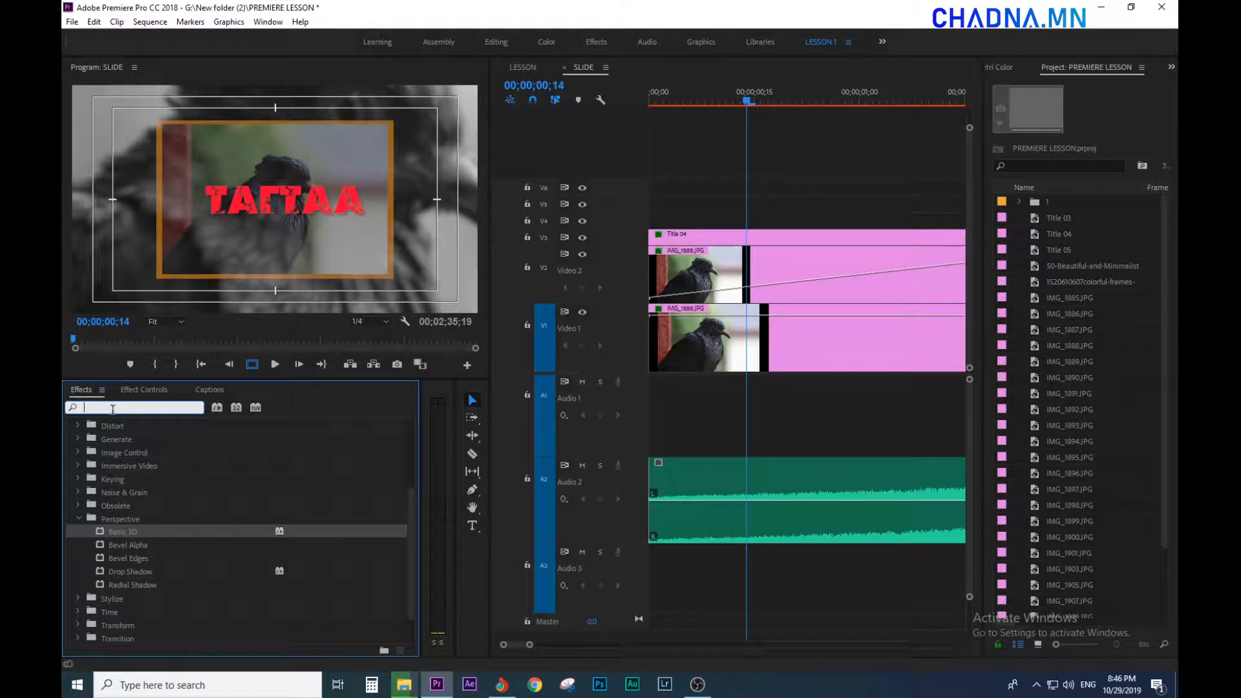
type("3d")
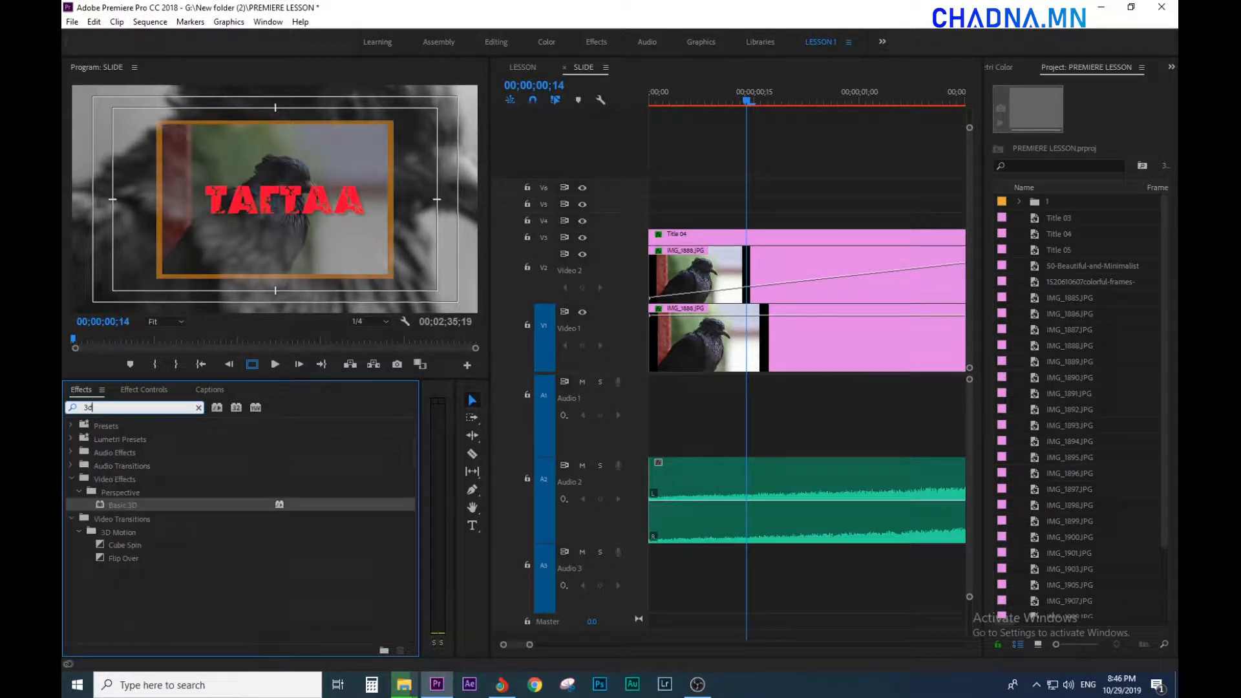
left_click(110, 508)
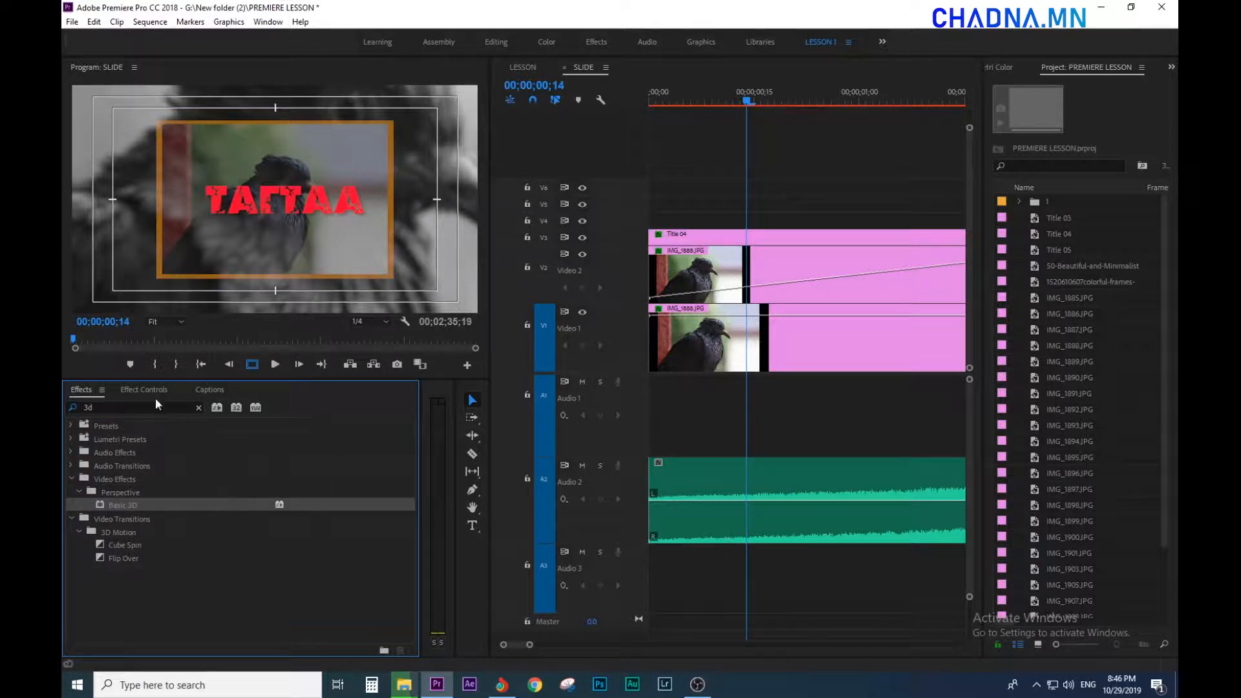
Select the Title 04 clip and move the playhead to 00;00;01;17.
left_click(759, 242)
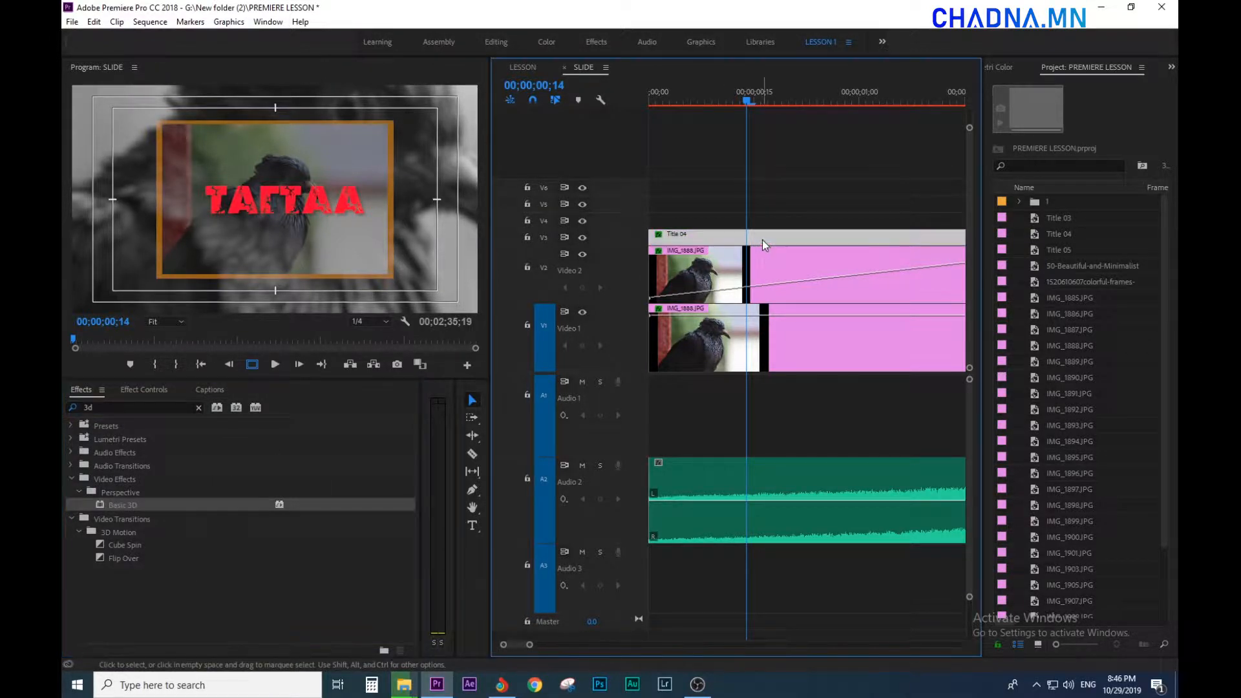
key("minus")
key("minus")
key("minus")
left_click_drag(673, 101, 704, 101)
key("equal")
key("equal")
key("minus")
left_click(732, 98)
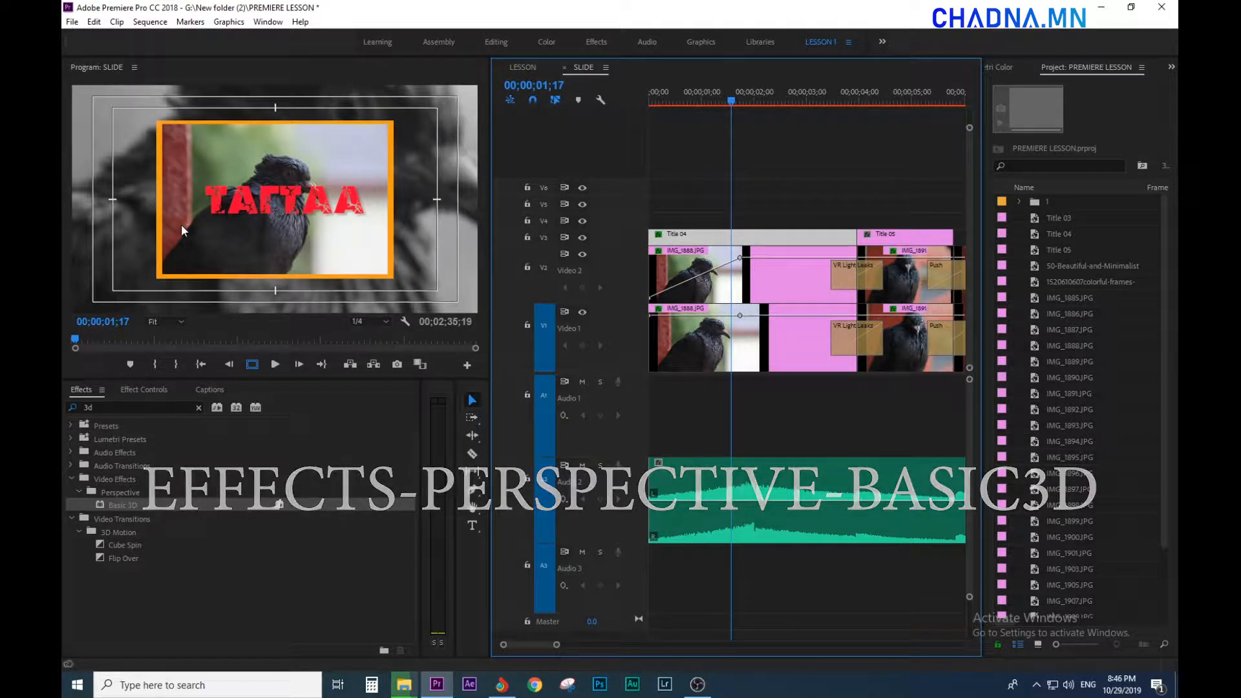
Examine the Basic 3D settings among Title 04's applied effects.
left_click(144, 390)
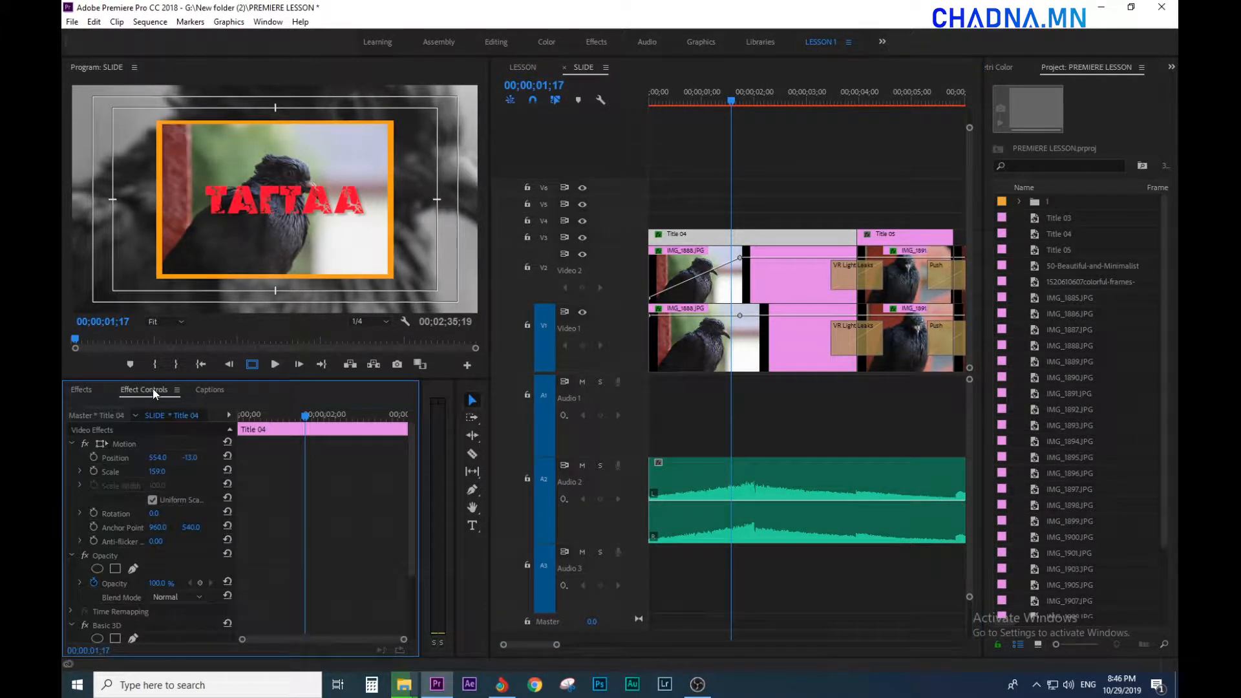
scroll(343, 521, "down", 1)
scroll(414, 489, "up", 1)
left_click_drag(413, 493, 409, 590)
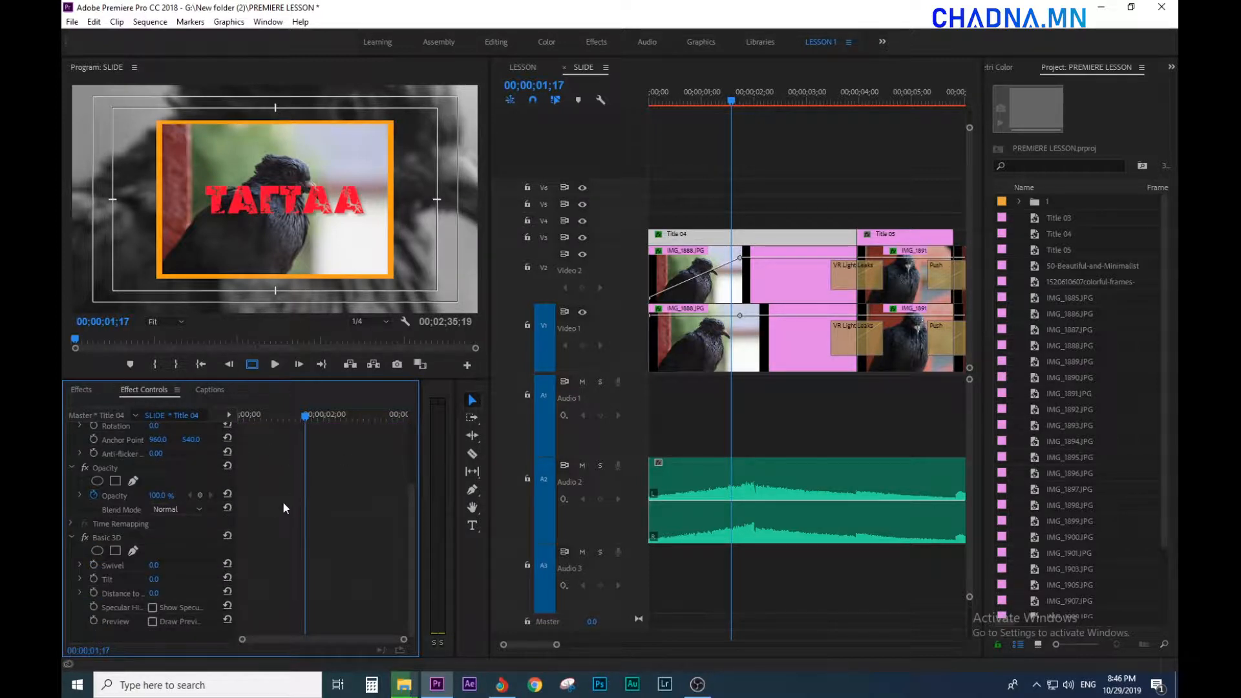
left_click(100, 539)
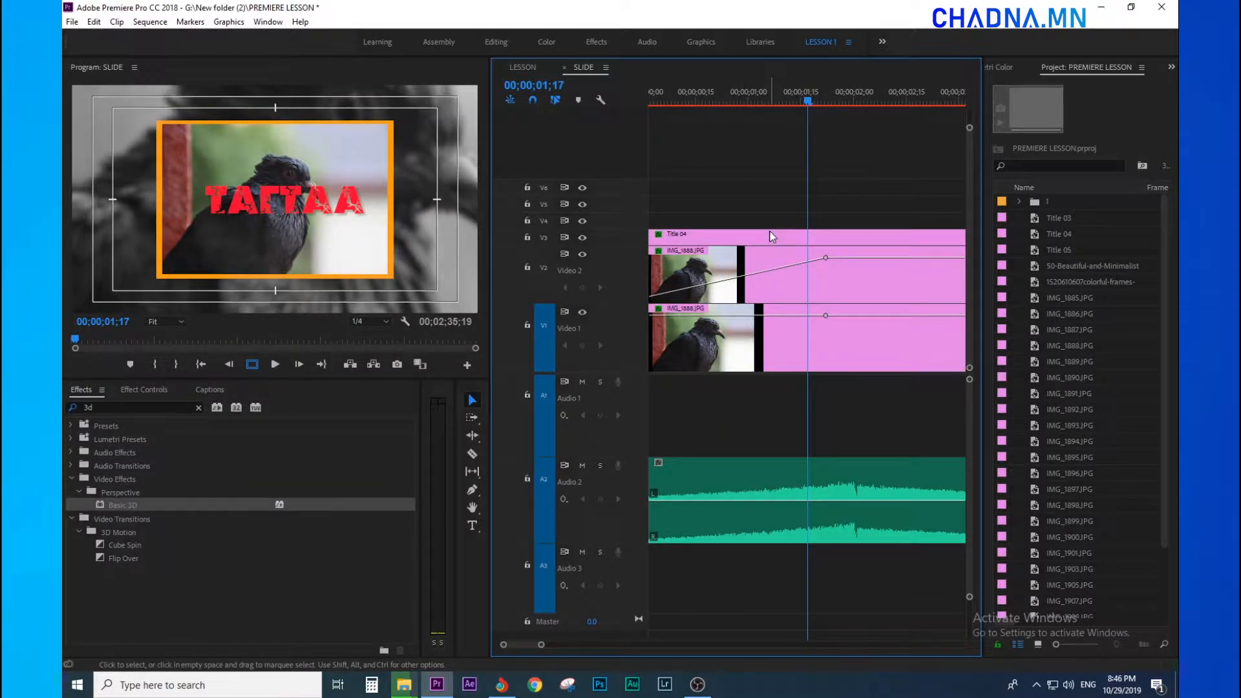
Reselect the Title 04 clip and highlight Basic 3D in its list of applied effects.
key("minus")
left_click(766, 234)
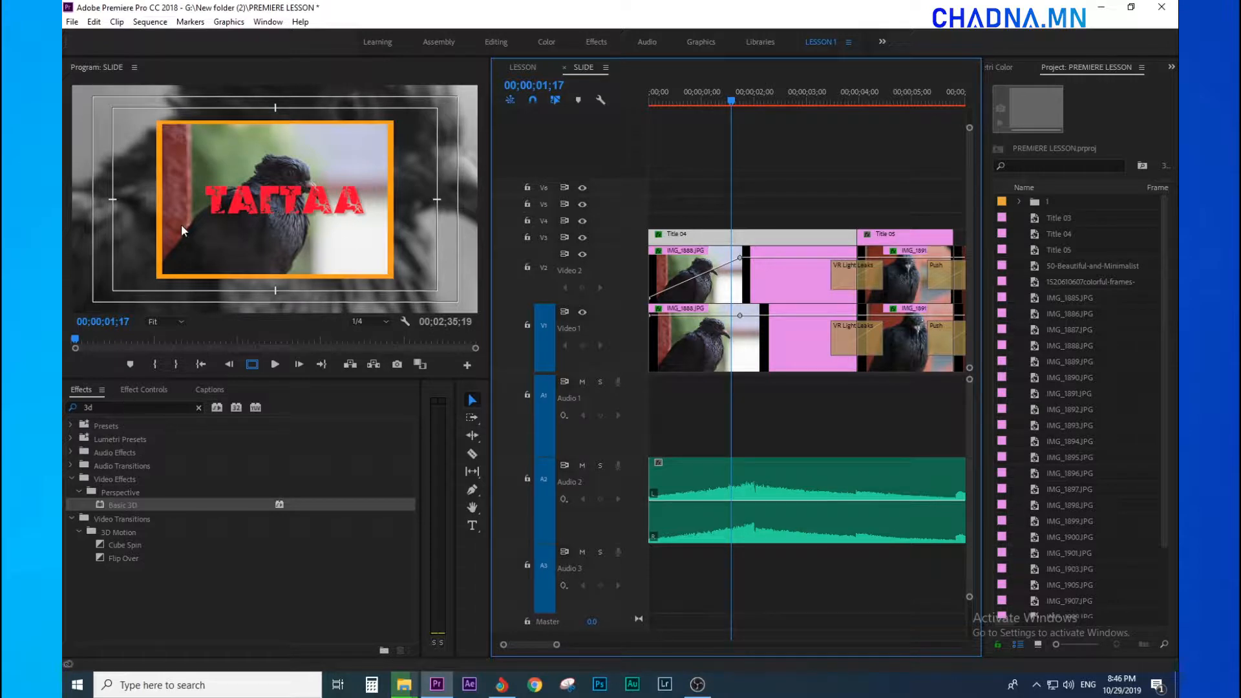
left_click(144, 390)
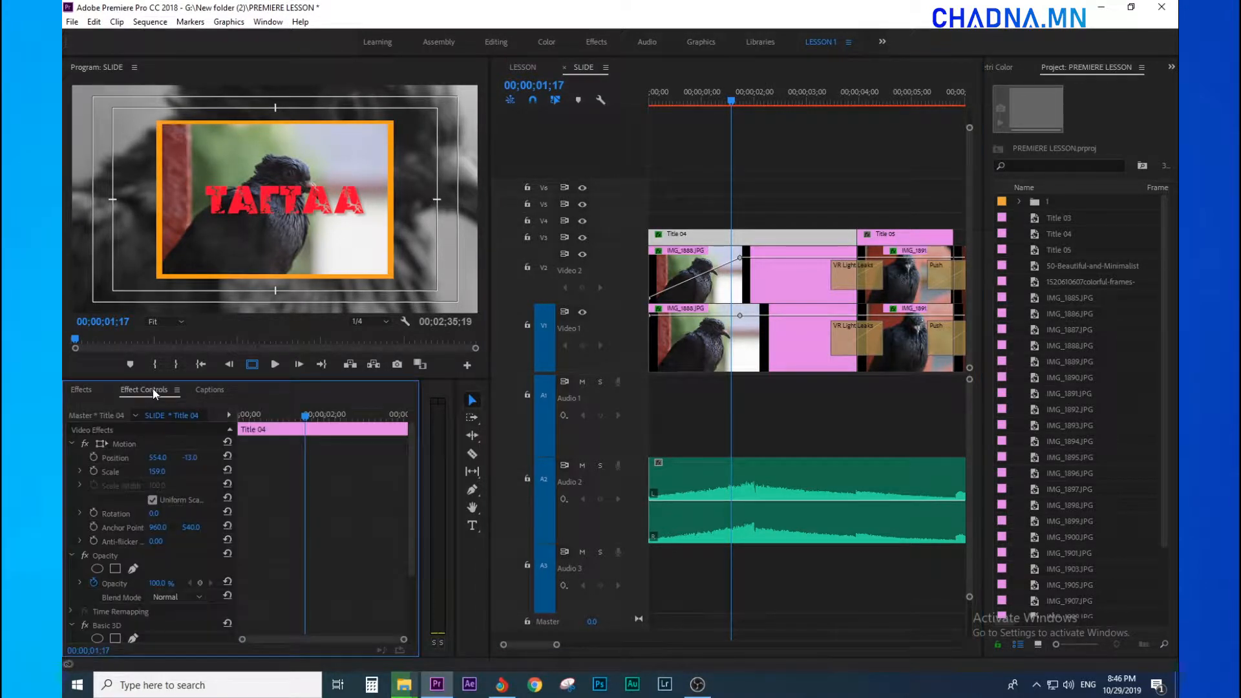
scroll(348, 522, "down", 1)
scroll(413, 491, "up", 1)
left_click_drag(413, 490, 410, 606)
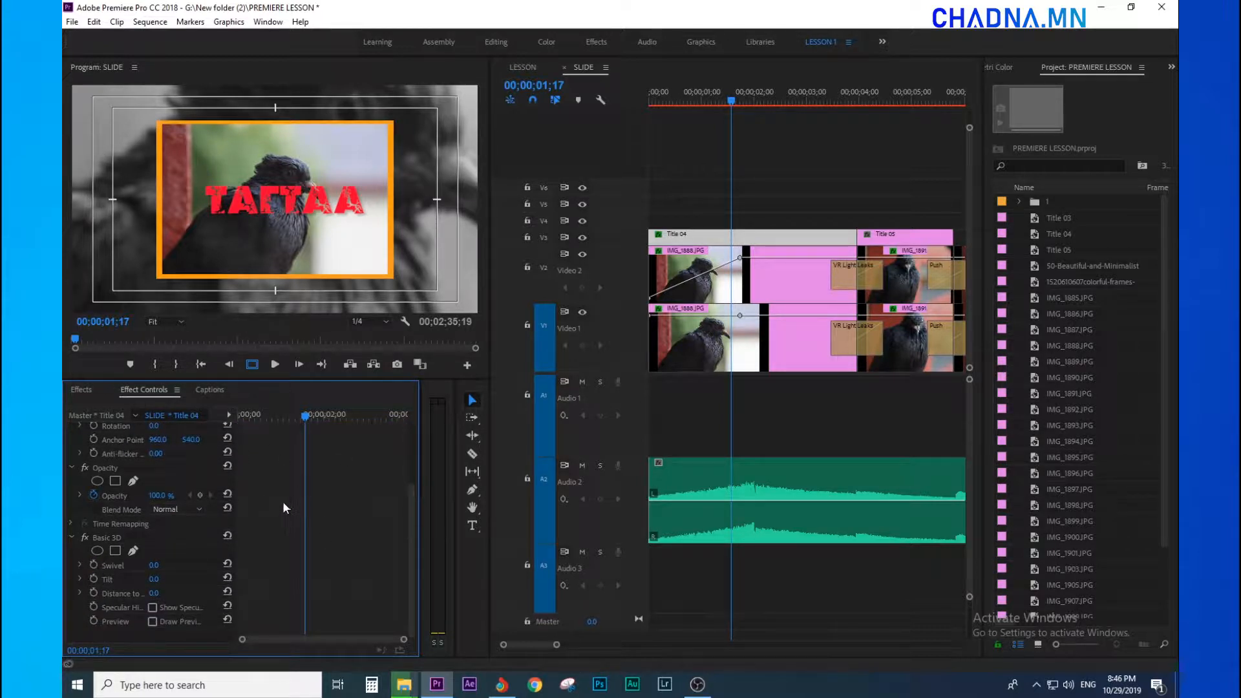
left_click(87, 539)
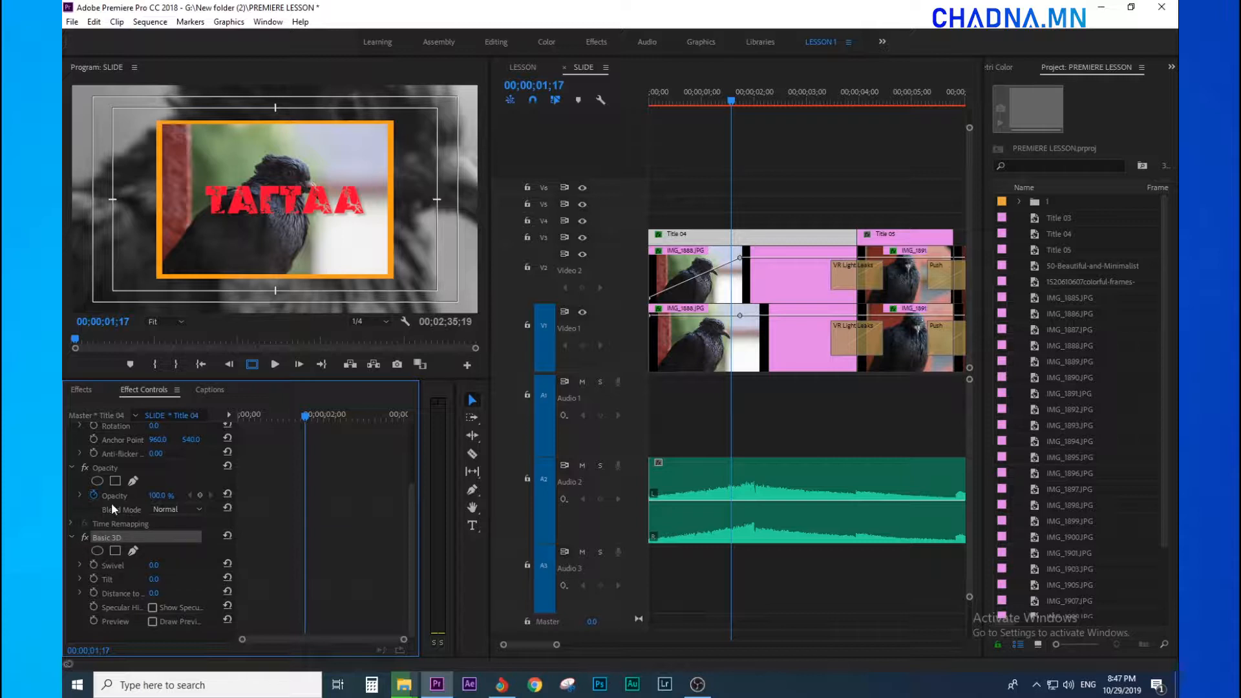
Try a Swivel of 93° and a different Tilt on Title 04's Basic 3D effect, undoing each change.
left_click(673, 241)
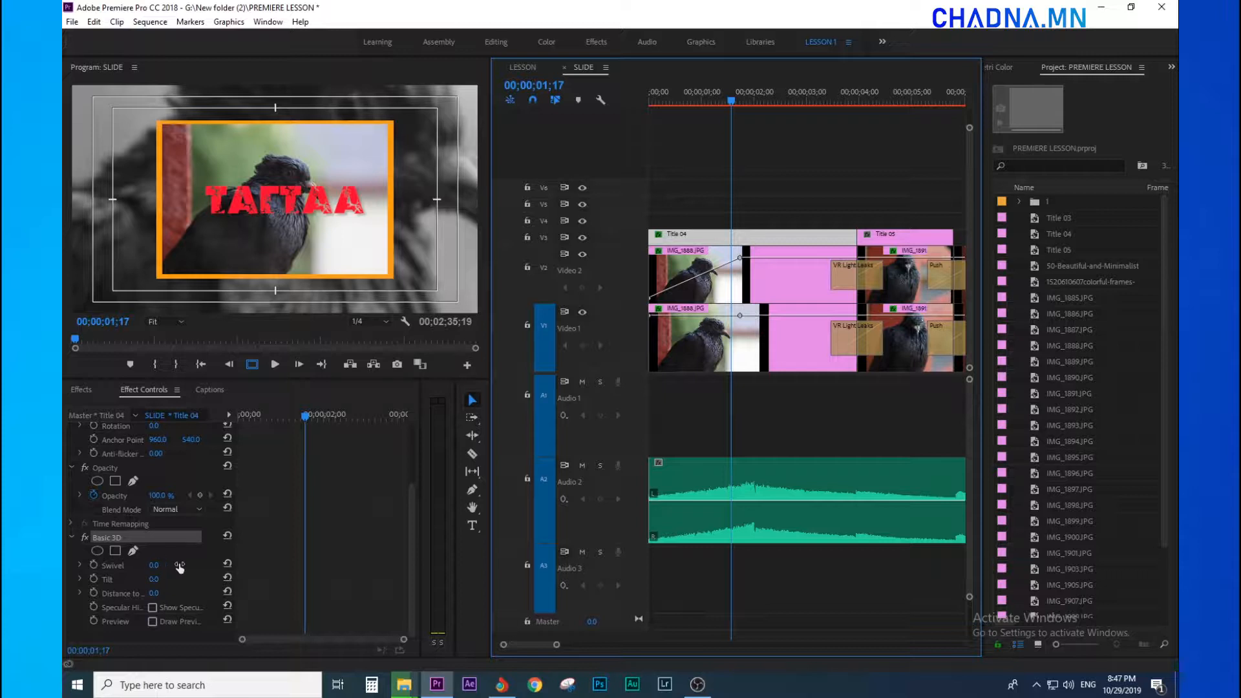
left_click_drag(153, 569, 213, 569)
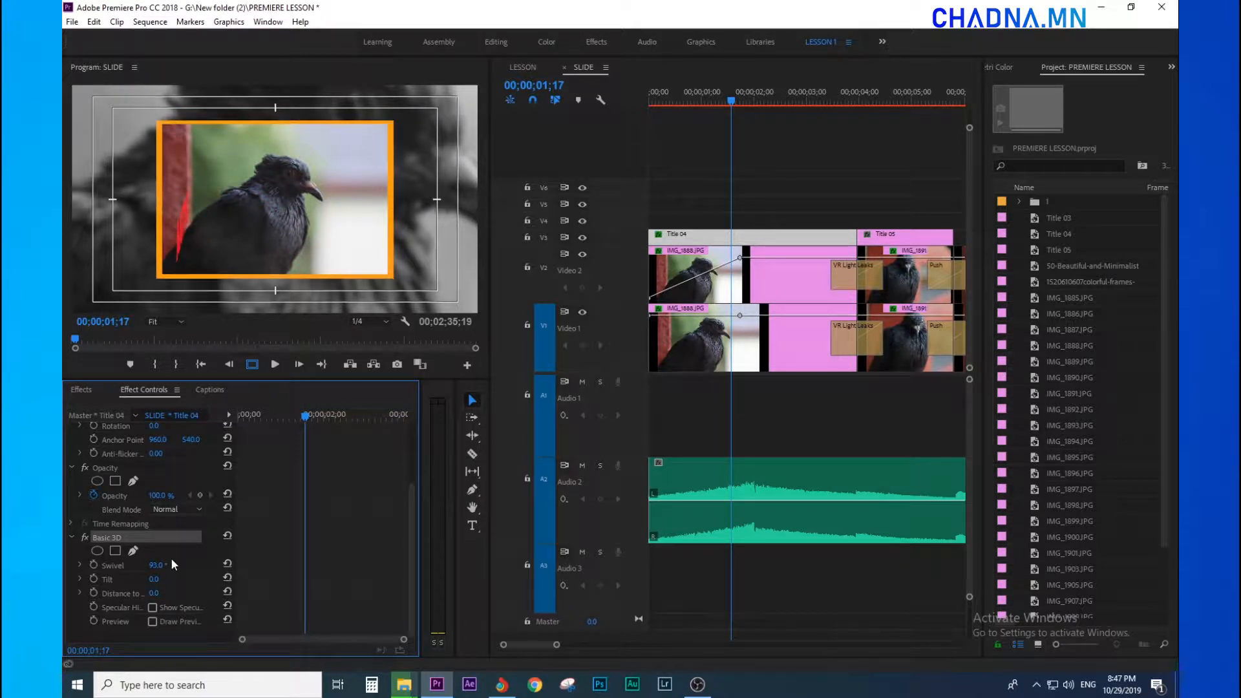
key("ctrl+z")
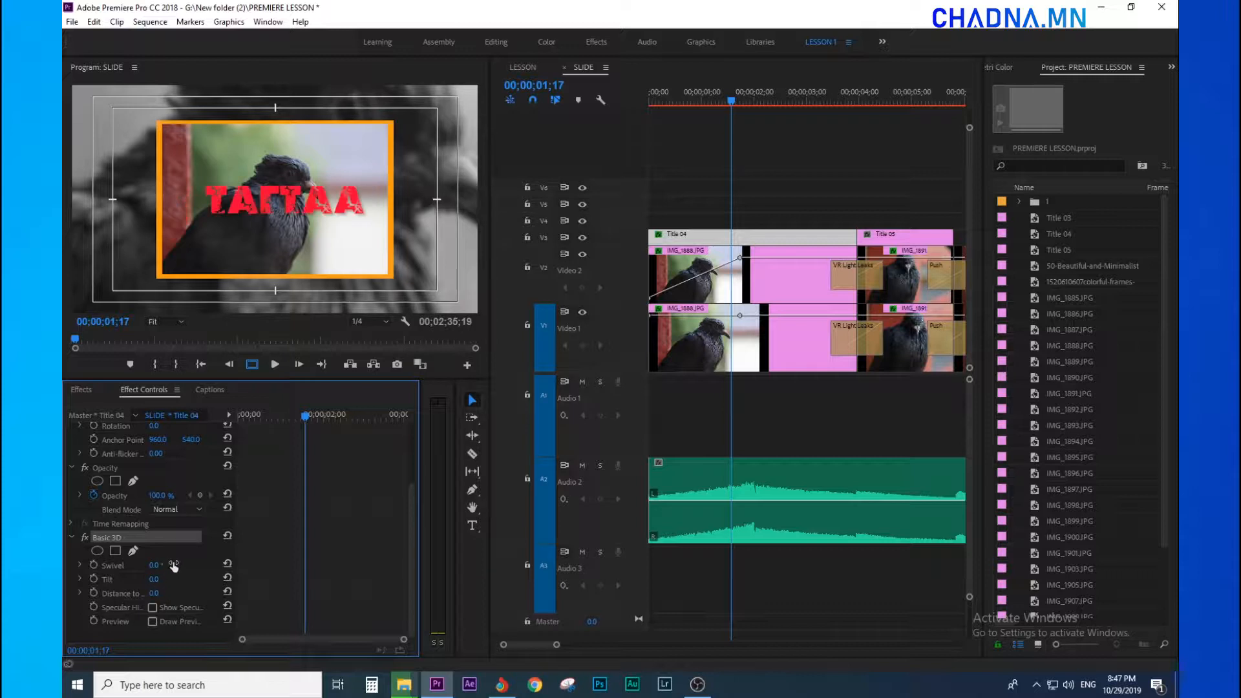
left_click_drag(150, 580, 208, 579)
key("ctrl+z")
Try a Distance to Image of -63 in Title 04's Basic 3D effect and reset it.
mouse_move(157, 580)
left_mouse_down()
mouse_move(132, 579)
mouse_move(259, 579)
mouse_move(172, 580)
mouse_move(155, 593)
mouse_move(291, 593)
mouse_move(170, 594)
left_mouse_up()
key("ctrl+s")
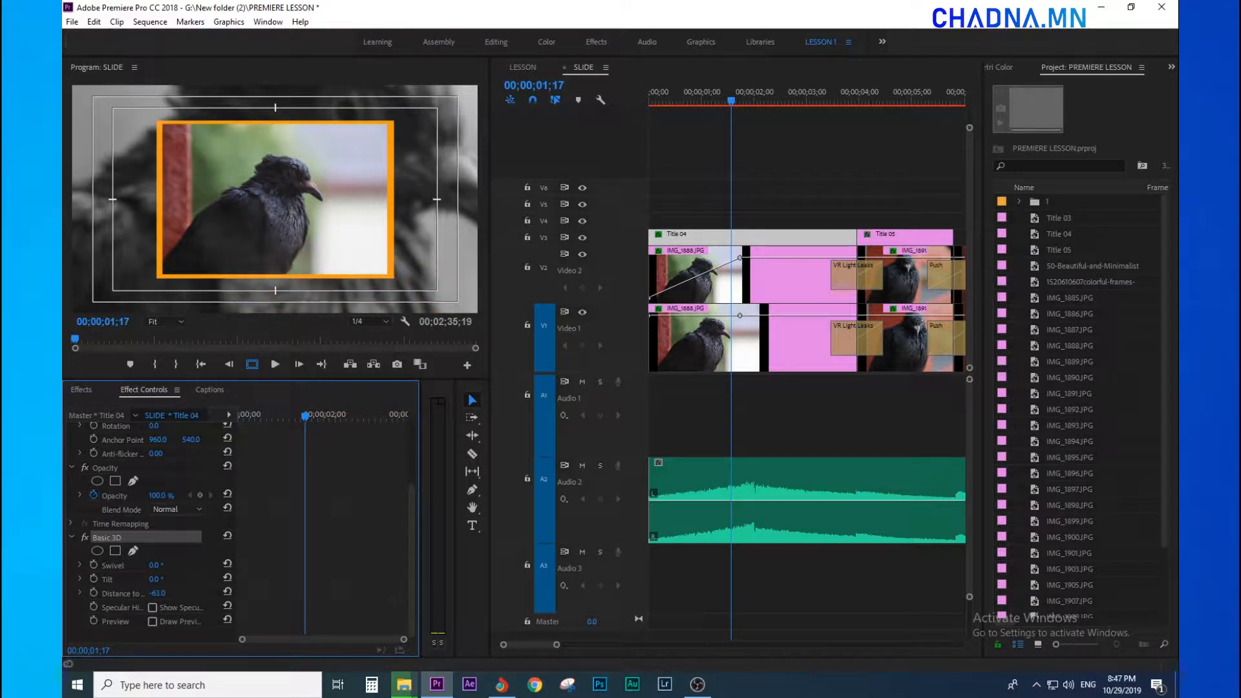
left_click(227, 592)
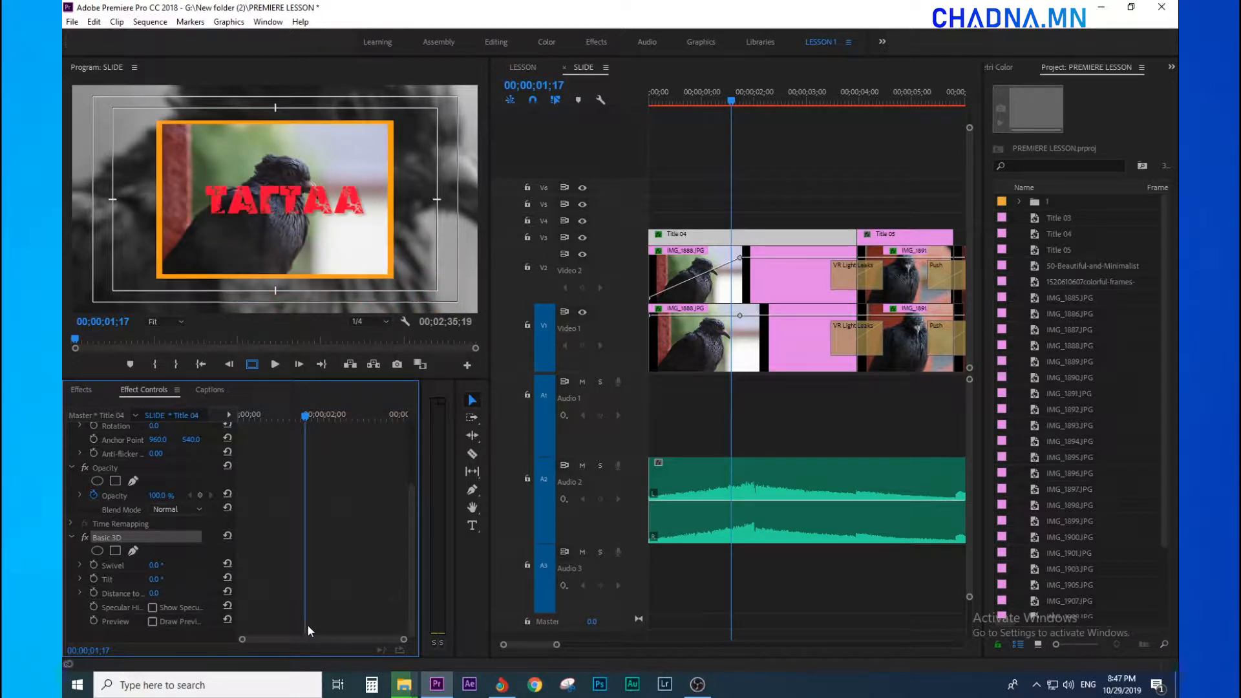
left_click(274, 582)
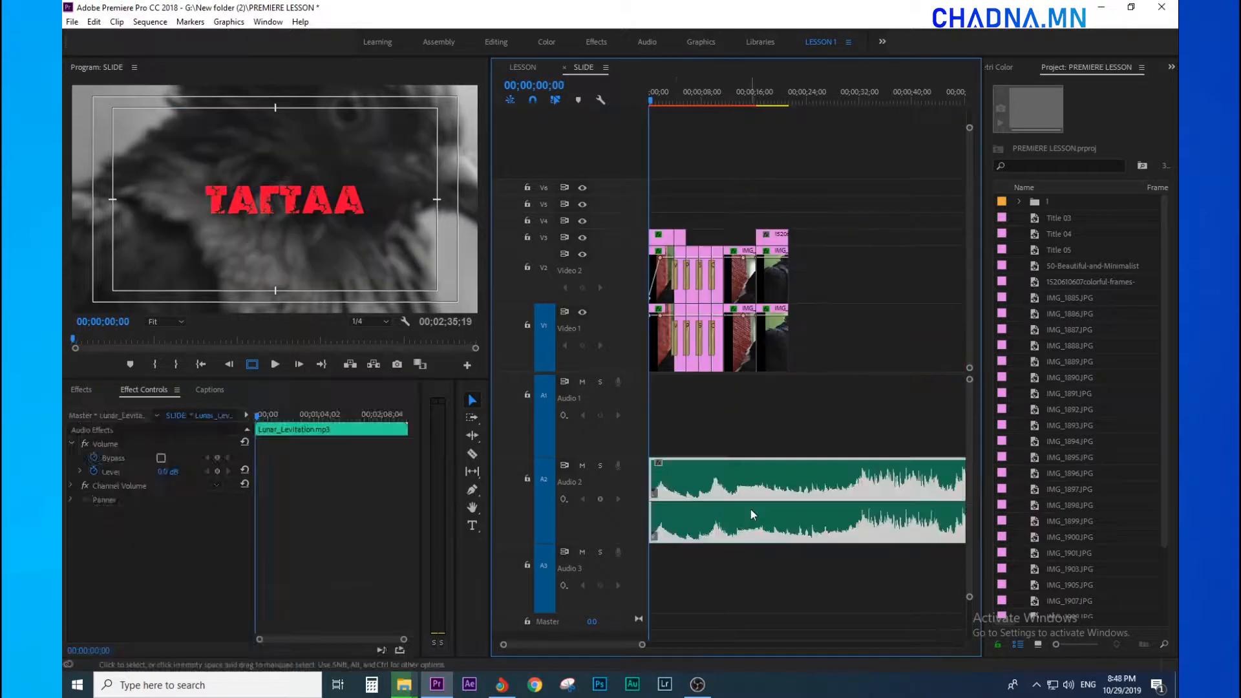
Switch to the browser's YouTube tab and start a video search with "ta".
left_click(501, 685)
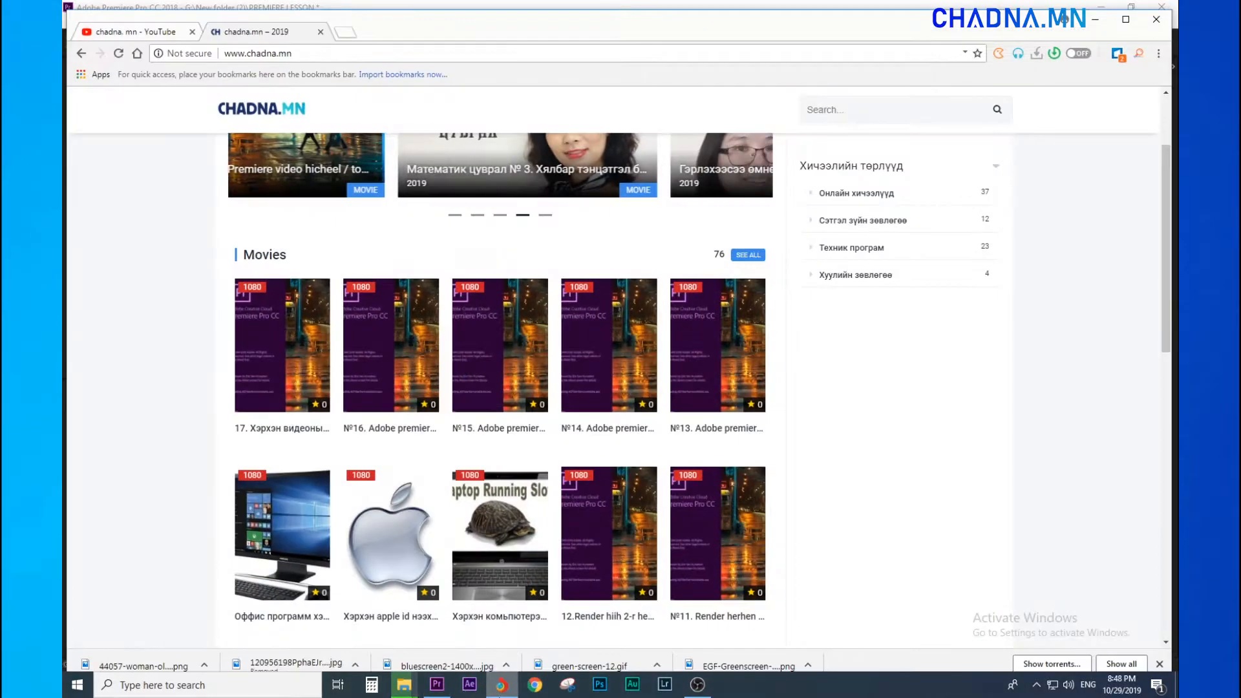
left_click(119, 33)
left_click(381, 106)
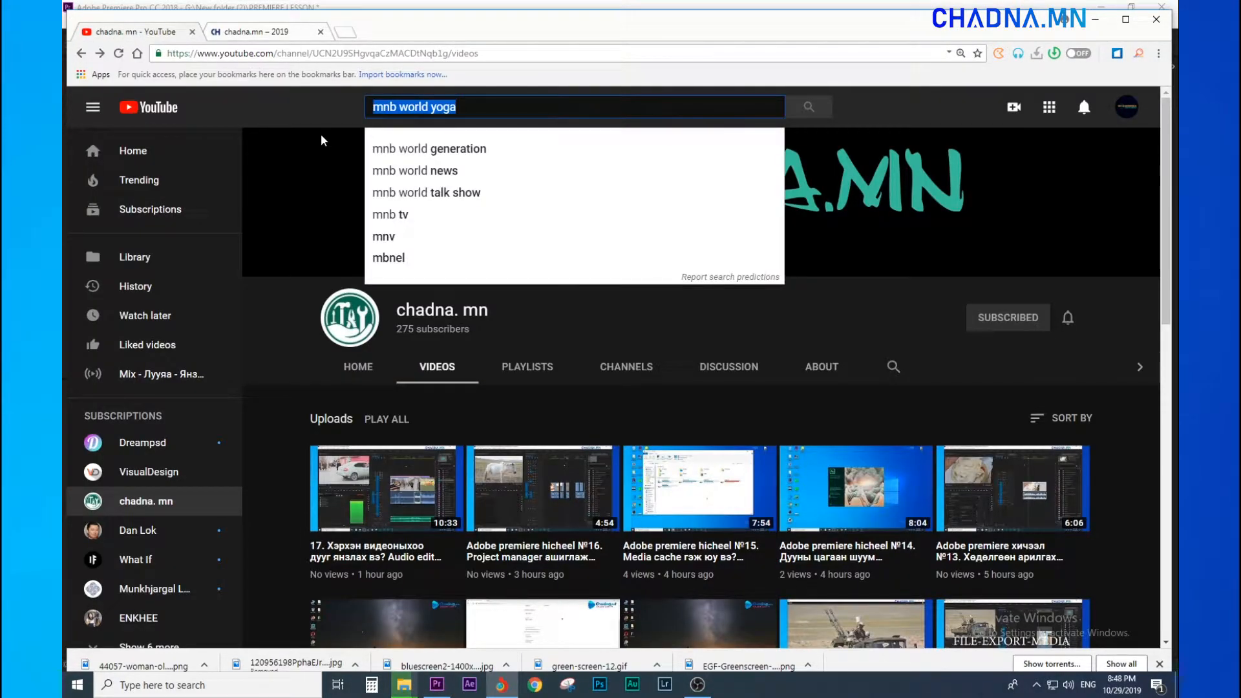
type("ta")
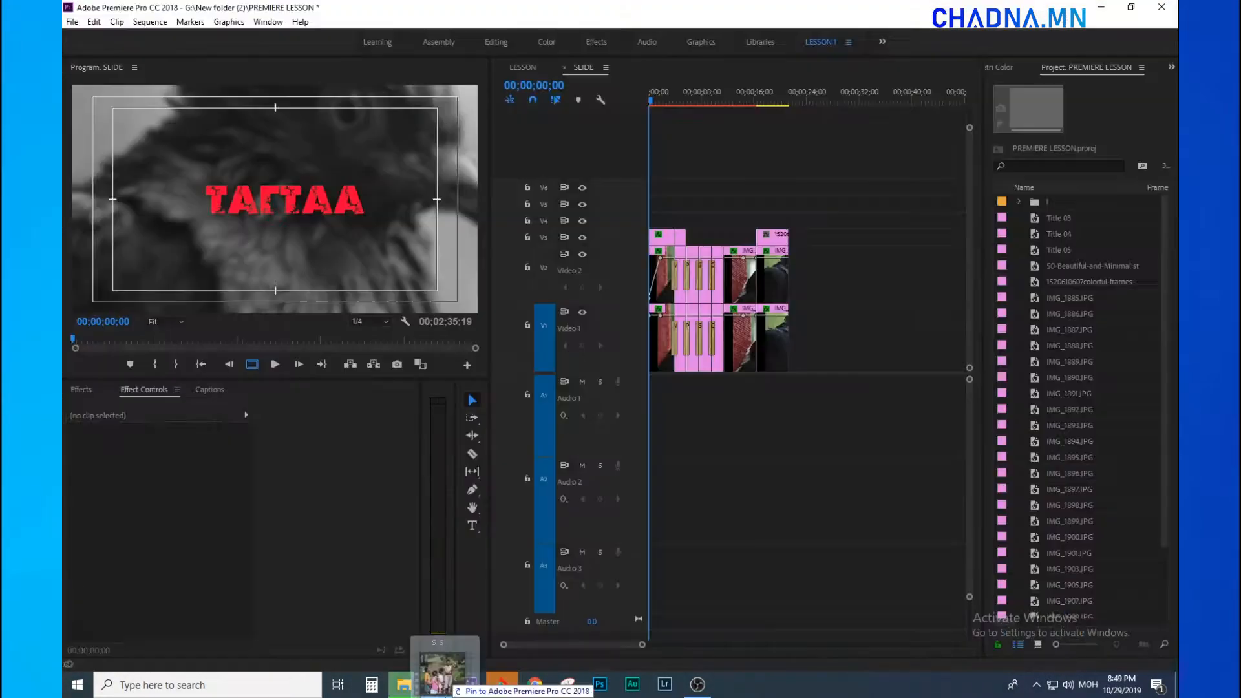
Bring the downloaded song video into the SLIDE sequence and delete its portion before 00;03;52;22.
left_click_drag(437, 683, 834, 329)
left_click(836, 102)
left_click_drag(667, 274, 738, 456)
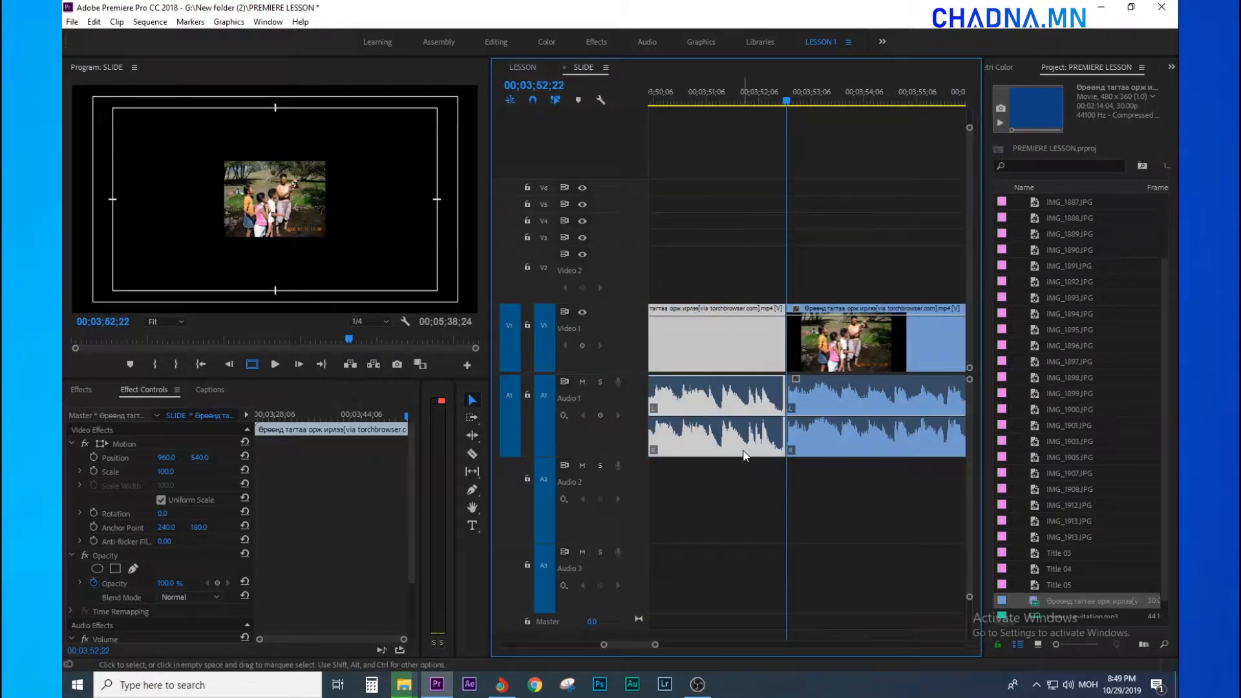
key("Delete")
scroll(875, 366, "up", 1)
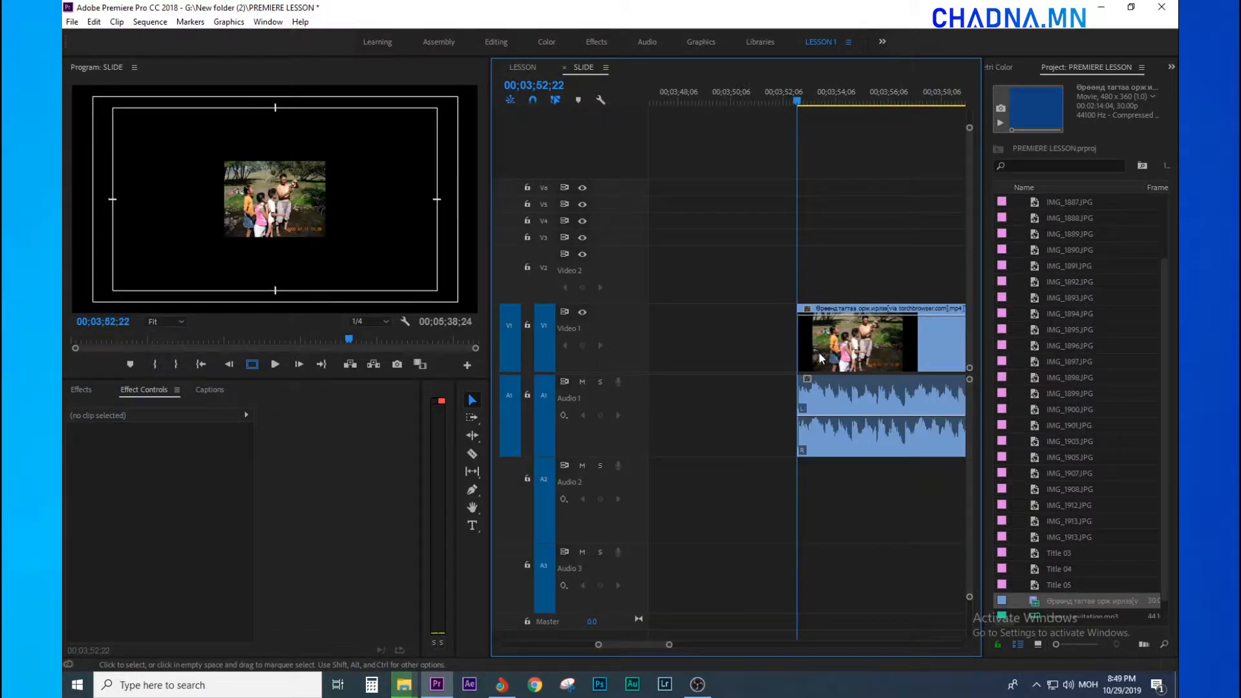
Unlink the song clip's video from its audio and delete only the video part.
right_click(819, 352)
left_click(846, 235)
left_click(860, 360)
key("Delete")
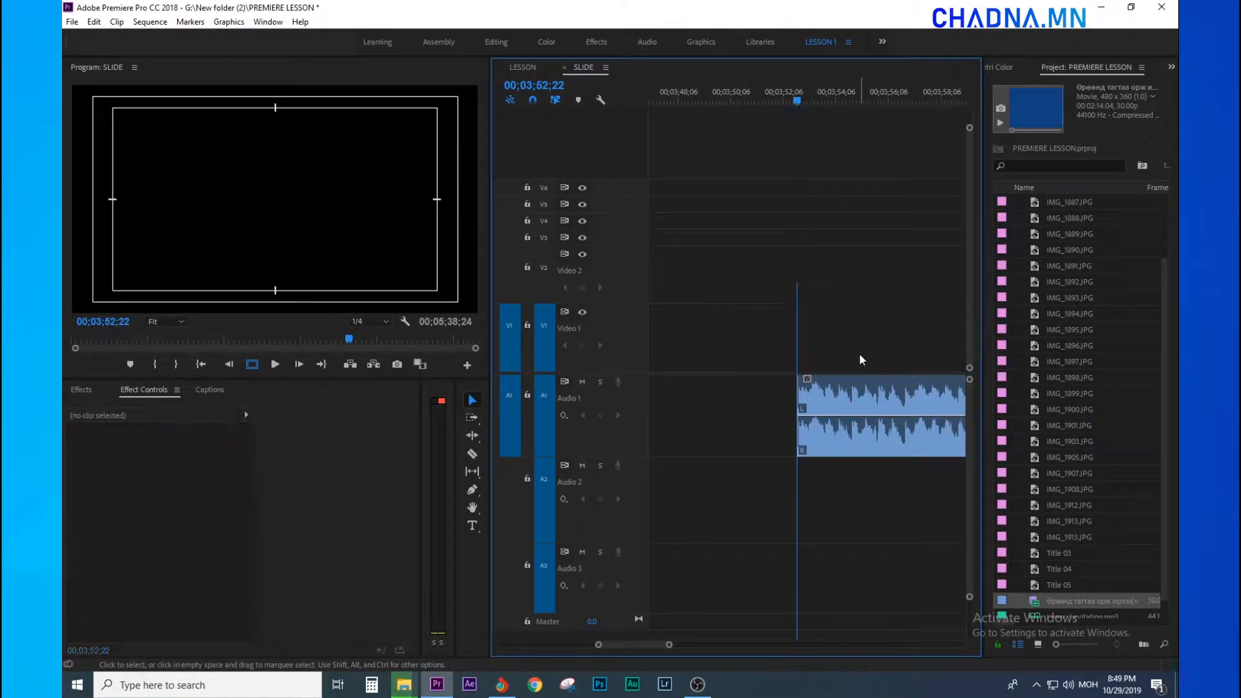
Move the song's audio clip on Audio 1 to the start of the SLIDE sequence.
key("minus")
key("minus")
key("minus")
key("minus")
key("minus")
key("minus")
left_click_drag(765, 447, 669, 444)
key("equal")
key("equal")
key("minus")
key("minus")
Return the playhead to the start and play the slideshow opening with the song.
left_click_drag(673, 103, 618, 131)
key("equal")
key("equal")
key("equal")
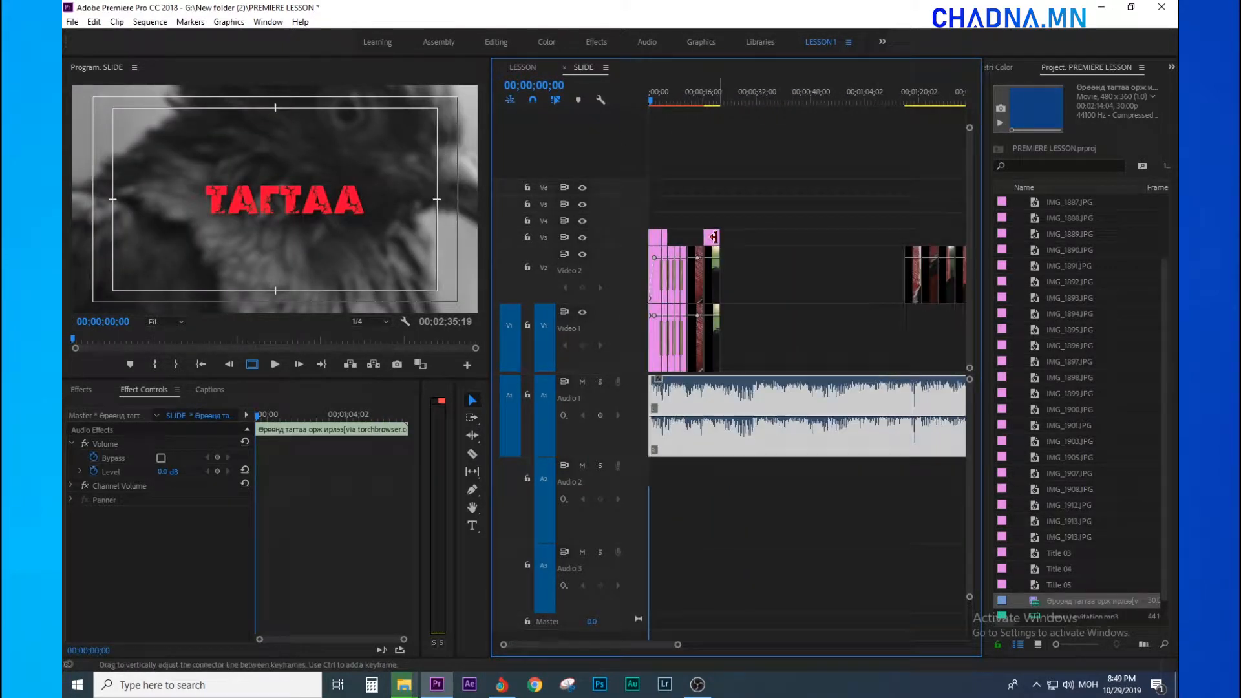
key("space")
key("equal")
key("equal")
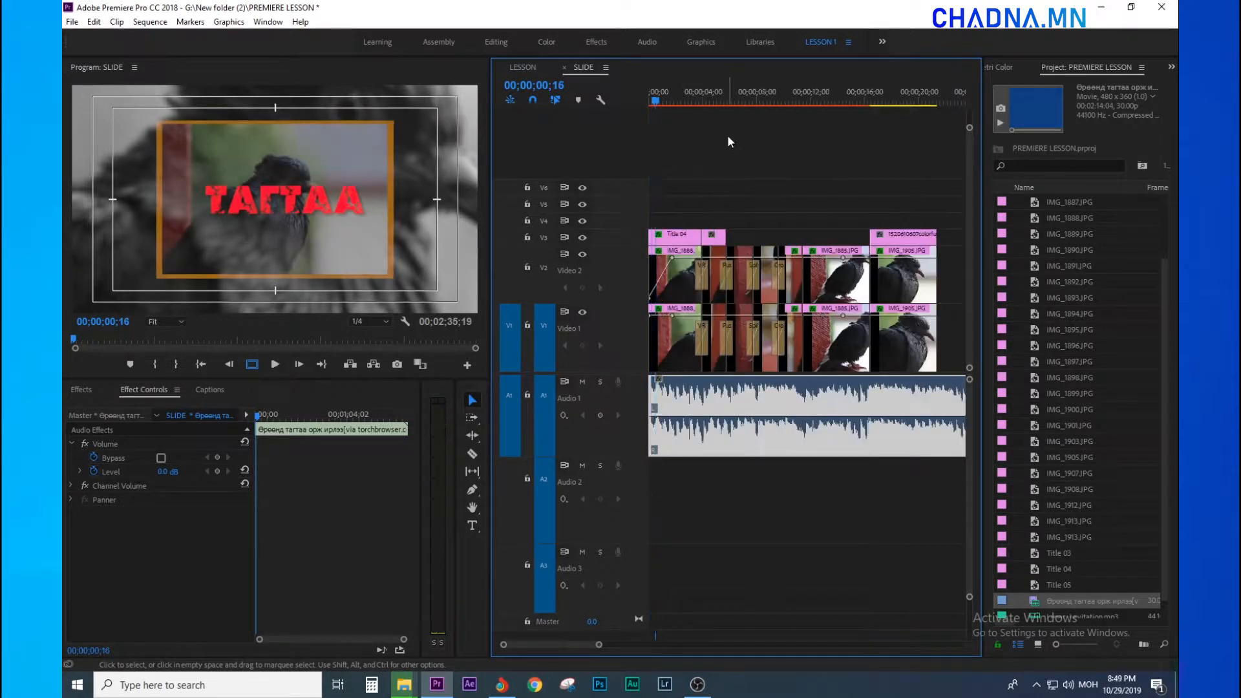
Lower the song clip's volume level to -5.7 dB and place the playhead at 00;00;01;02.
key("equal")
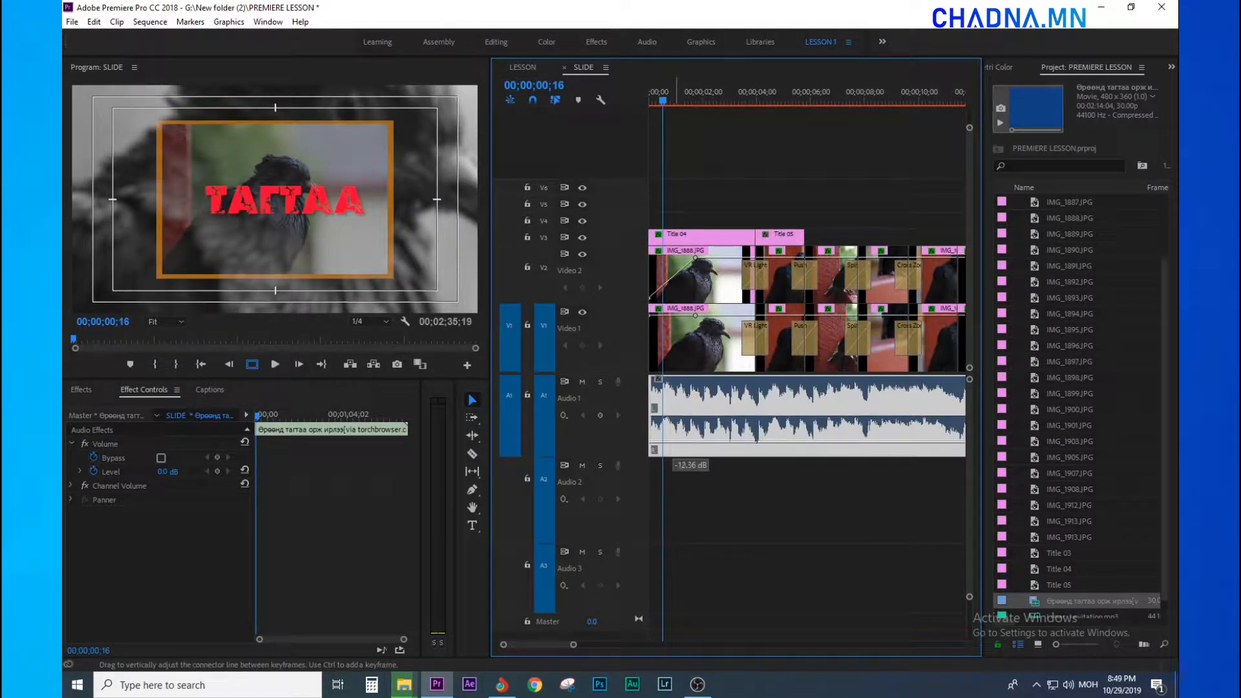
left_click(661, 135)
left_click(678, 99)
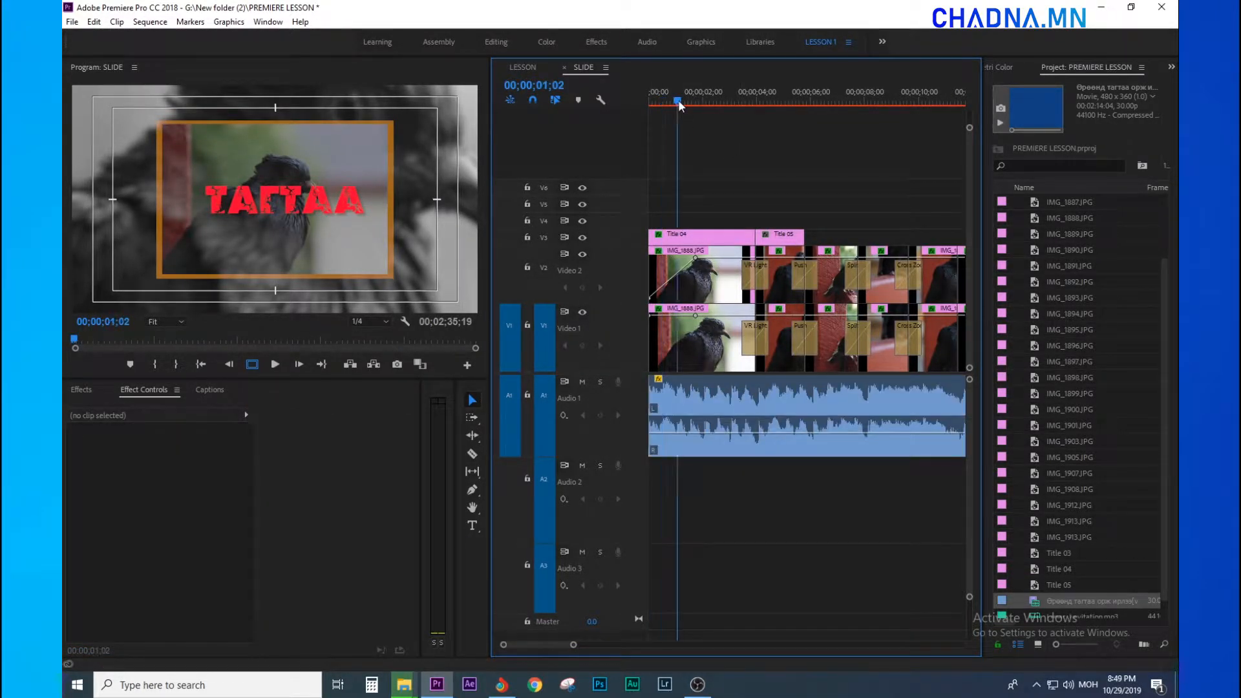
Play the sequence from the beginning to check the song against the Title 04 section, and return to the start.
key("minus")
key("Home")
key("equal")
key("equal")
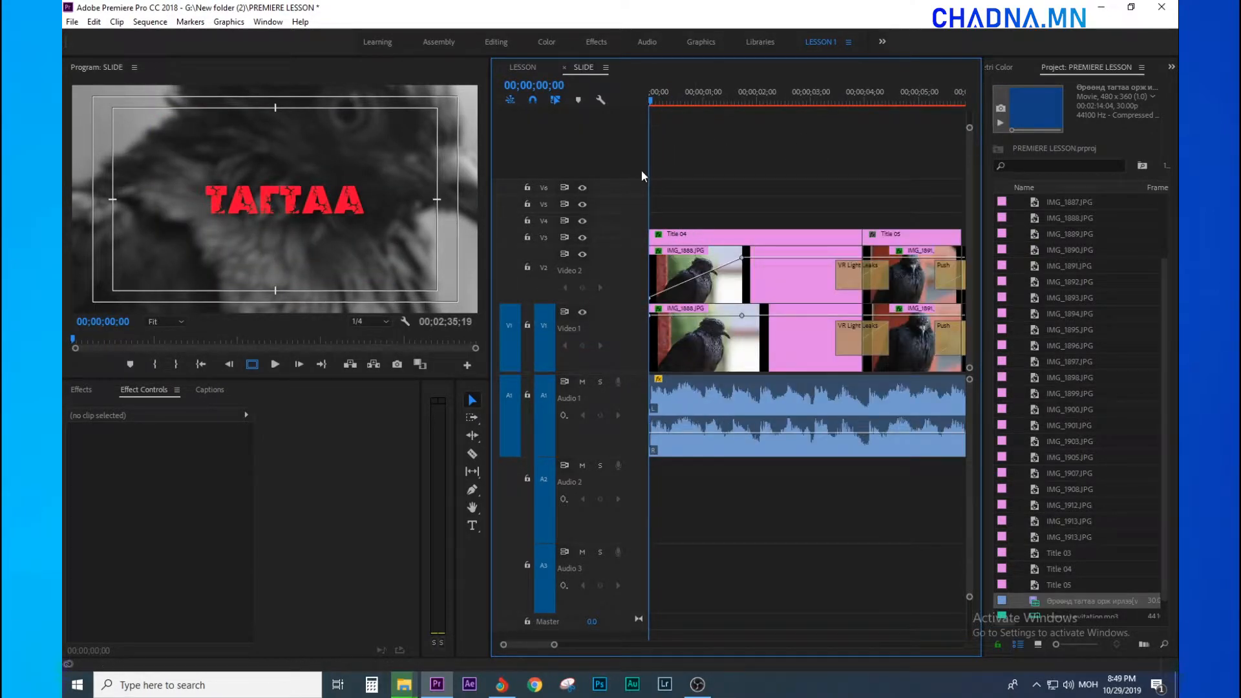
key("space")
left_click_drag(679, 135, 743, 156)
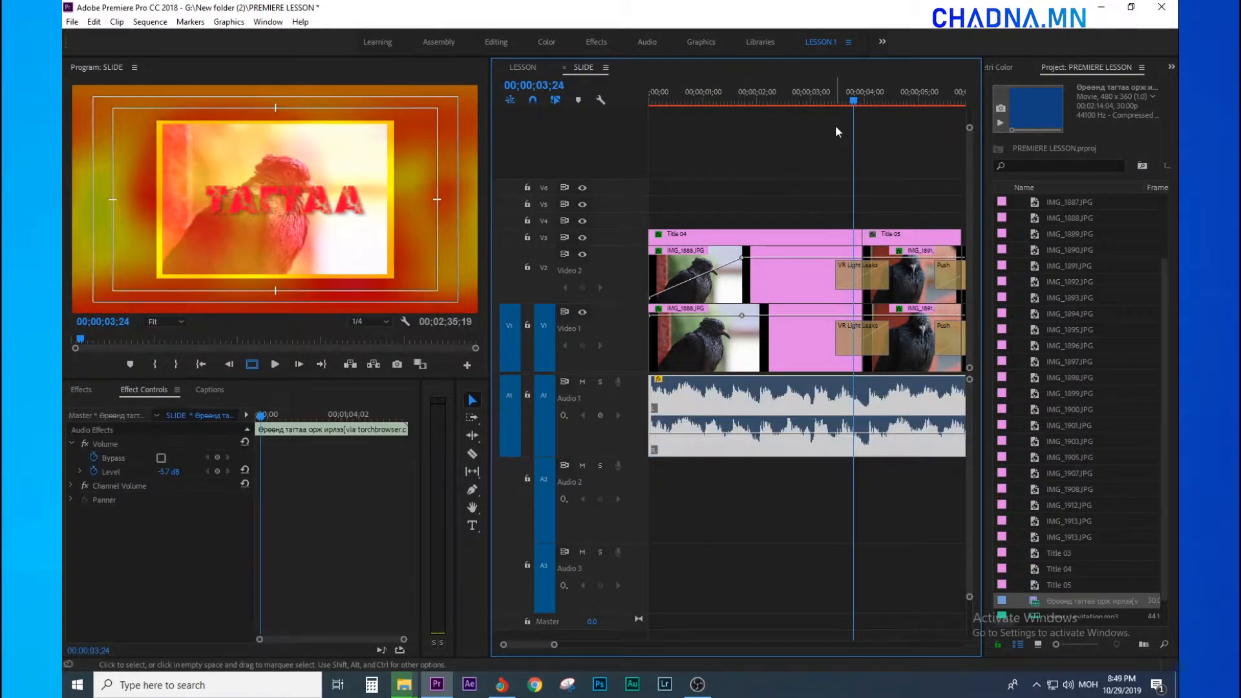
left_click(864, 100)
left_click_drag(864, 102, 576, 119)
mouse_move(667, 93)
left_mouse_down()
mouse_move(681, 96)
mouse_move(646, 100)
left_mouse_up()
Set Title 04's scale to 100 and its position to 1204, 569, in the frame's lower-right corner.
left_click(744, 232)
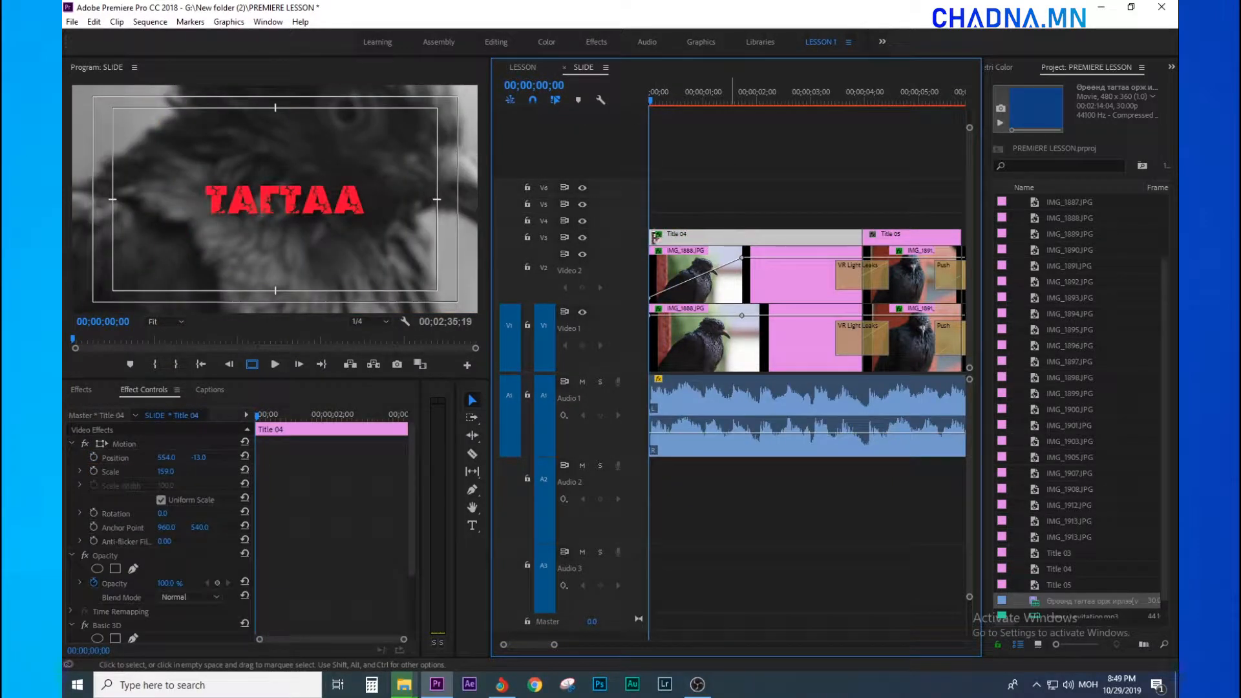
left_click_drag(198, 457, 414, 457)
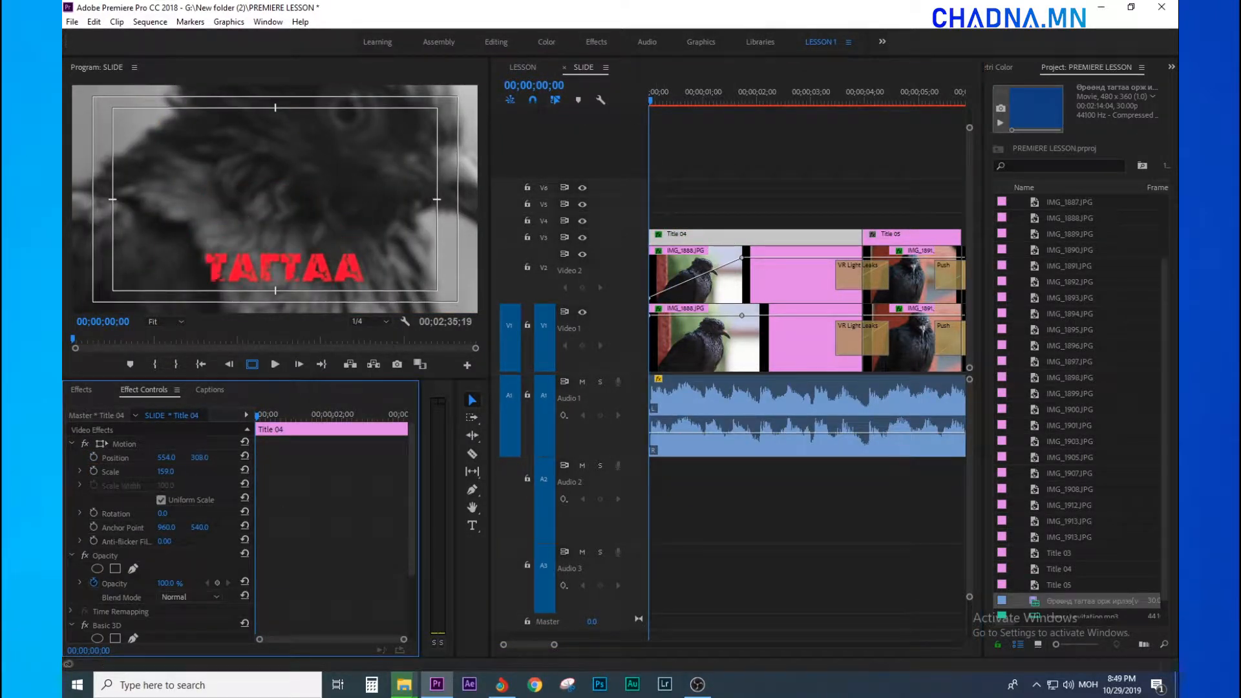
left_click_drag(167, 457, 146, 470)
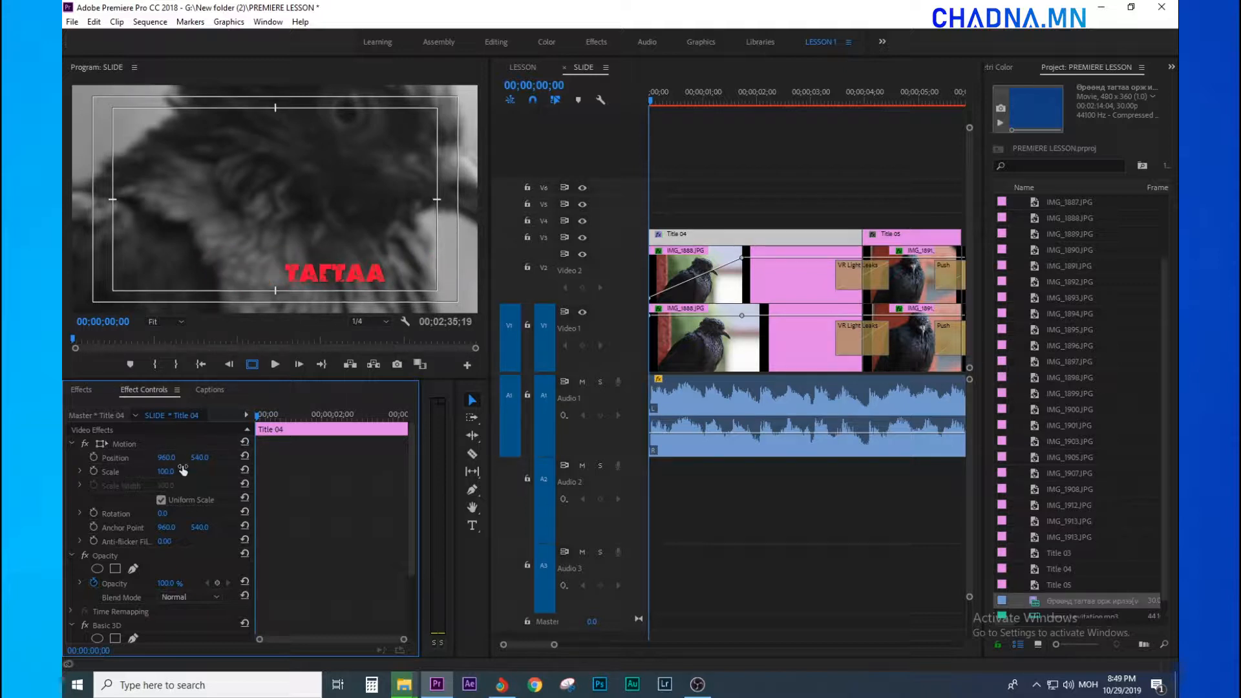
left_click_drag(154, 458, 329, 457)
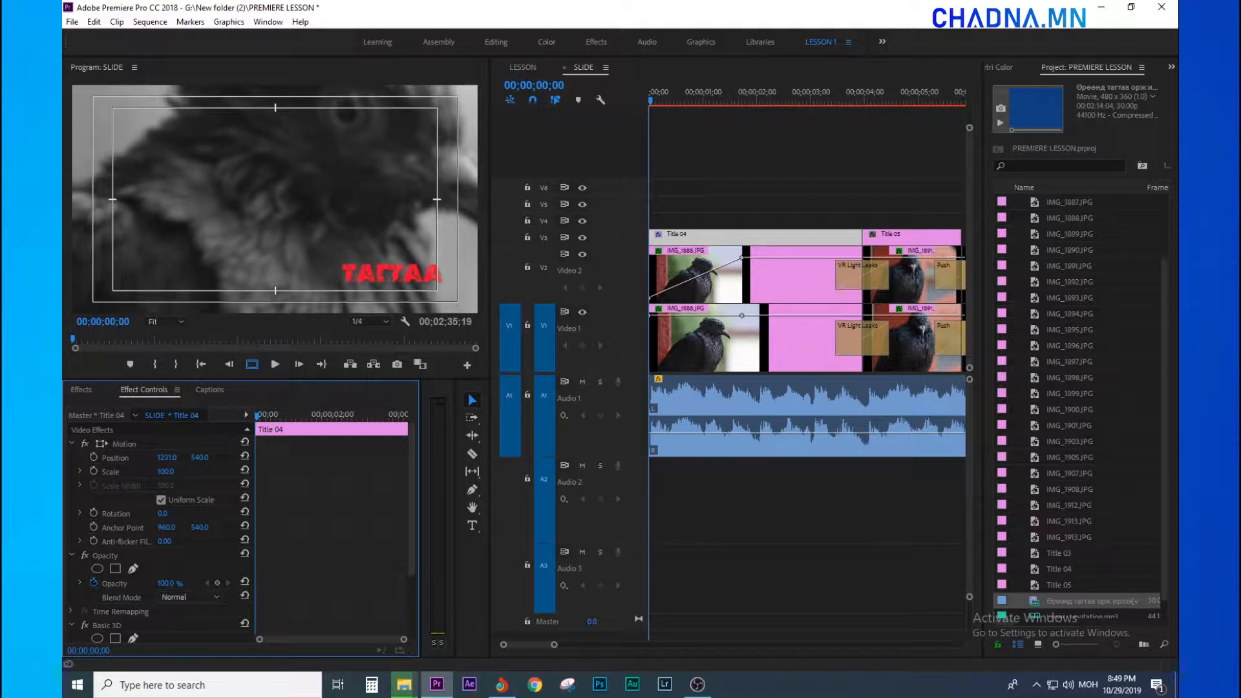
left_click_drag(199, 458, 149, 458)
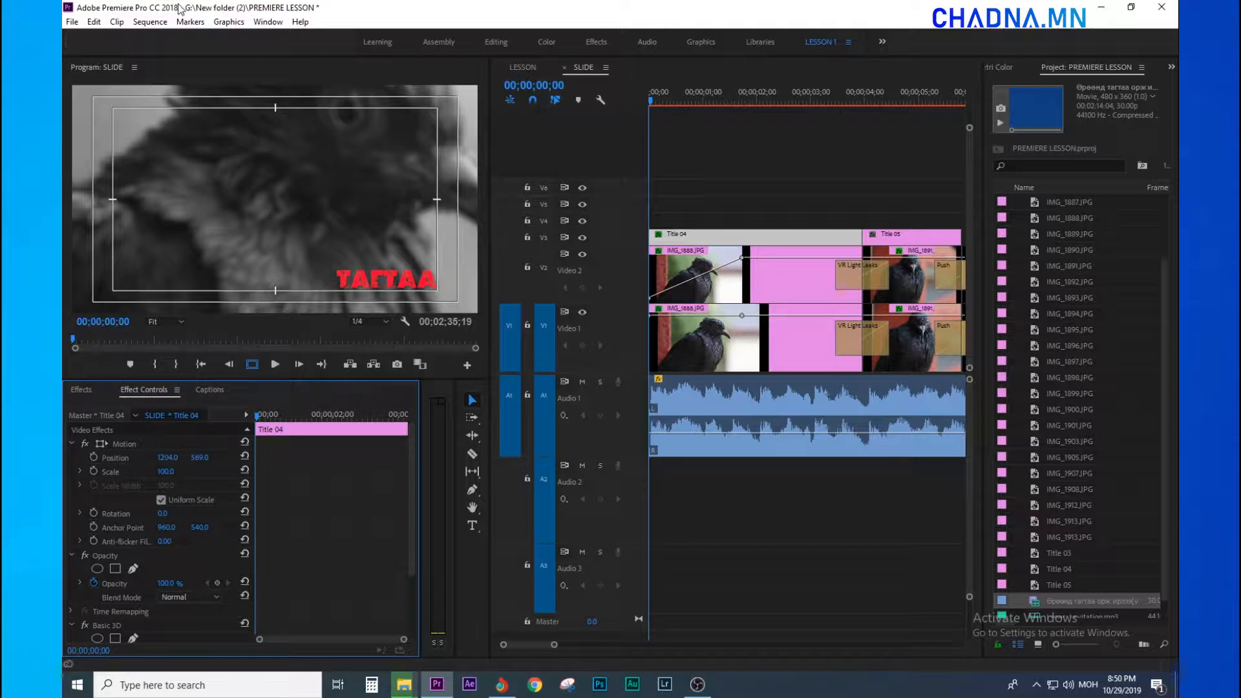
Create a new legacy title with a text box containing "ӨРӨӨНИЙ".
left_click(72, 21)
mouse_move(97, 36)
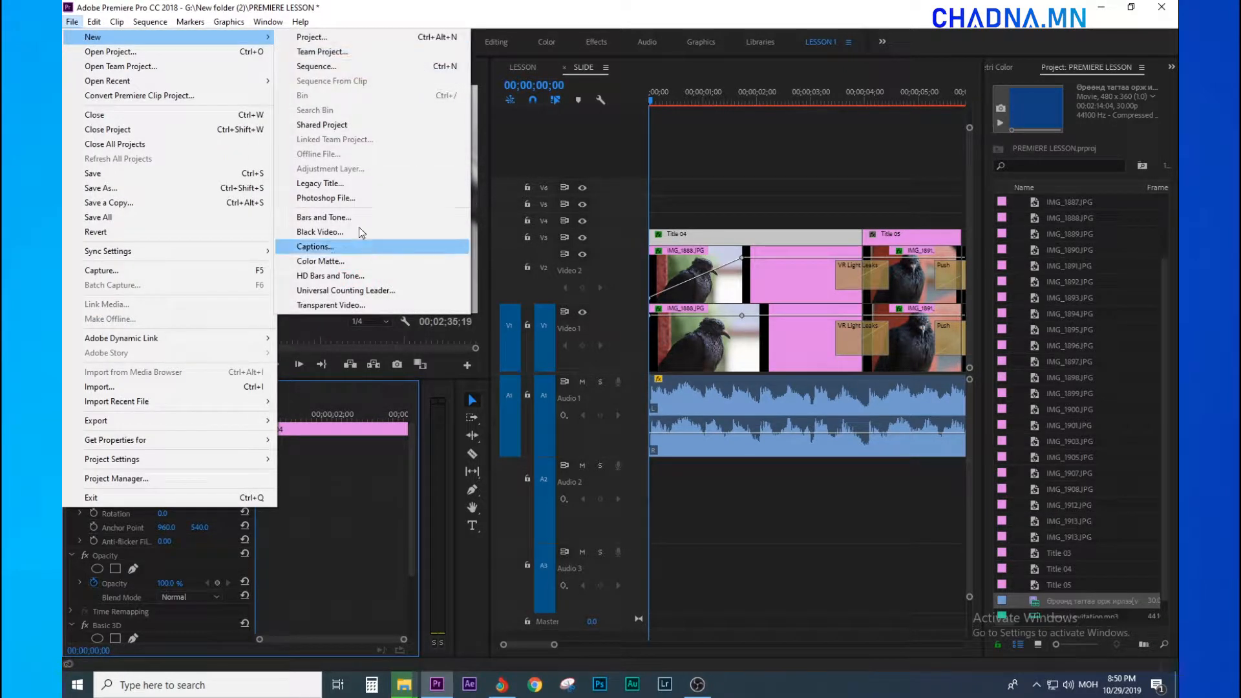
left_click(354, 185)
left_click(640, 401)
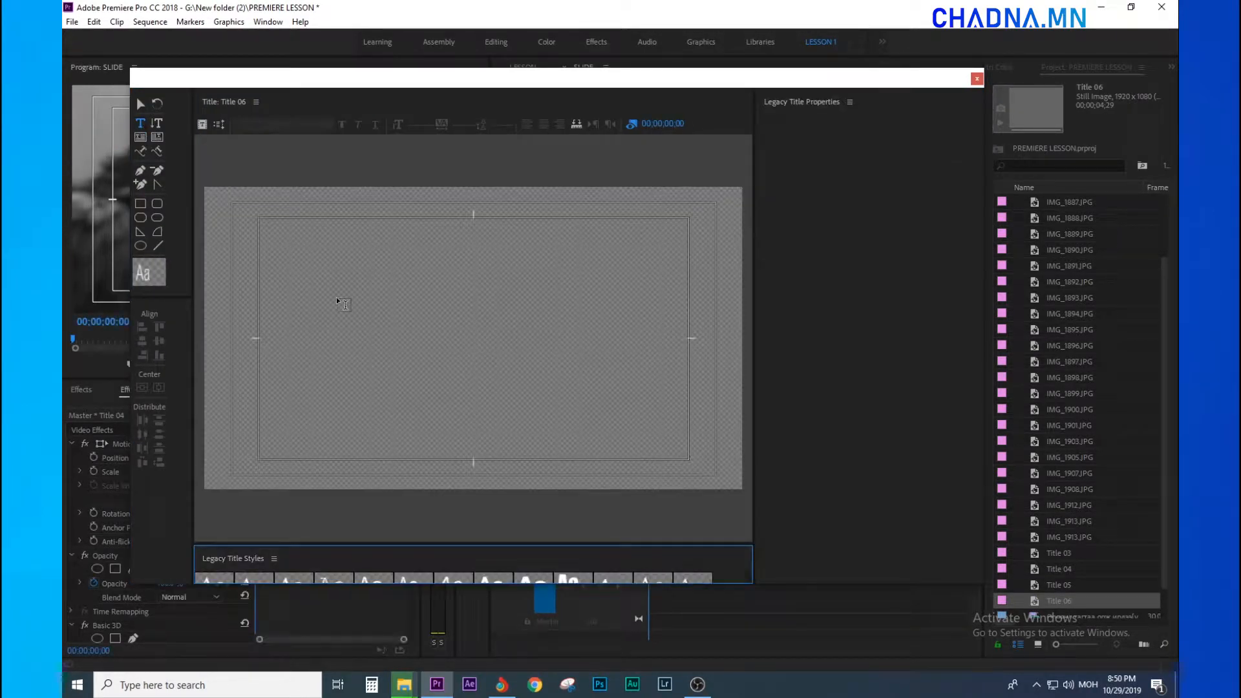
left_click_drag(305, 260, 659, 423)
type("ӨРӨӨНИЙ")
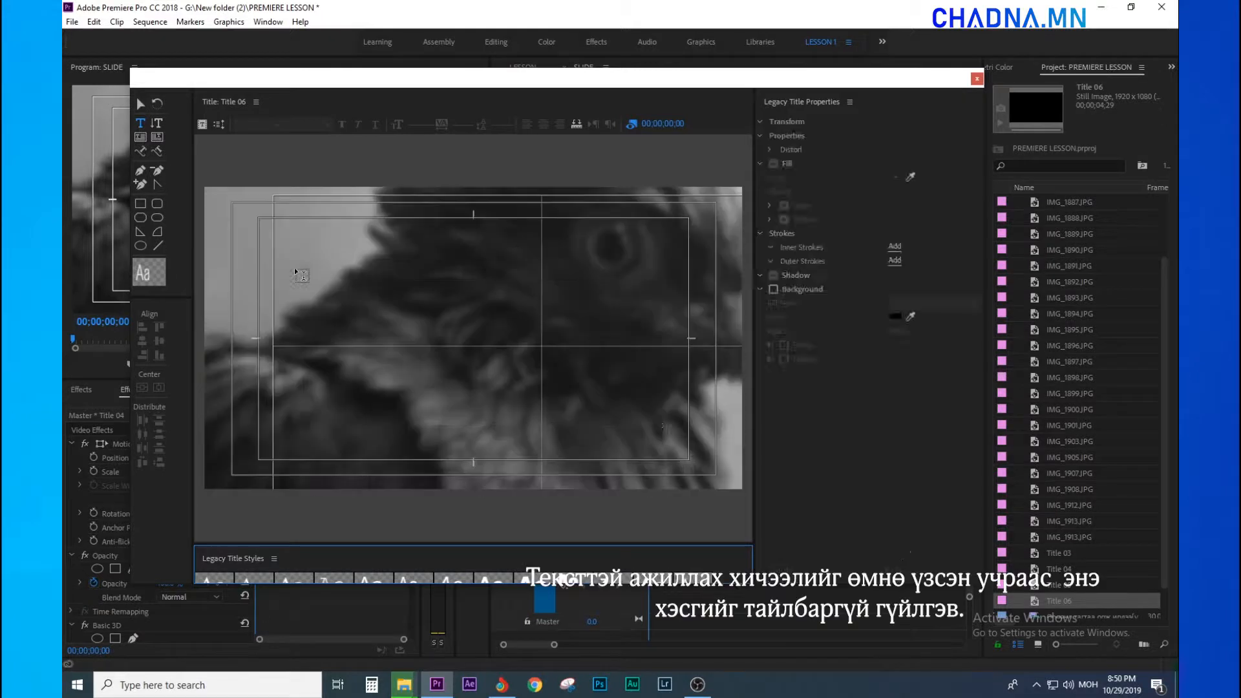
Change the font of the "ӨРӨӨНИЙ" text to a heavy condensed display typeface.
left_click(310, 272)
left_click(277, 125)
scroll(364, 227, "down", 10)
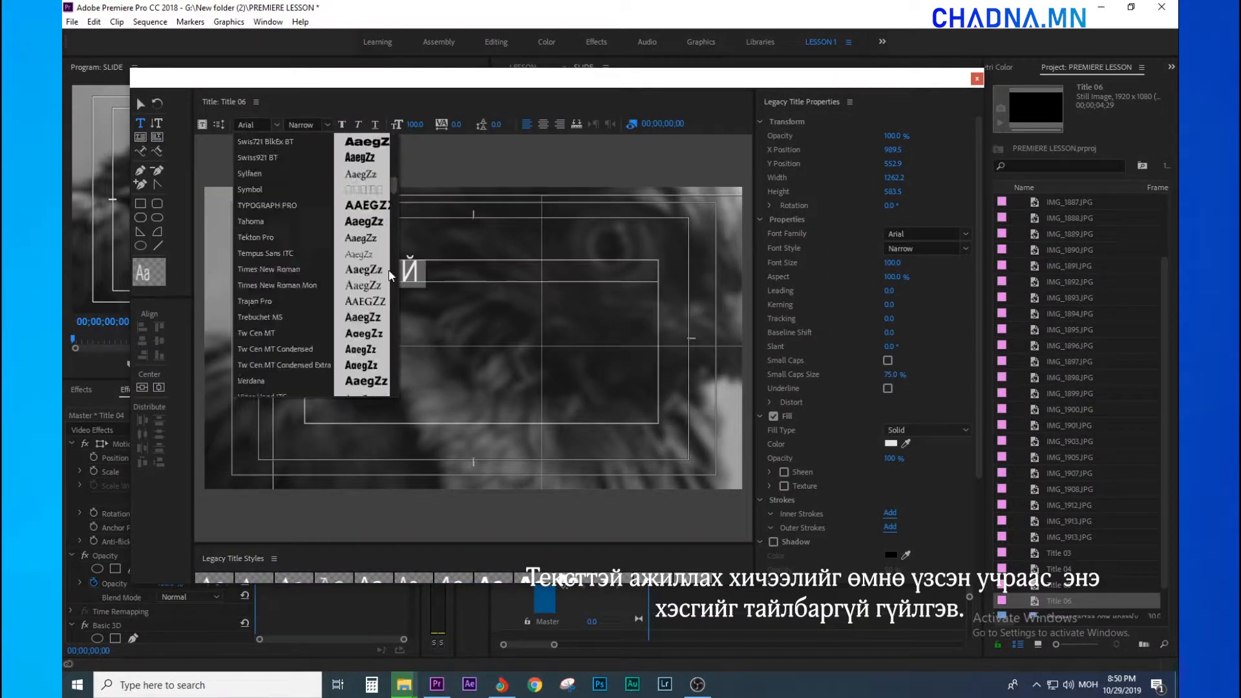
left_click(364, 291)
Enlarge the "ӨРӨӨНИЙ" text and fill it with bright yellow.
left_click(891, 444)
left_click(656, 334)
left_click(642, 281)
left_click(767, 272)
left_click_drag(415, 124, 543, 124)
left_click(890, 443)
left_click(657, 420)
left_click(768, 271)
Close the title editor and place the "ӨРӨӨНИЙ" title on V4 above Title 04, trimmed to the same end.
left_click(977, 78)
left_click_drag(1058, 601, 653, 220)
left_click_drag(916, 220, 863, 220)
Create another legacy title with a text box below "ӨРӨӨНИЙ" containing "САЛХИВЧ".
left_click(72, 22)
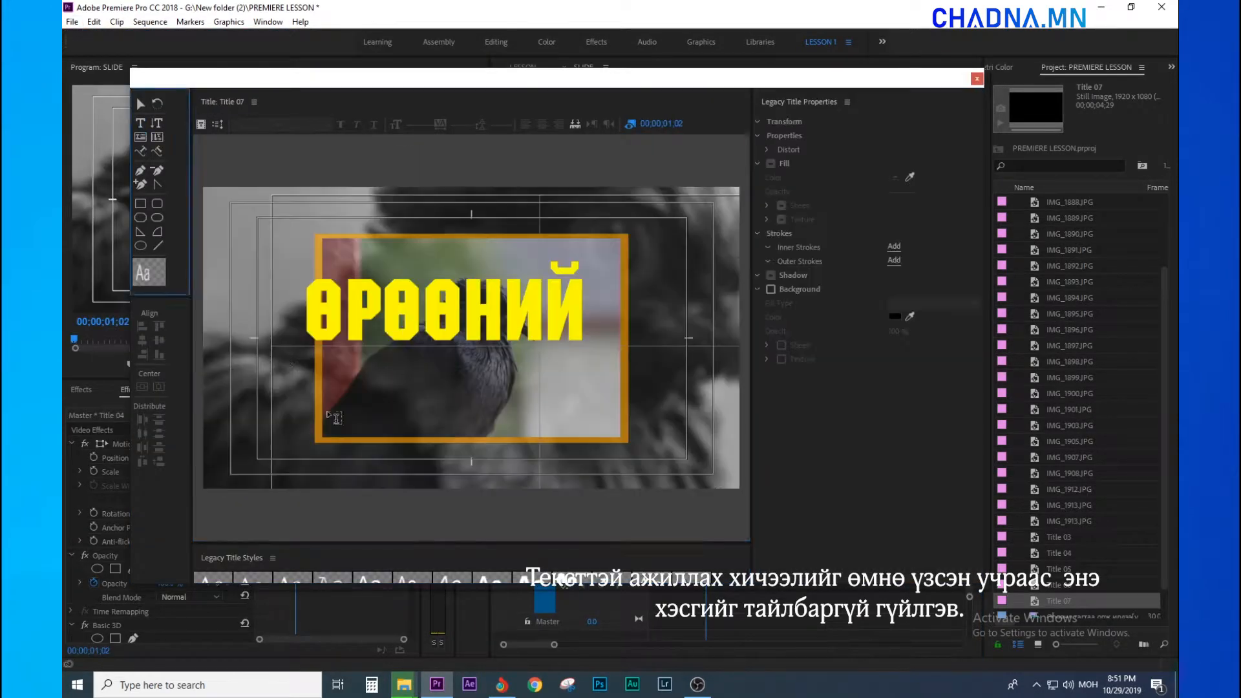
left_click_drag(257, 338, 729, 493)
type("САЛХИВЧ")
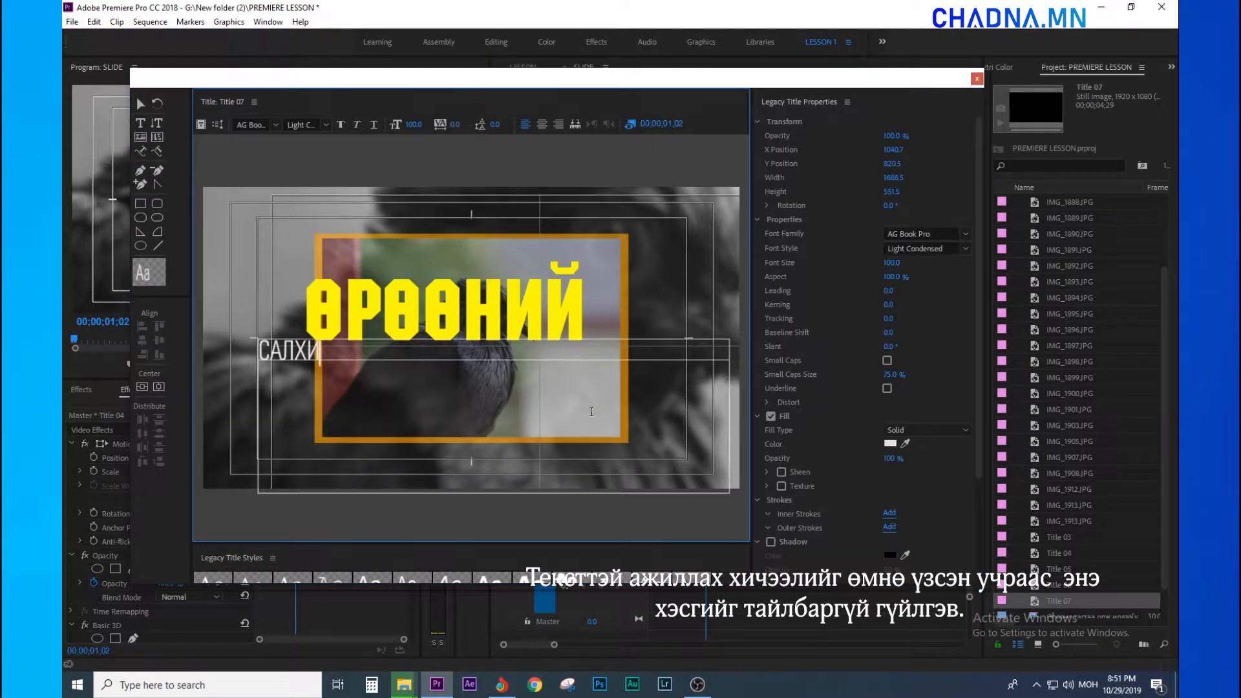
Try Mogul Andale Mono on the "САЛХИВЧ" text, and change its font to a bold serif typeface.
key("ctrl+a")
left_click(275, 124)
left_click_drag(393, 150, 404, 232)
left_click(362, 212)
key("ctrl+s")
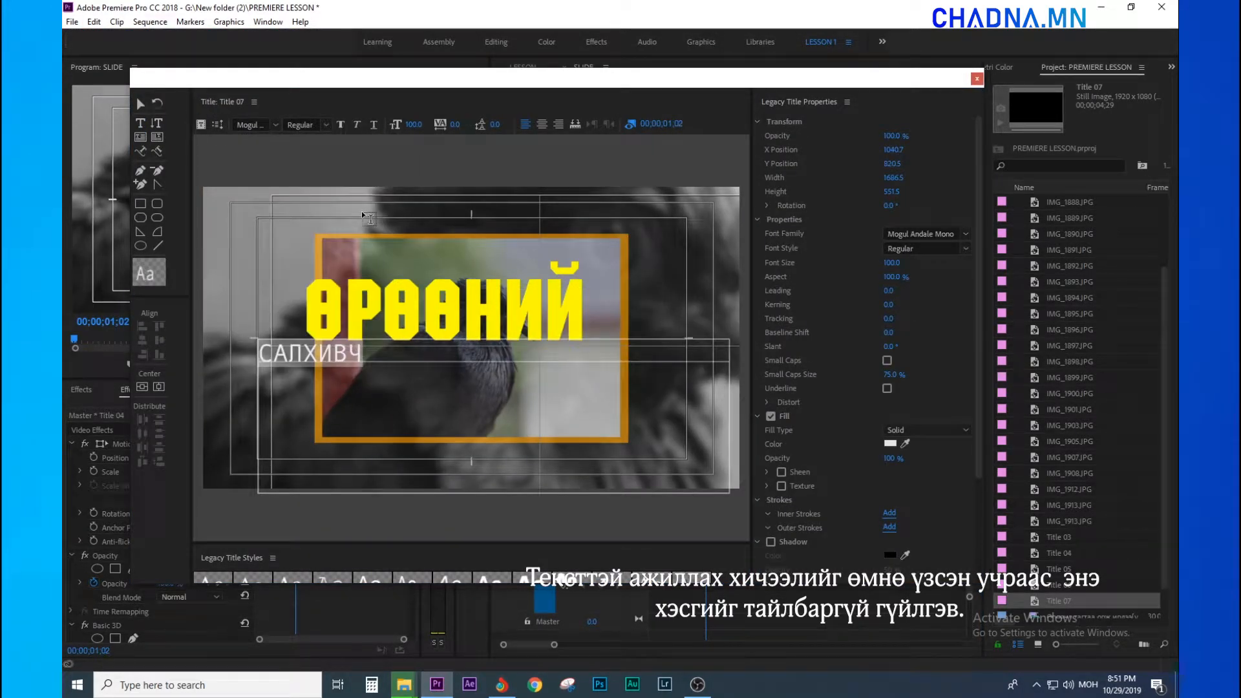
left_click(276, 125)
left_click(366, 318)
Move the "САЛХИВЧ" text box under "ӨРӨӨНИЙ" and narrow it from its right edge.
left_click(141, 105)
left_click_drag(336, 352, 419, 362)
left_click_drag(729, 416, 602, 424)
Enlarge the "САЛХИВЧ" text, fill it with cyan, and close the title editor.
double_click(414, 358)
left_click_drag(414, 124, 450, 124)
left_click(890, 444)
left_click_drag(598, 390, 639, 444)
left_click(763, 272)
left_click(976, 78)
Create a legacy title containing "НЭЭЛТТЭЙ" below "САЛХИВЧ" and bring up the font choices for its text.
left_click(72, 22)
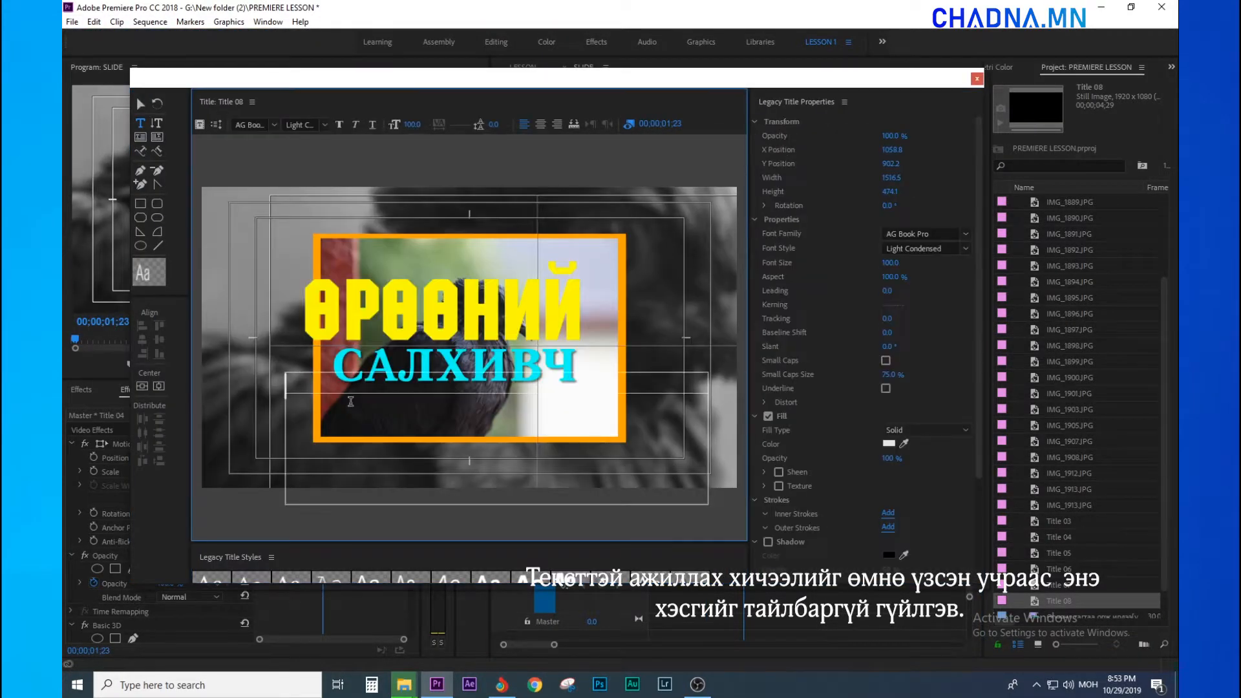
left_click(285, 386)
type("НЭЭЛТТЭЙ")
left_click(274, 125)
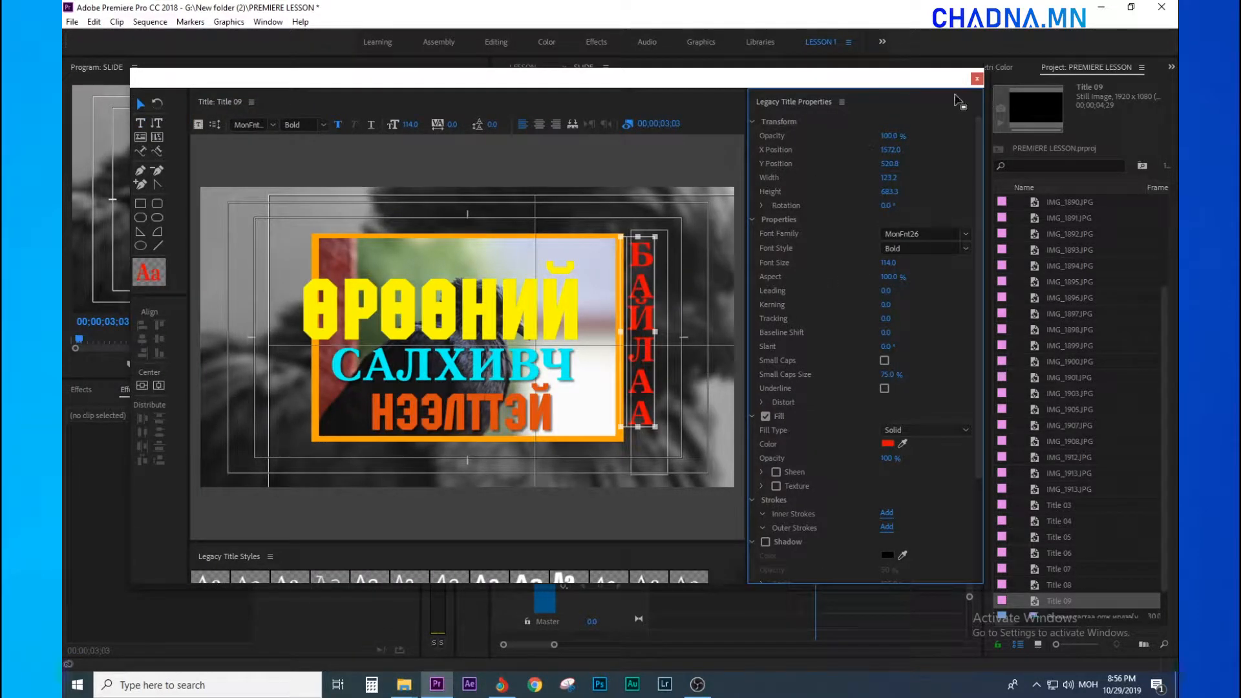
Place the vertical red "БАЙЛАА" title on a new V7 track above Title 08 and play back the stacked titles.
left_click(977, 78)
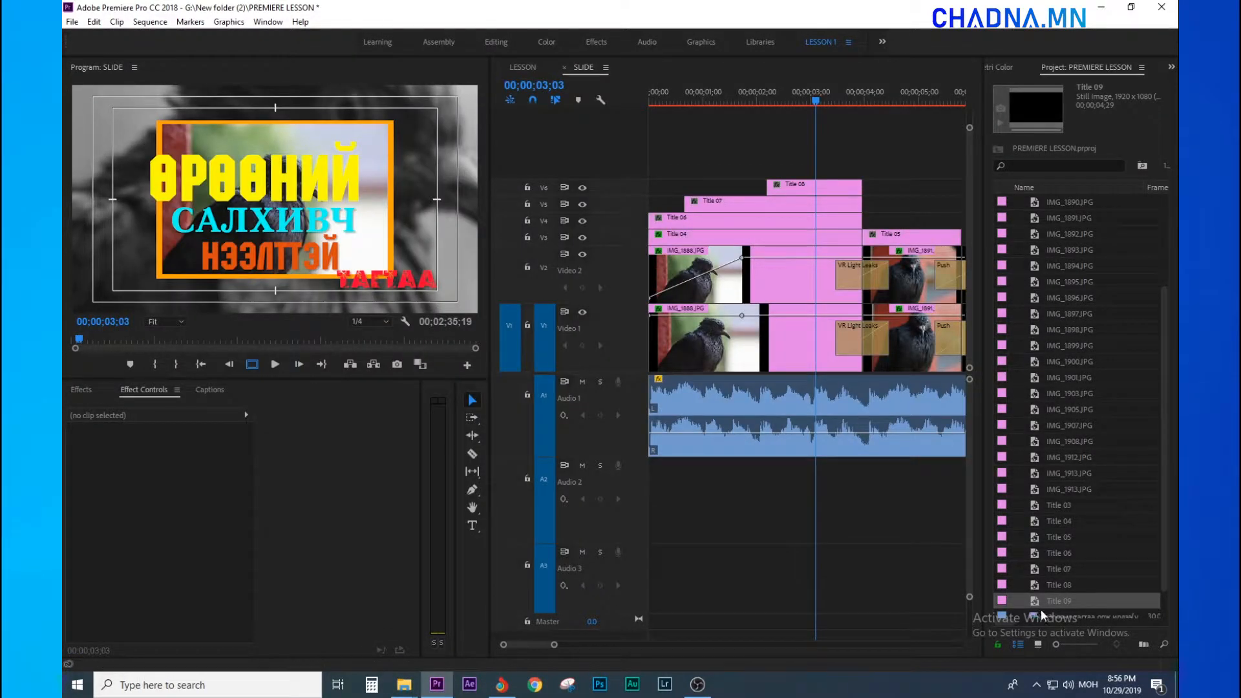
left_click_drag(1029, 569, 804, 168)
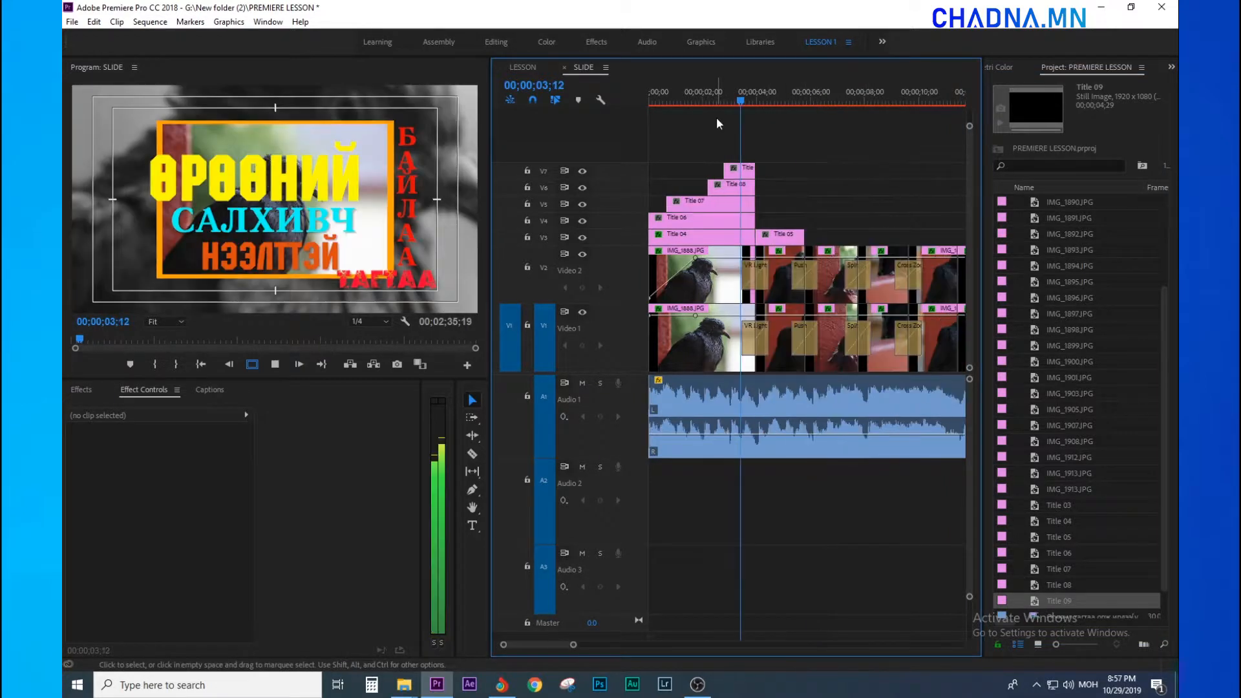
key("space")
key("Home")
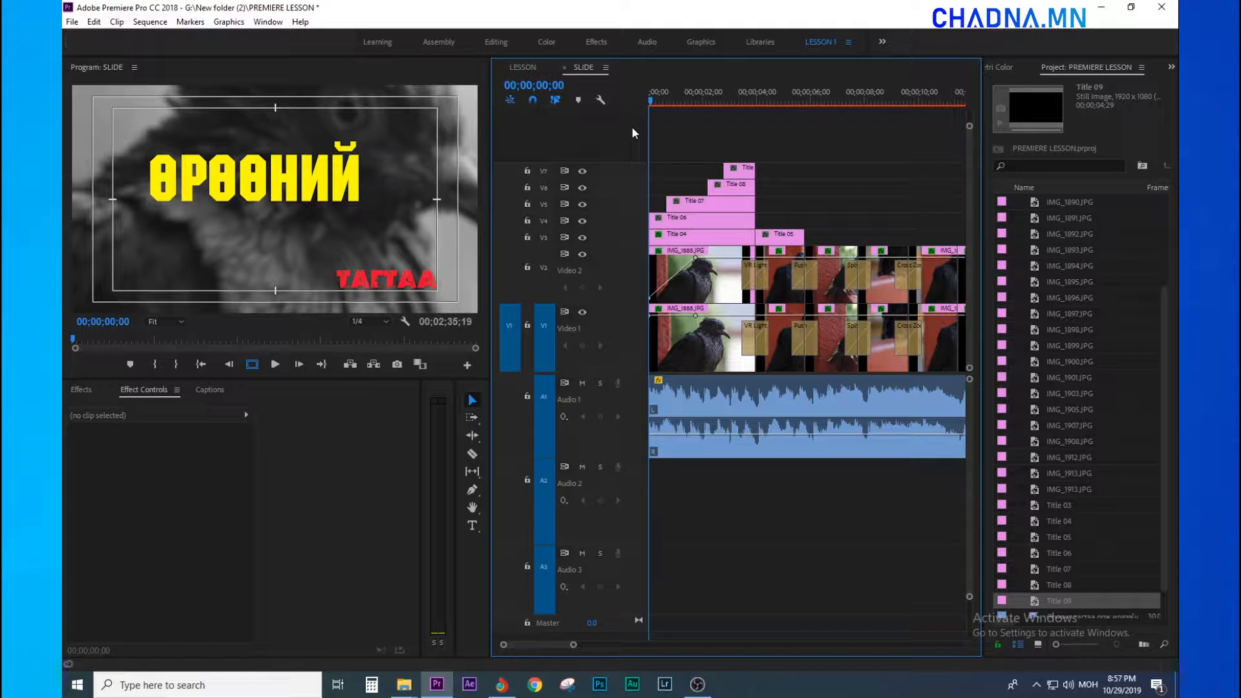
Play back the stacked opening titles and return the playhead to the start of the sequence.
key("space")
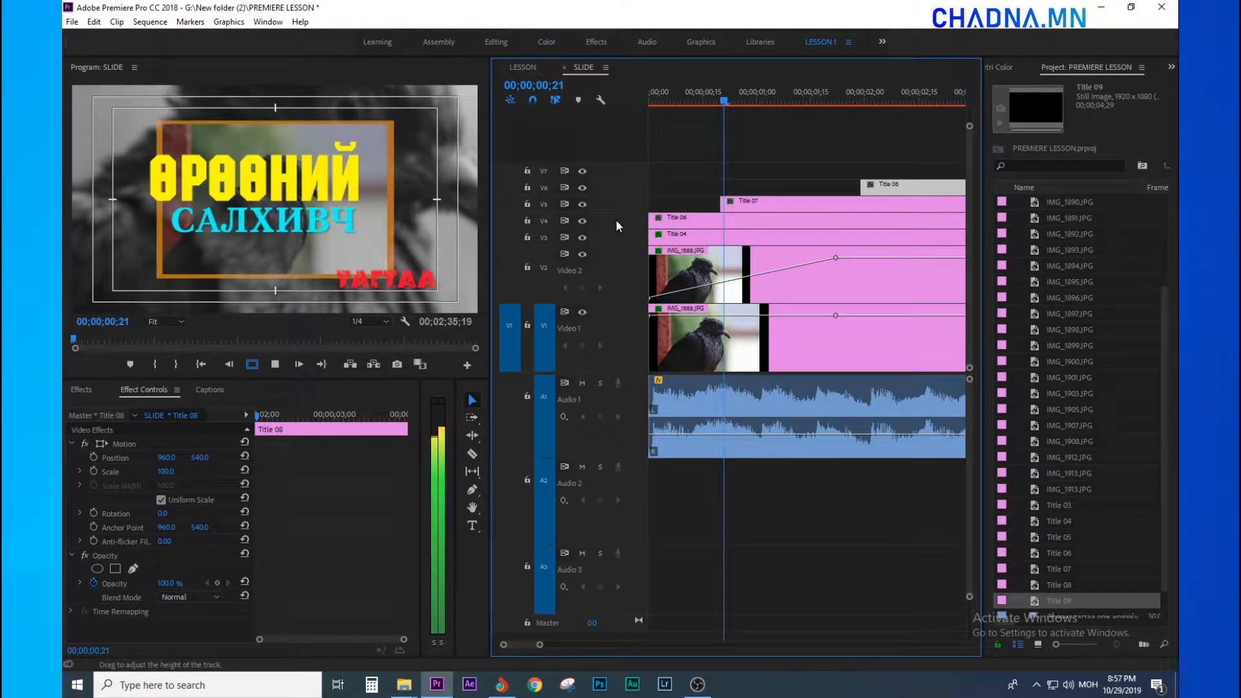
key("space")
scroll(809, 114, "down", 2)
left_click_drag(743, 99, 637, 117)
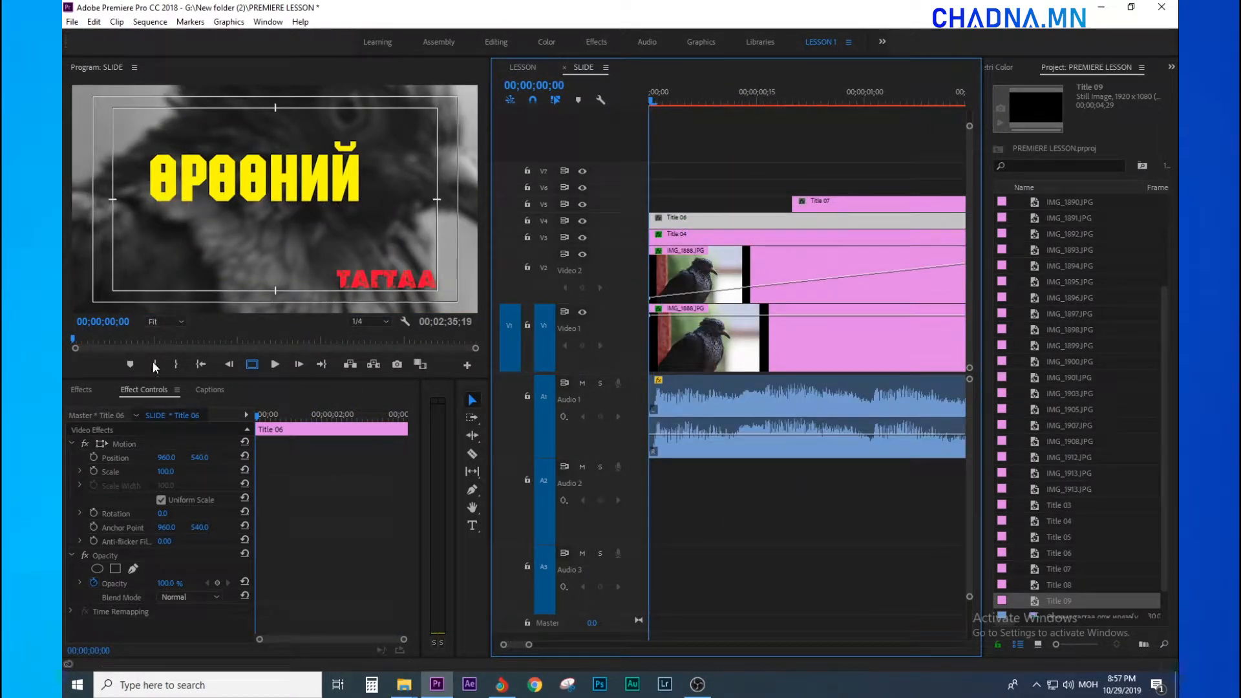
Find the Basic 3D video effect by searching "3d", apply it to Title 06, Title 07, Title 08 and Title 09, and hide track V3.
left_click(78, 390)
left_click(115, 410)
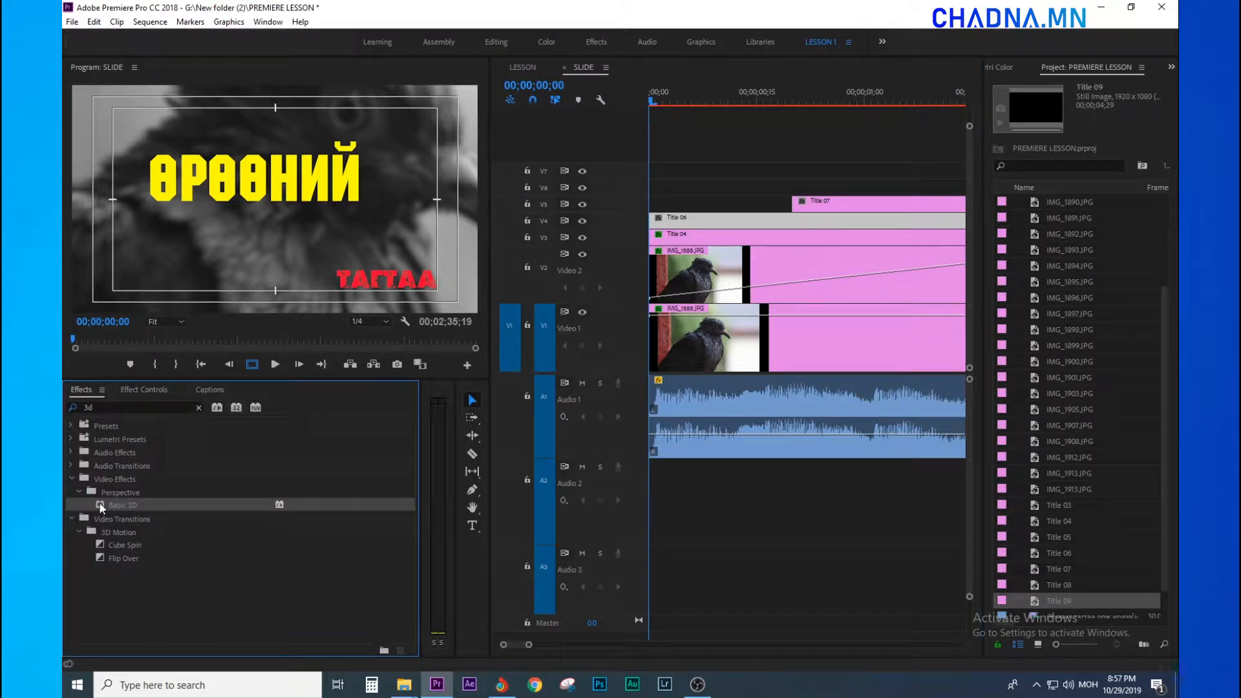
left_click(584, 235)
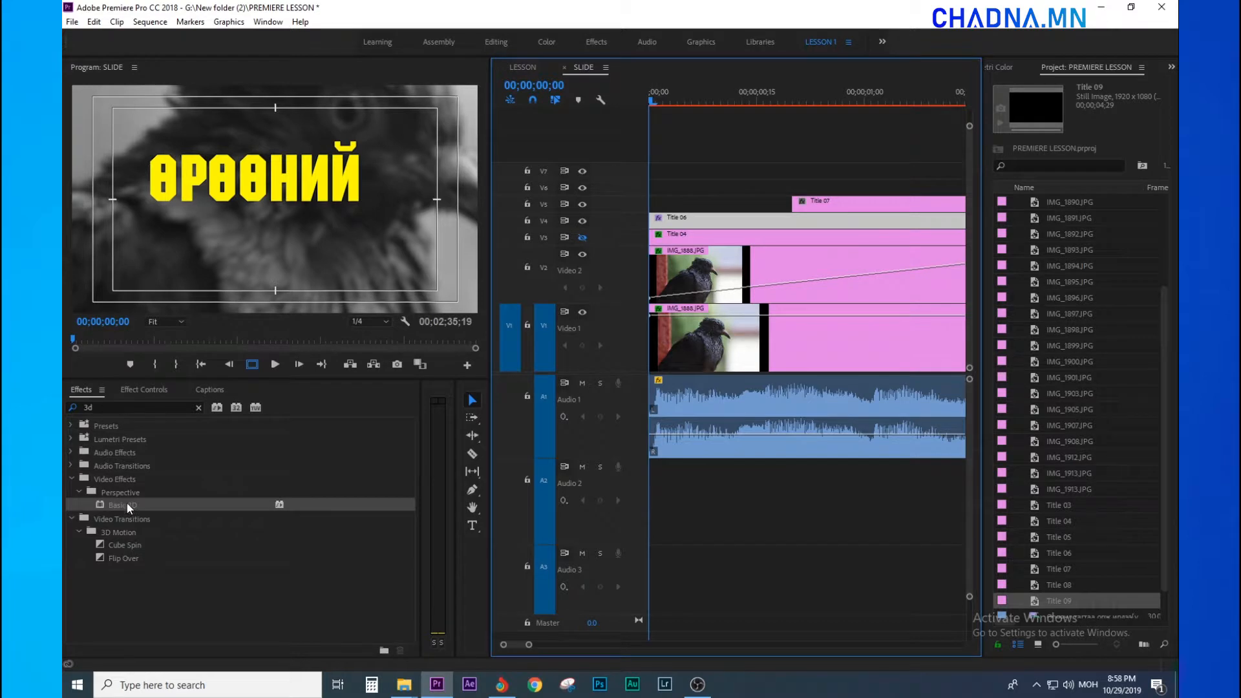
left_click(868, 91)
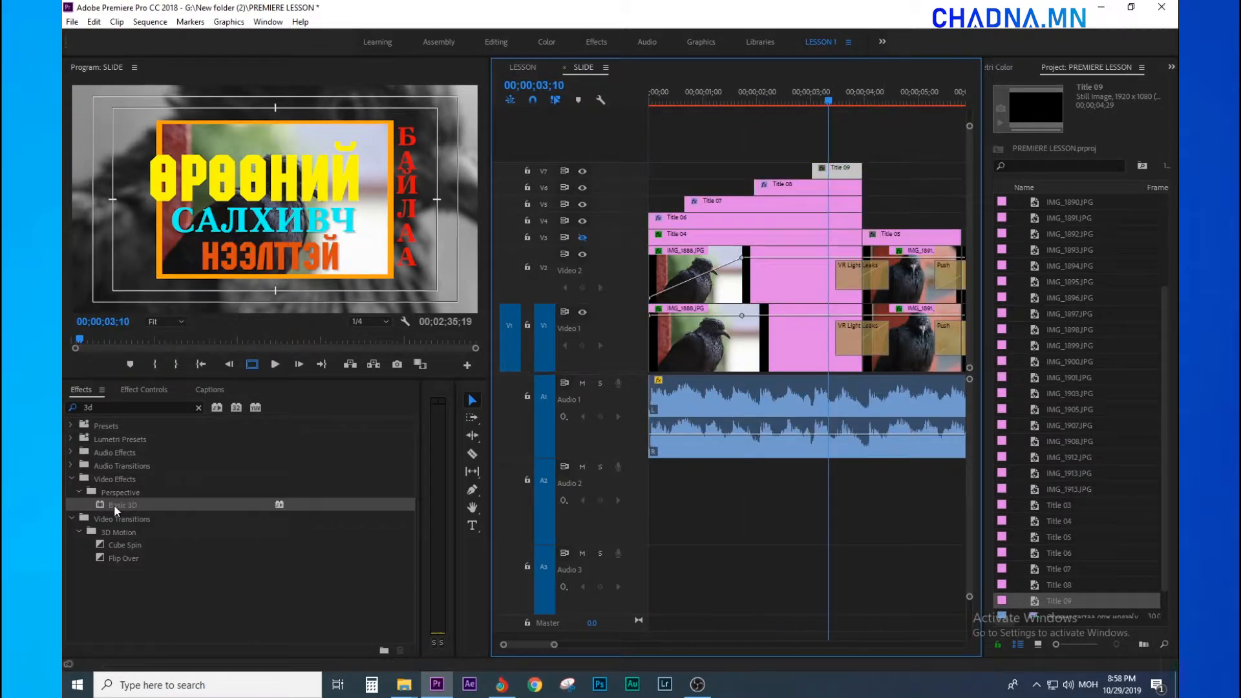
left_click_drag(719, 99, 618, 99)
key("=")
key("-")
left_click_drag(743, 141, 804, 221)
key("=")
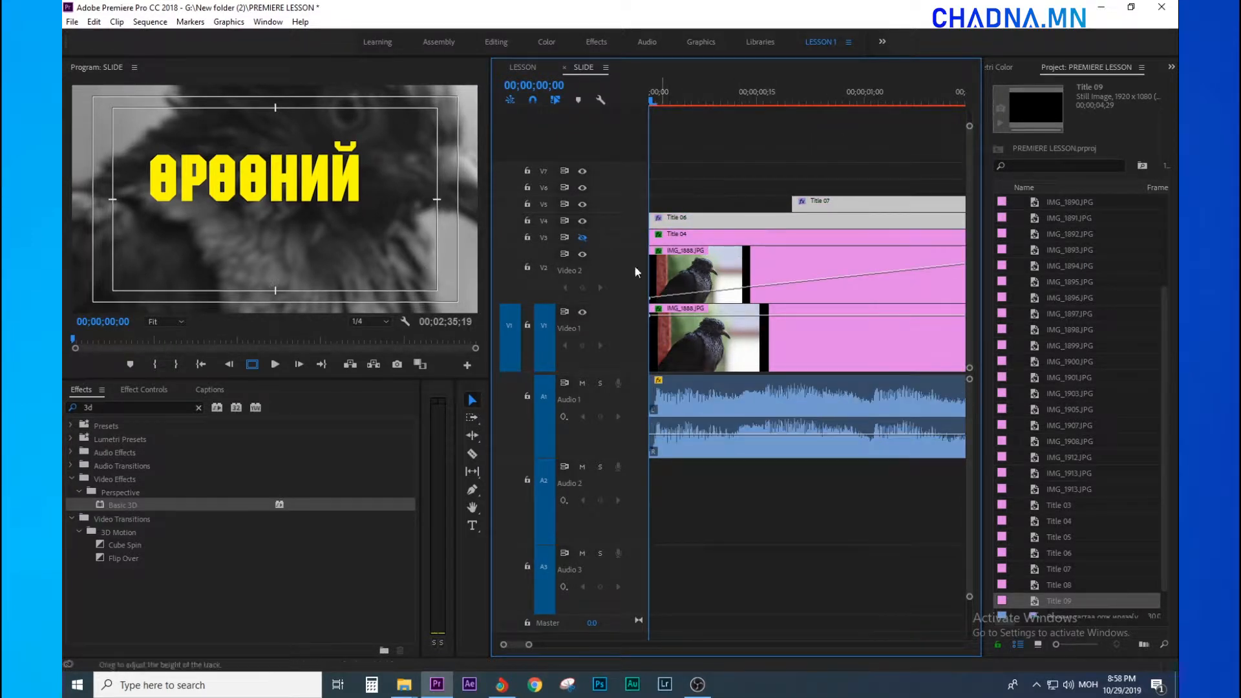
Play back the opening titles with track V3 hidden and return to the sequence start.
left_click(712, 138)
key("-")
key("space")
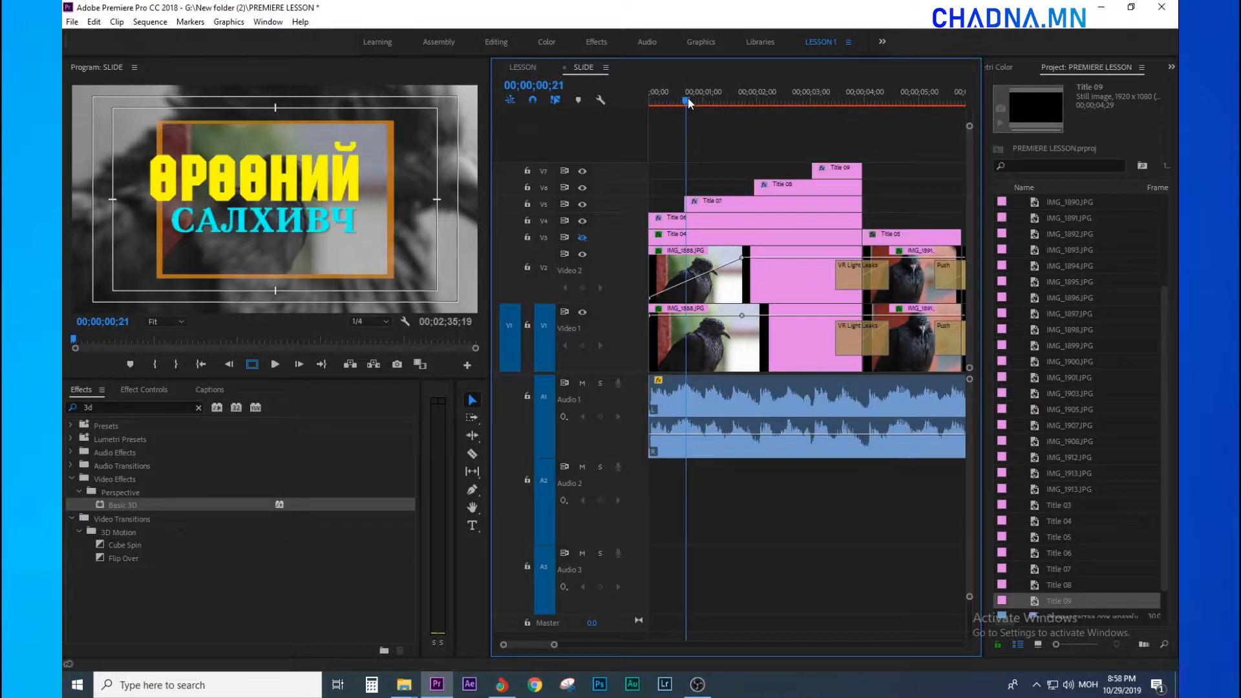
key("space")
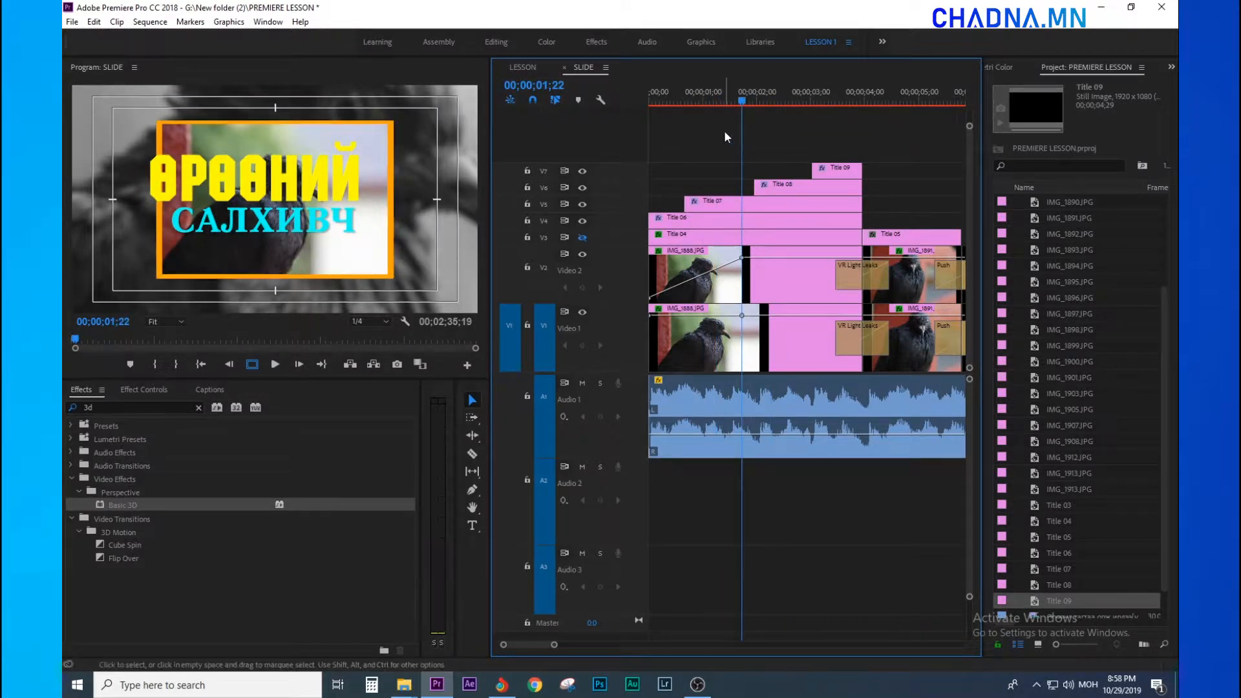
left_click(667, 98)
left_click_drag(668, 98, 645, 99)
Try a Basic 3D Swivel of about 184° on Title 06.
left_click(684, 220)
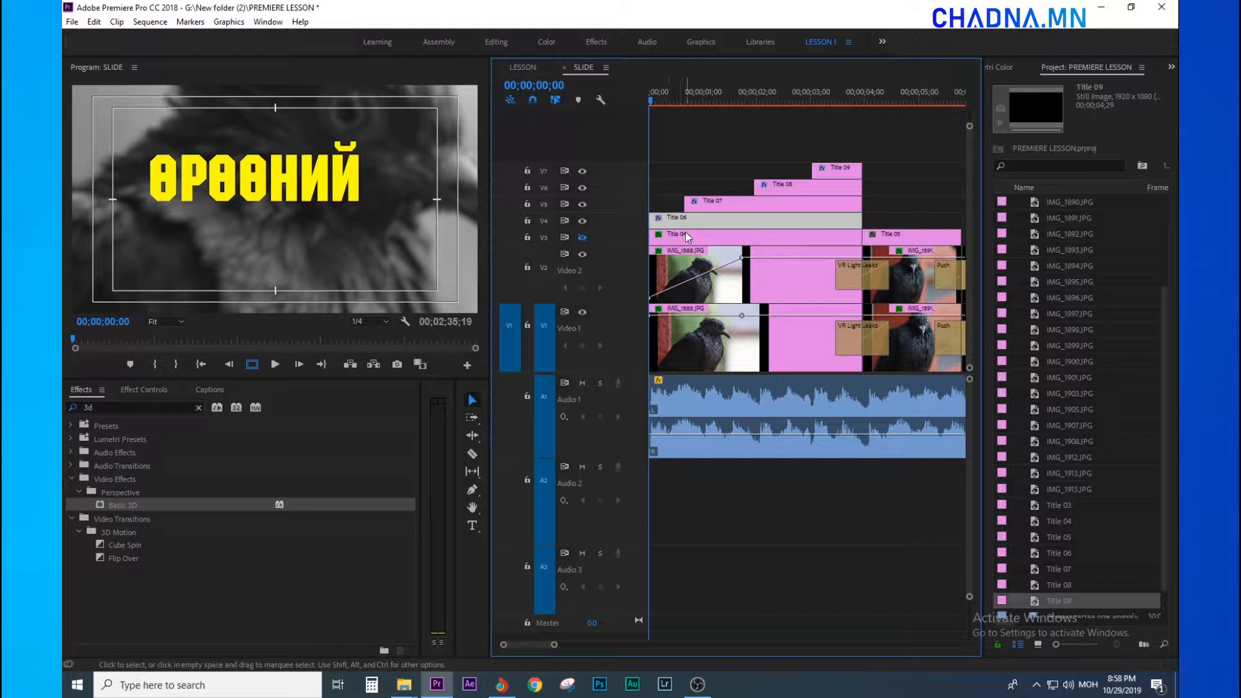
left_click(136, 391)
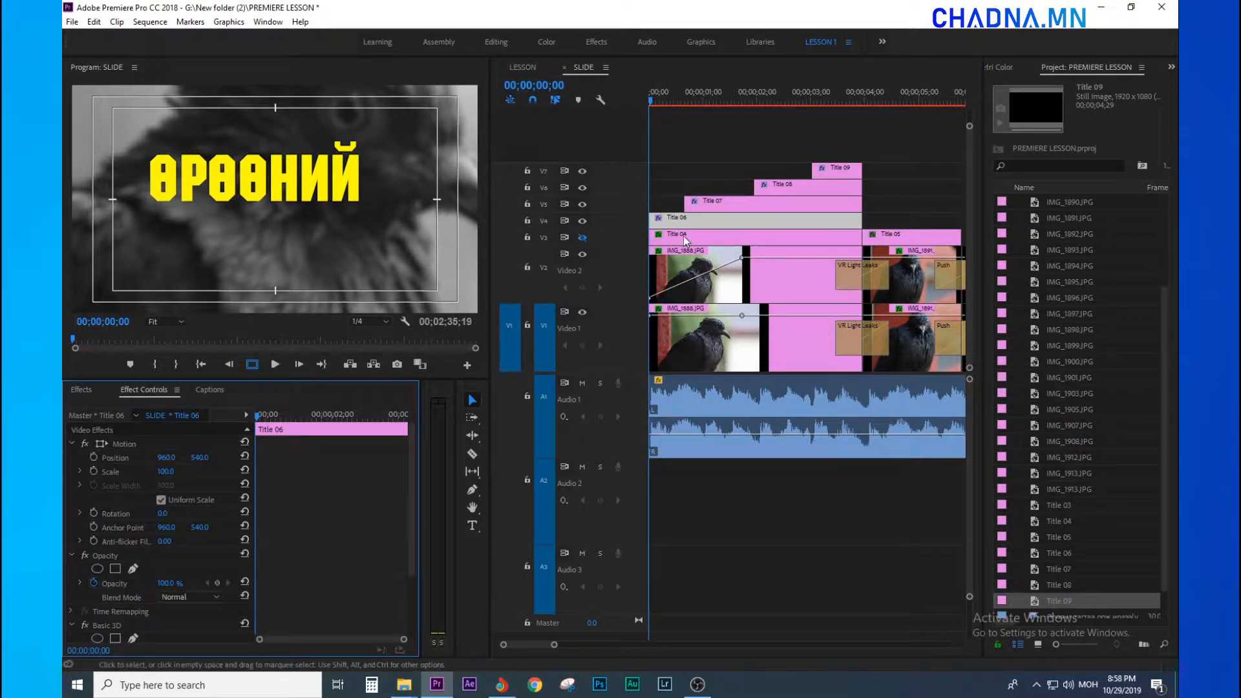
left_click(102, 626)
scroll(321, 545, "down", 2)
left_click_drag(165, 587, 276, 586)
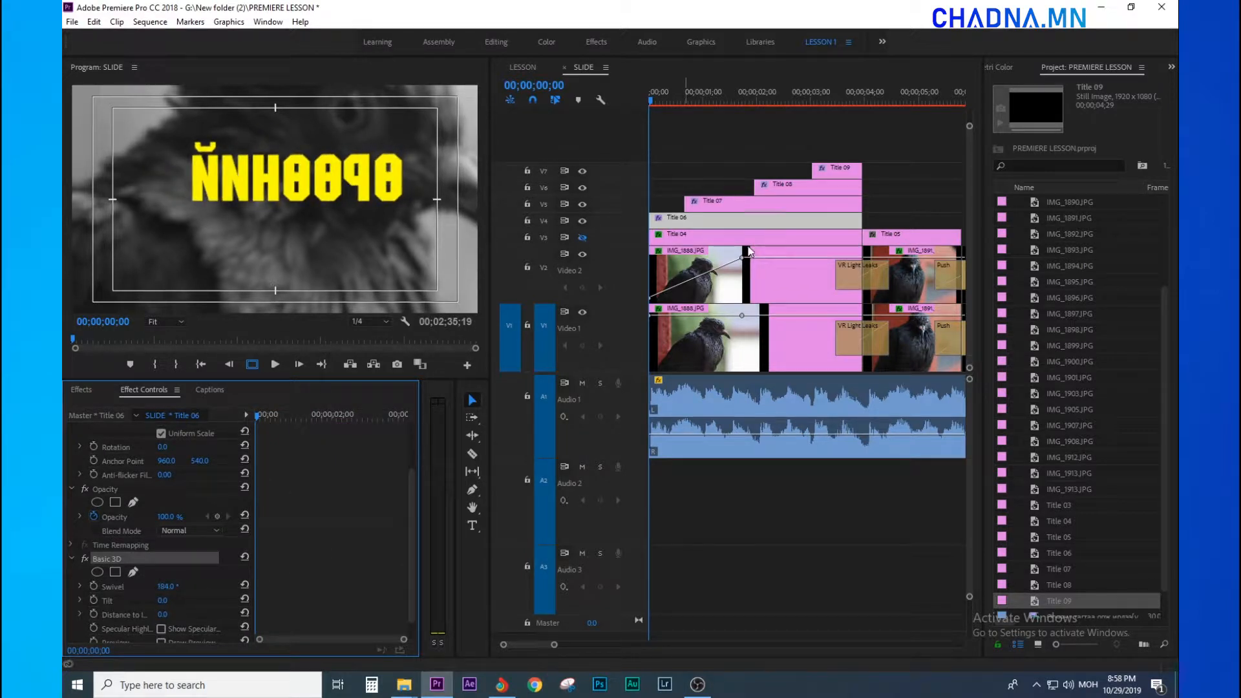
Reselect Title 06 and play back its opening frames.
left_click(841, 170)
left_click_drag(817, 130, 714, 206)
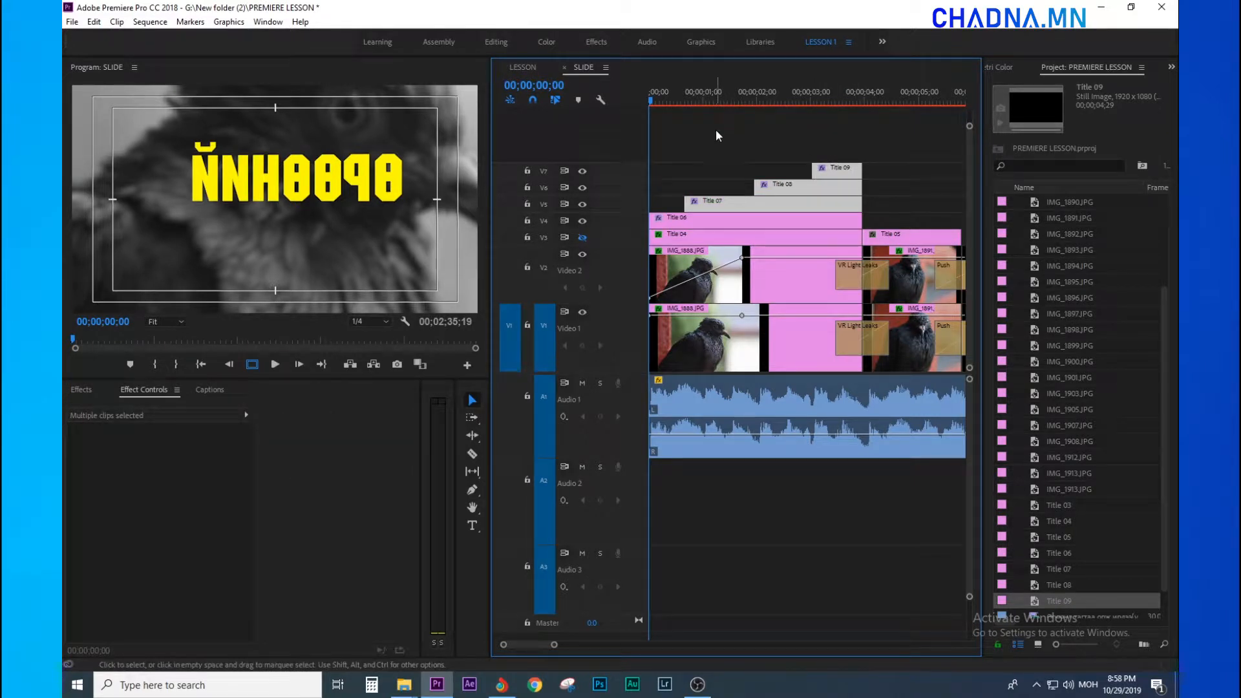
left_click(713, 217)
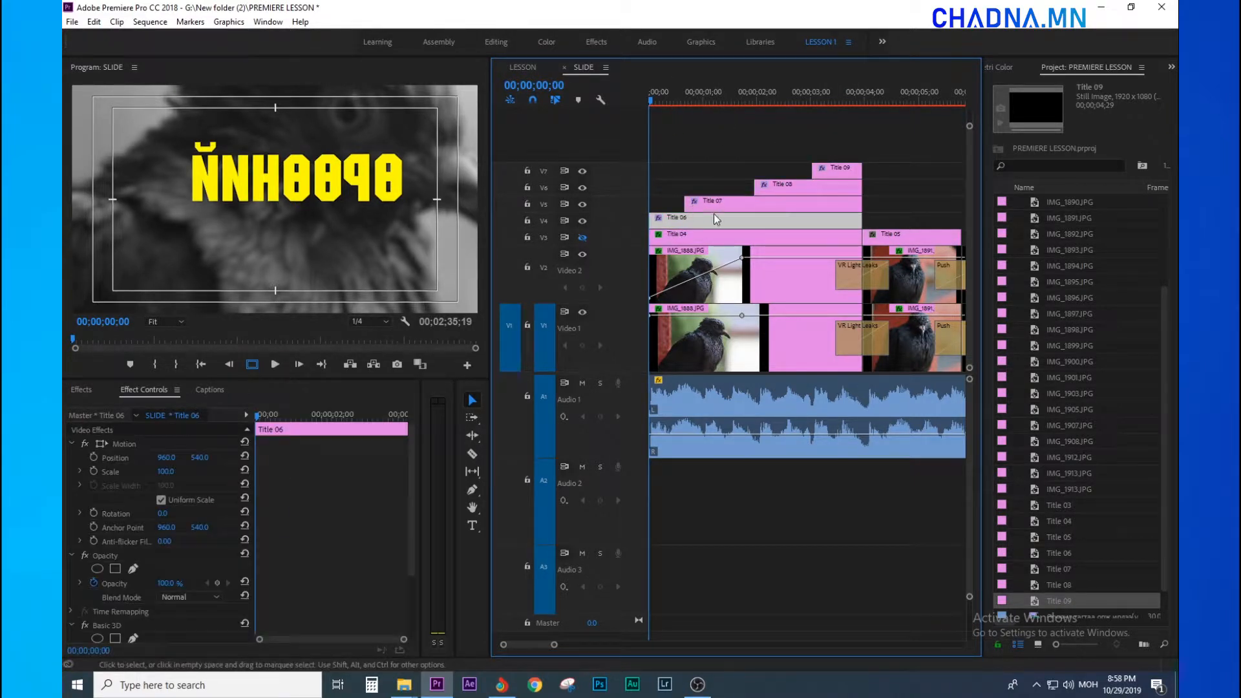
left_click(666, 105)
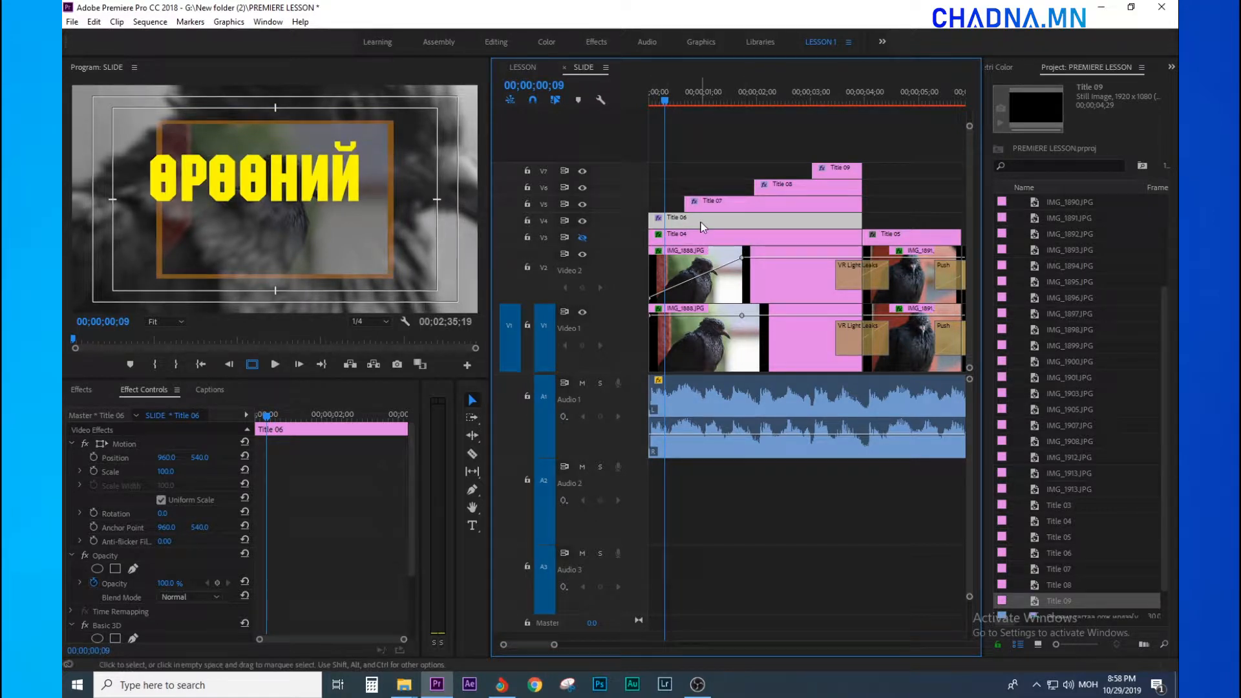
left_click(649, 94)
key("space")
key("space")
left_click_drag(663, 94, 652, 98)
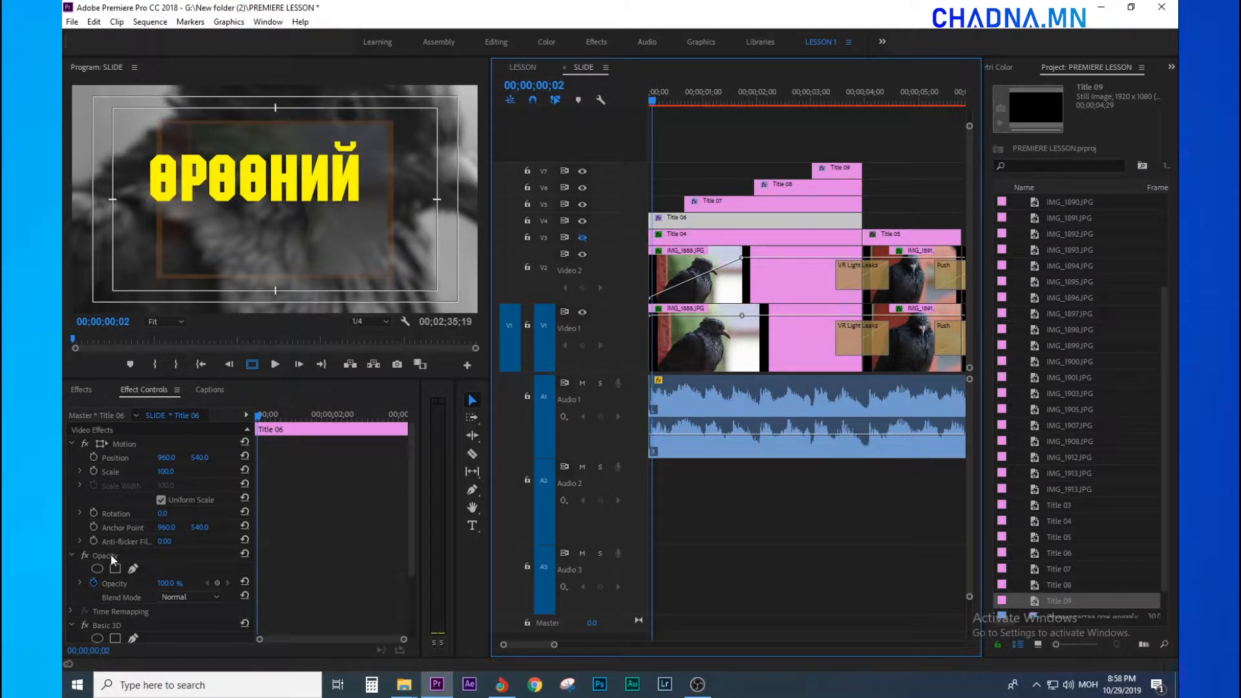
Set Title 06's Basic 3D Swivel to 90° and add a Swivel keyframe at the start of the sequence.
scroll(282, 577, "down", 3)
left_click_drag(158, 567, 215, 566)
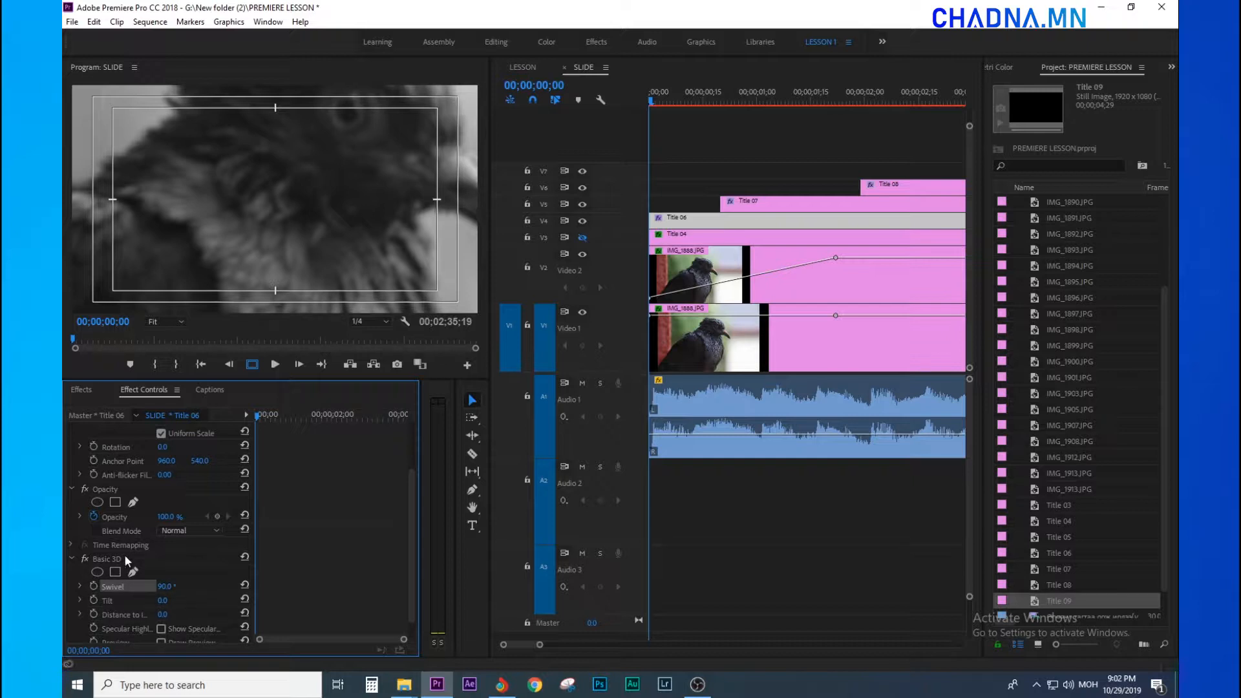
left_click_drag(256, 414, 227, 445)
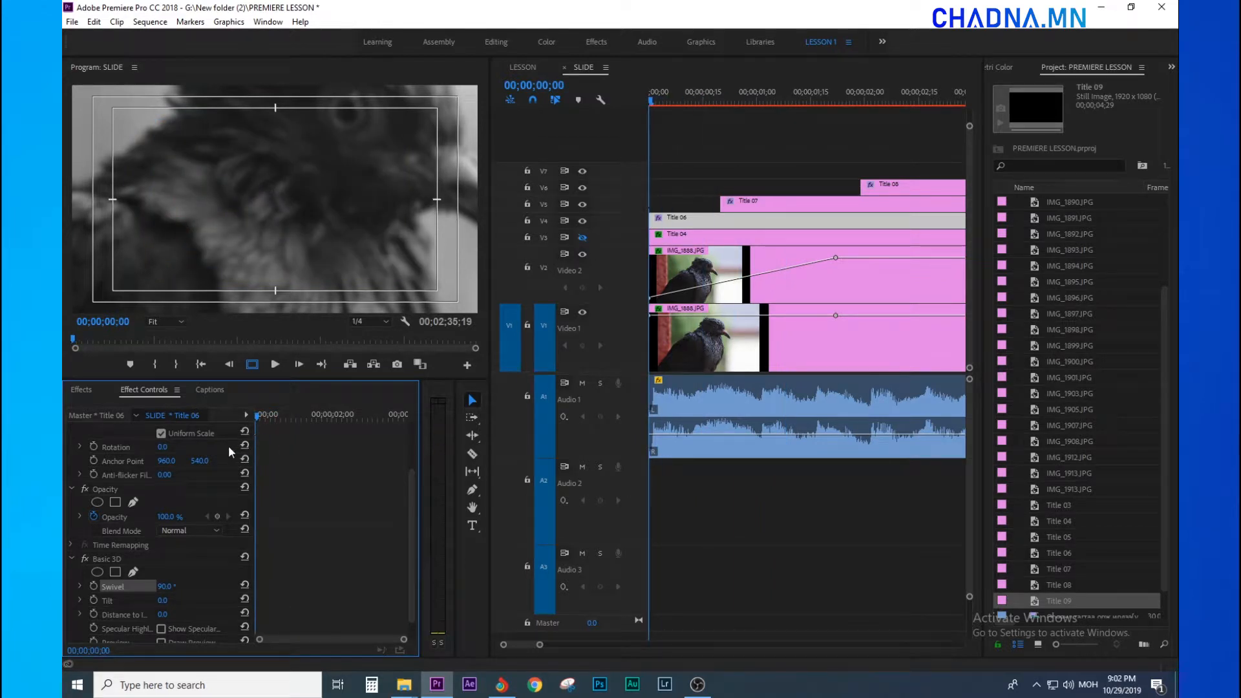
left_click(94, 586)
Add a second Swivel keyframe of 0° to Title 06 at 00;00;00;11.
mouse_move(262, 418)
left_mouse_down()
mouse_move(286, 420)
mouse_move(268, 420)
left_mouse_up()
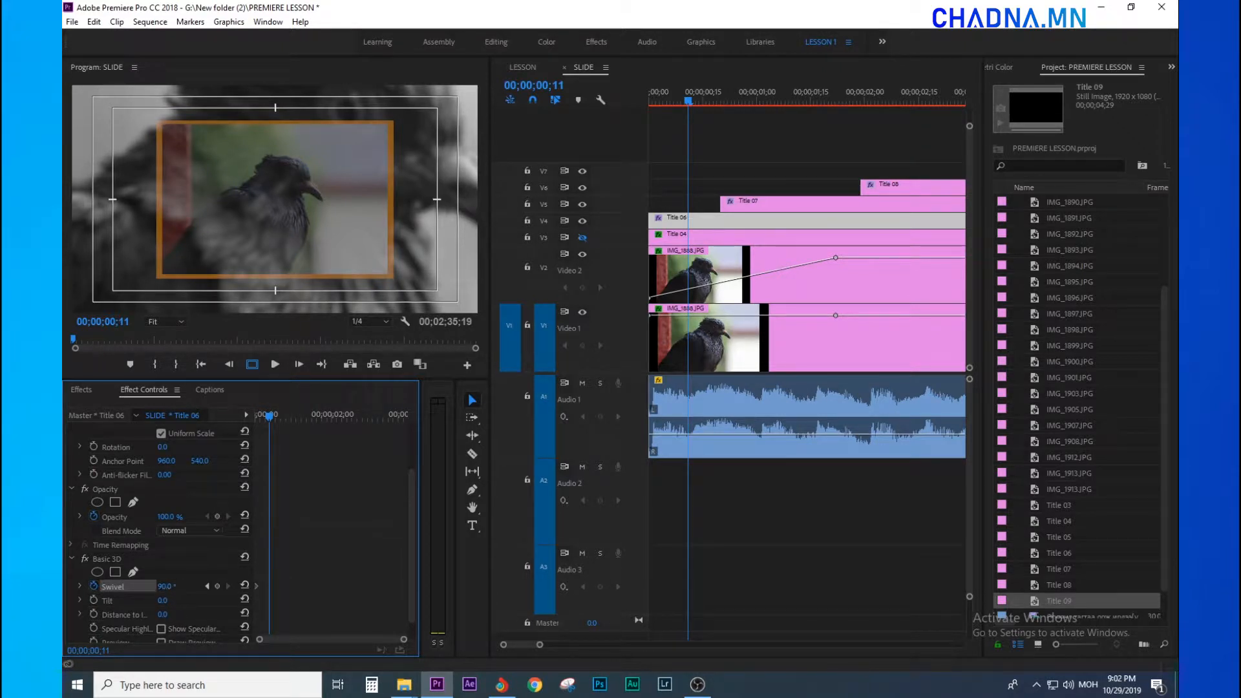
left_click_drag(165, 587, 109, 586)
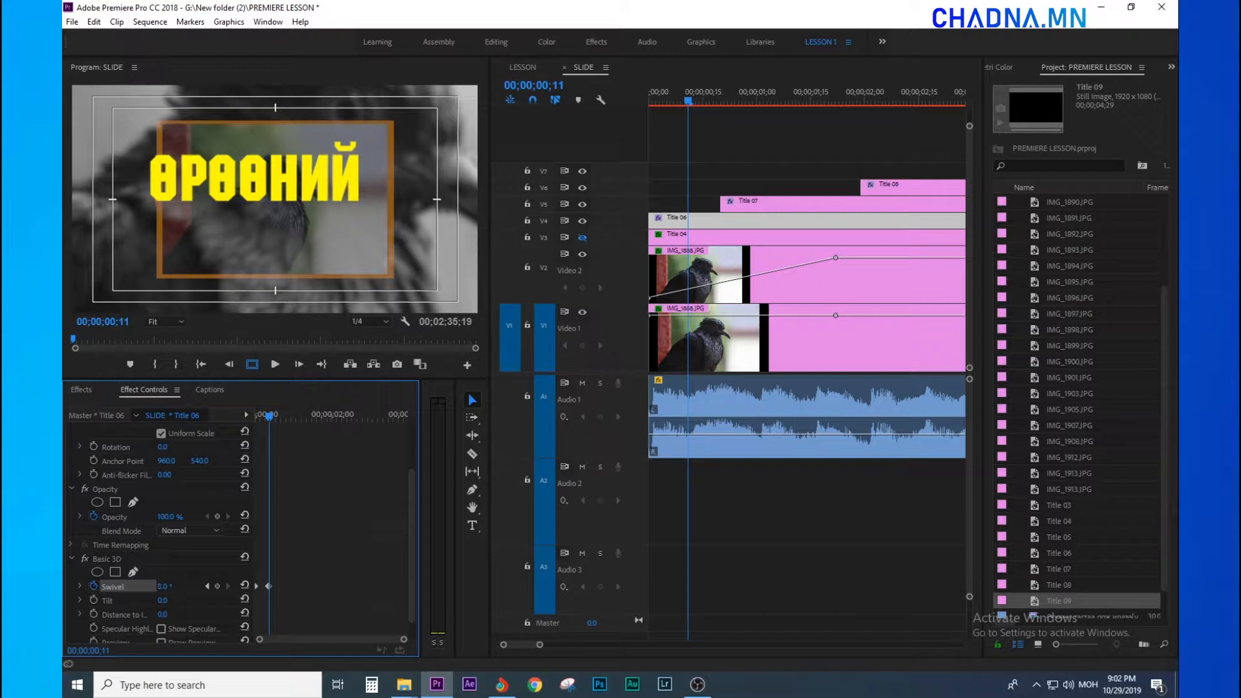
left_click_drag(109, 586, 107, 587)
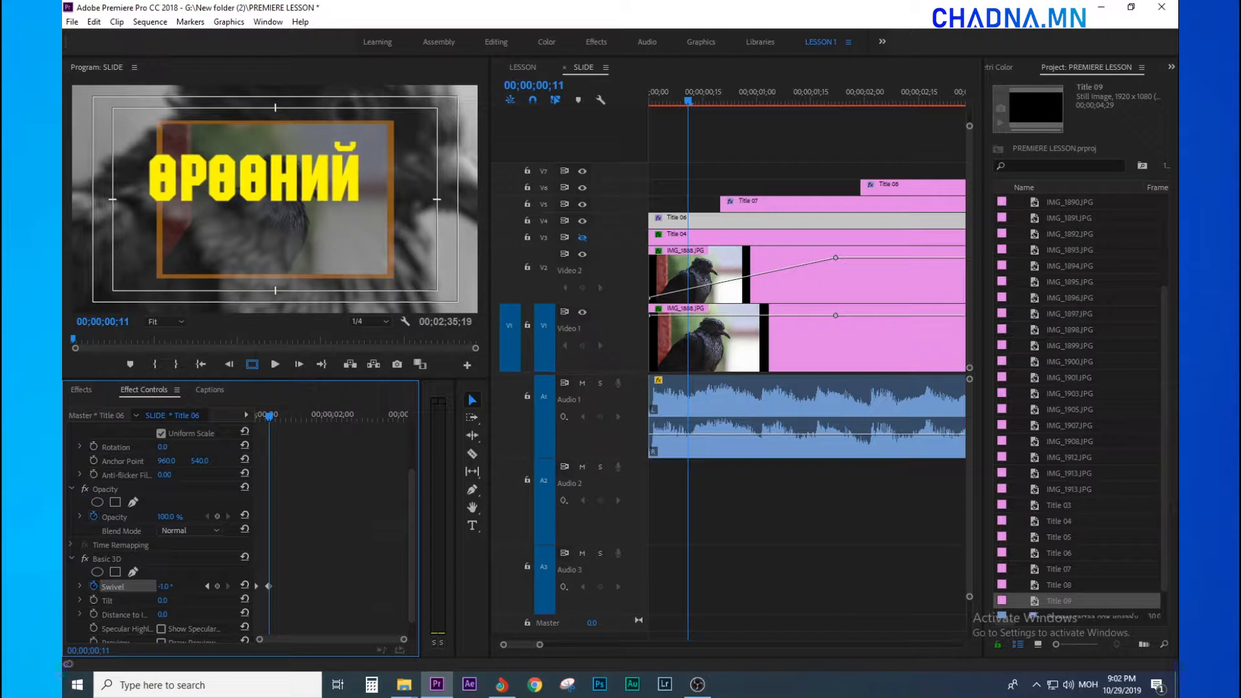
left_click(180, 587)
type("0")
key("Return")
Play back Title 06's swivel animation repeatedly from the start of the sequence.
left_click_drag(258, 417, 216, 431)
key("space")
key("space")
key("space")
key("space")
key("space")
key("space")
key("space")
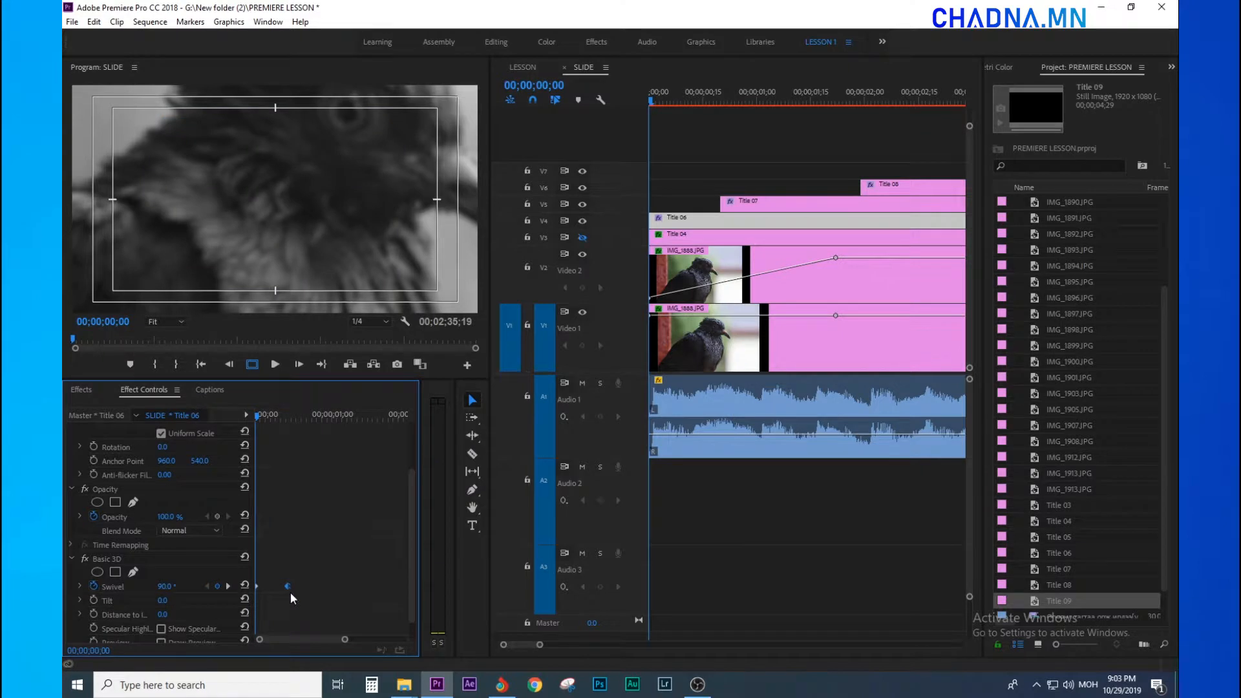
Retime Title 06's second Swivel keyframe, trying earlier and later positions, and play back the rotation speed.
key("=")
left_click_drag(305, 586, 268, 587)
left_click_drag(393, 597, 392, 597)
key("space")
key("space")
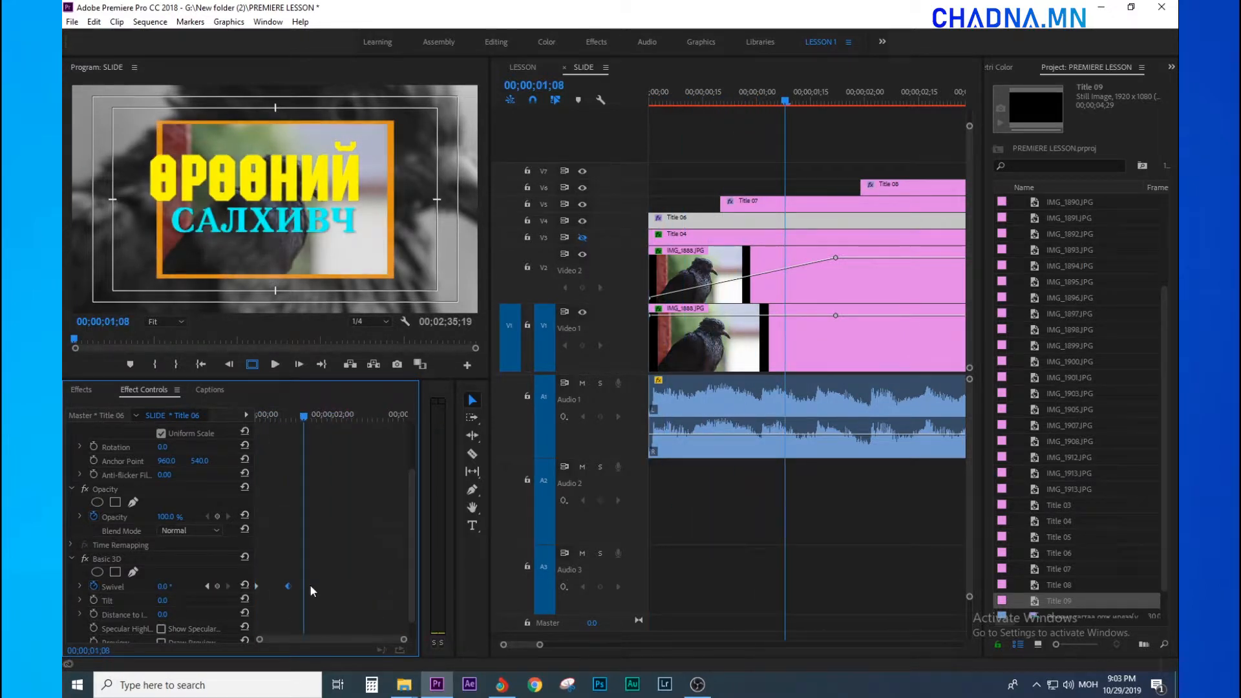
left_click_drag(265, 417, 185, 420)
left_click_drag(391, 587, 268, 587)
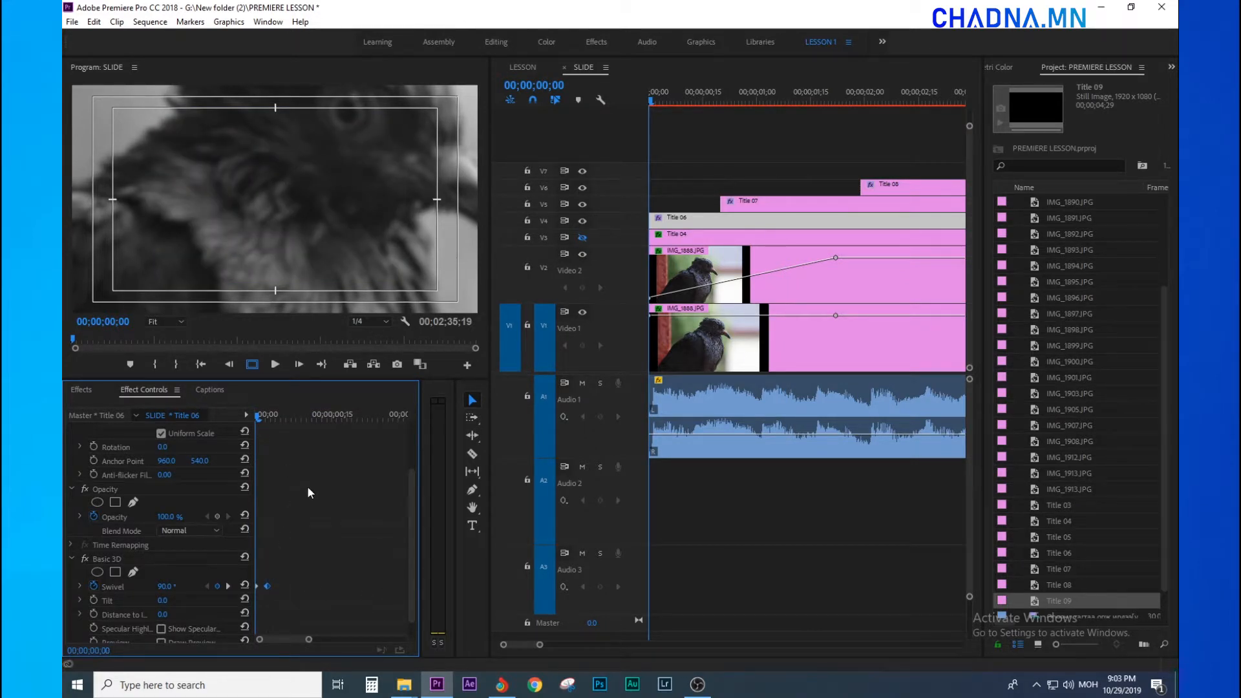
key("space")
key("space")
left_click_drag(275, 419, 223, 428)
key("space")
key("=")
Select Title 07 and place the playhead at 00;00;01;01, just after the clip's start, by following the audio waveform.
left_click(754, 204)
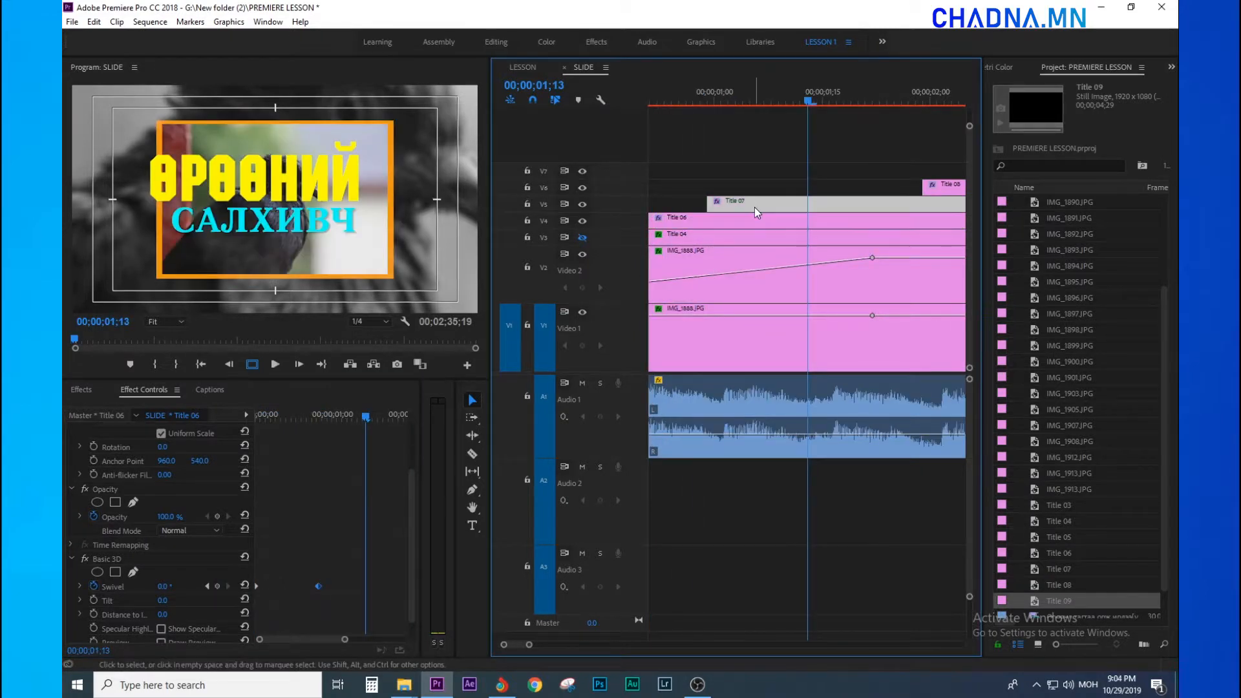
left_click_drag(712, 97, 766, 116)
key("minus")
key("=")
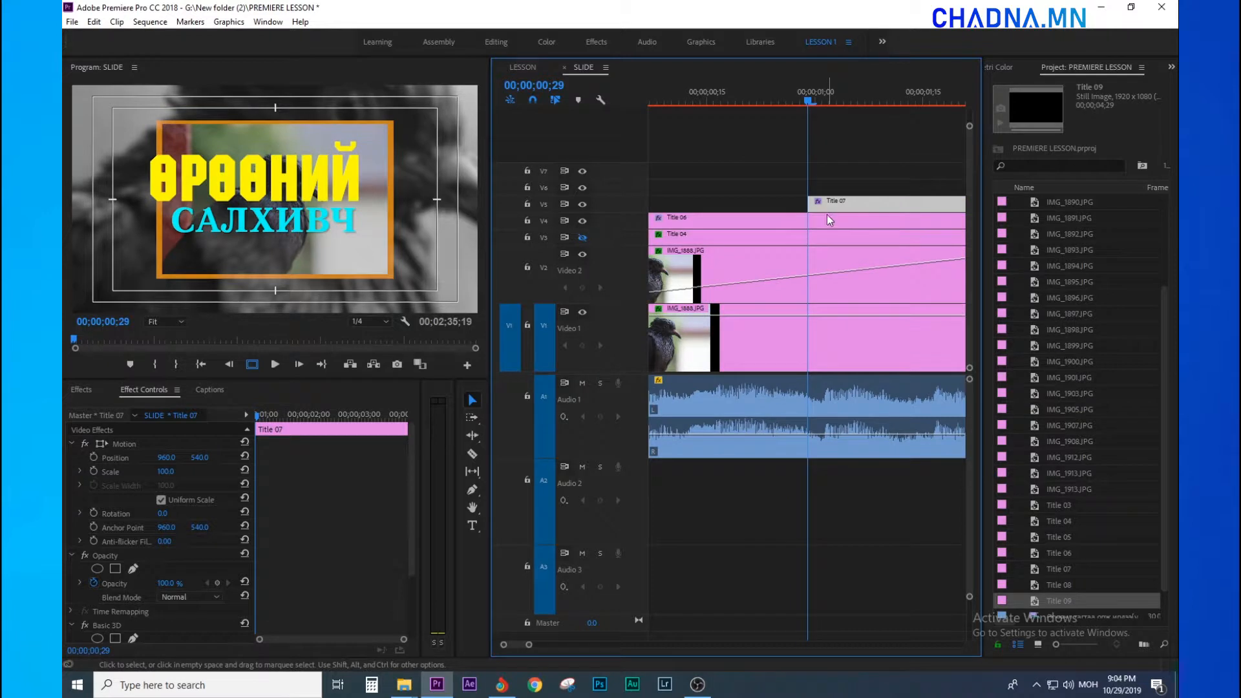
key("=")
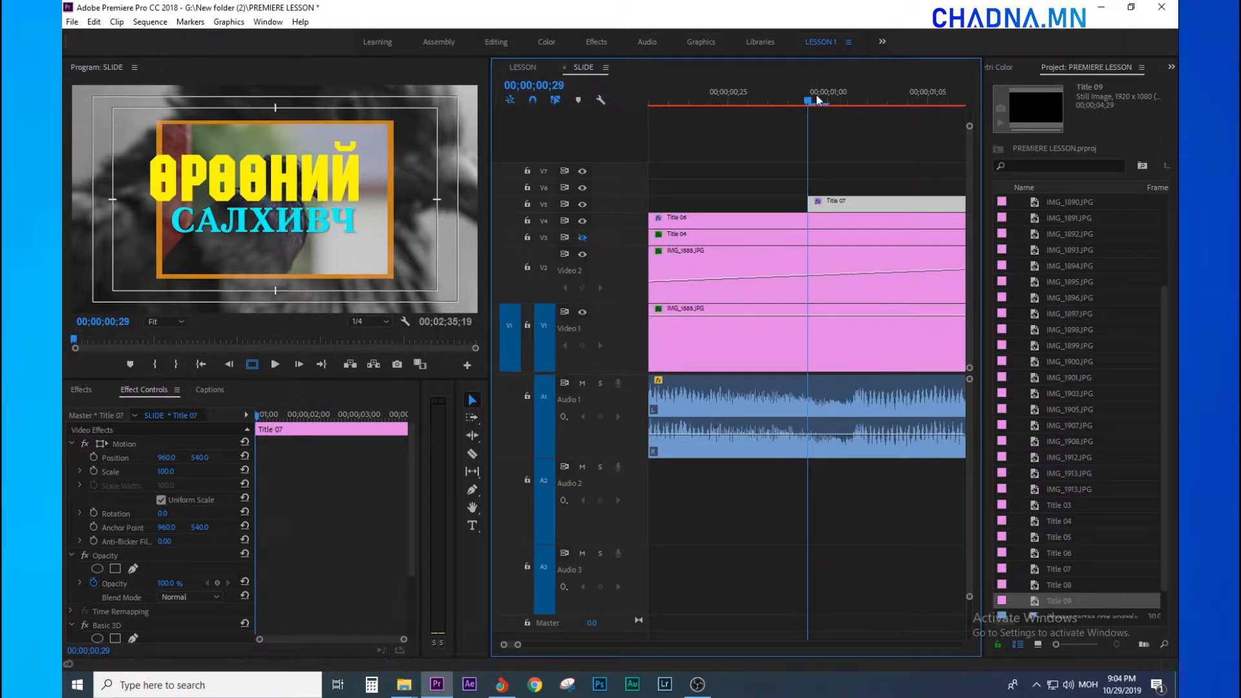
left_click_drag(821, 99, 851, 92)
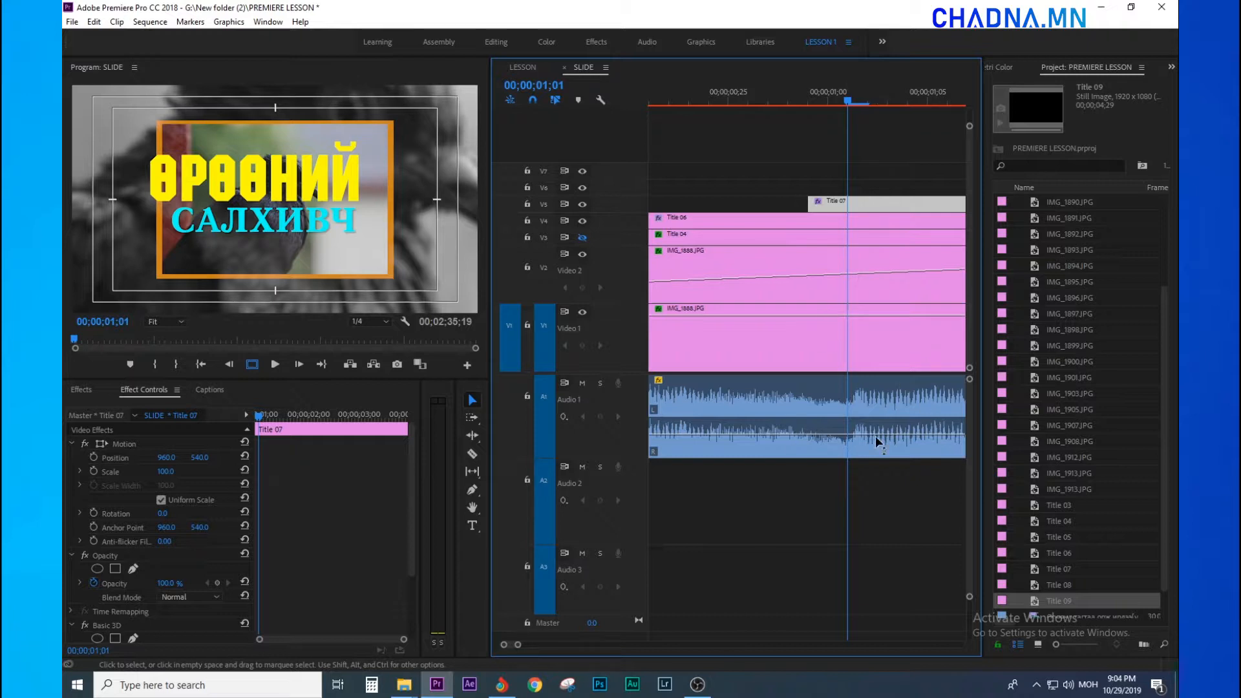
left_click(866, 102)
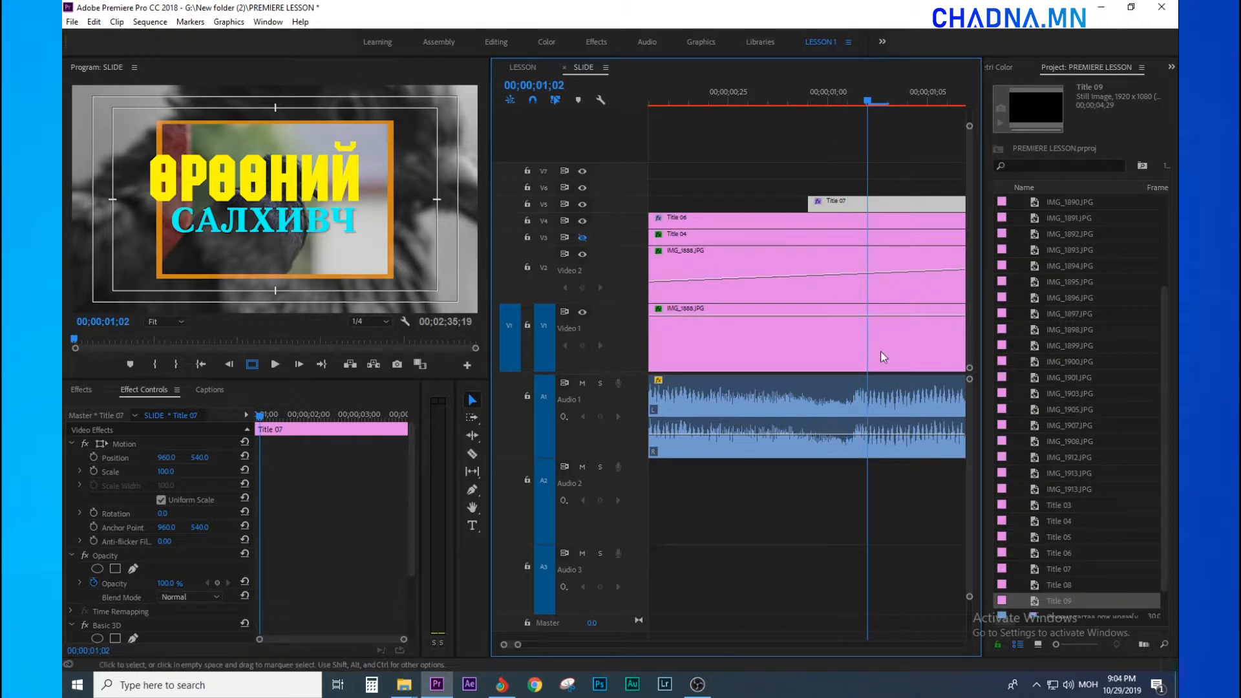
left_click(862, 403)
key("minus")
key("minus")
key("minus")
key("equal")
key("equal")
key("equal")
key("equal")
left_click(797, 201)
left_click(796, 93)
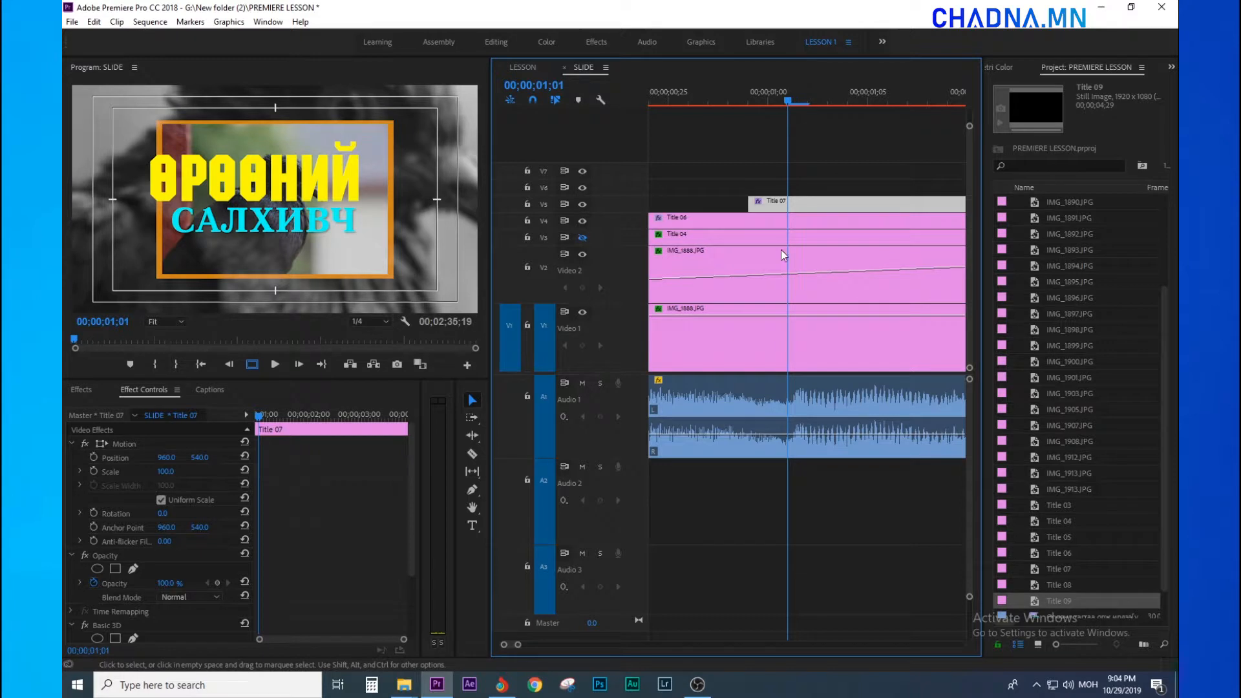
Set Title 07's Basic 3D Tilt to 90° and add a Tilt keyframe at 00;00;01;01.
scroll(346, 591, "down", 3)
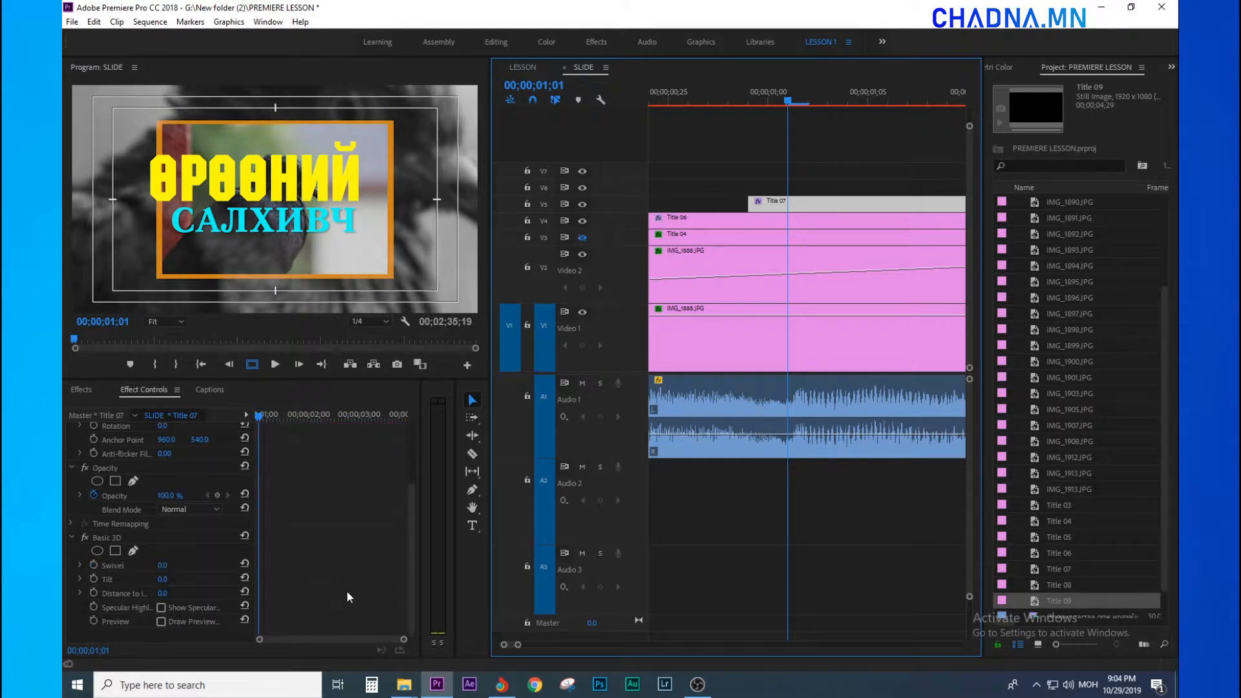
left_click(108, 537)
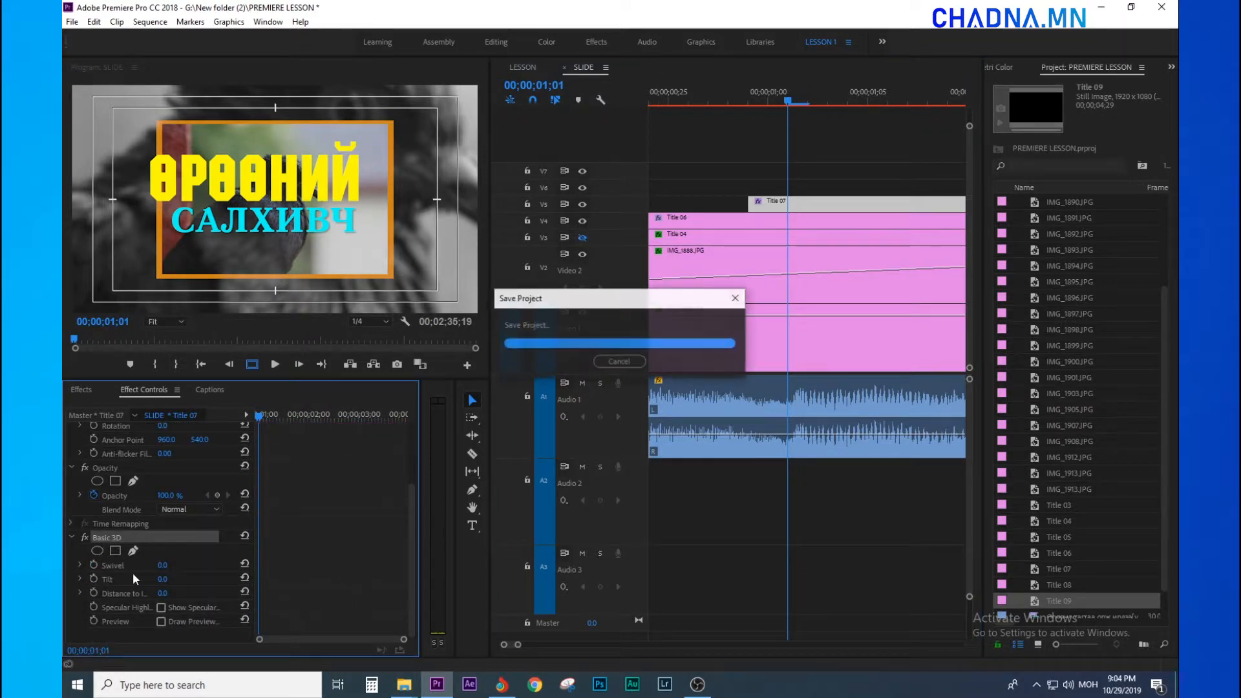
left_click_drag(161, 579, 217, 579)
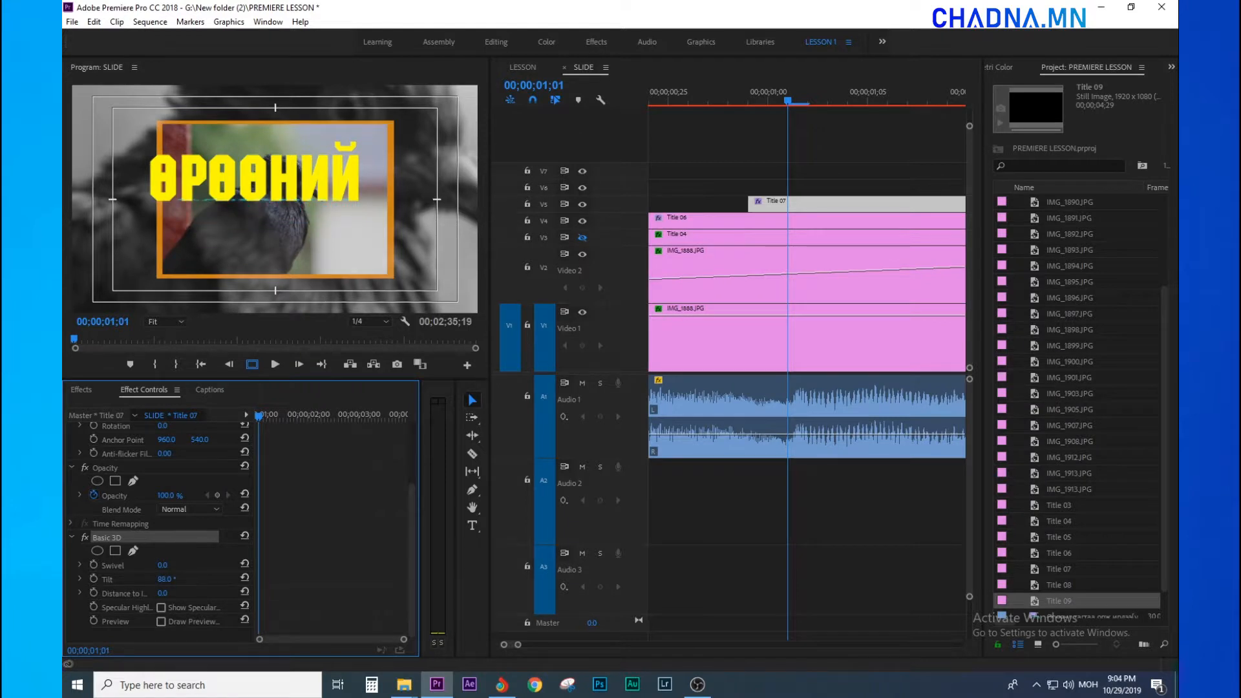
left_click(178, 580)
type("90")
key("Return")
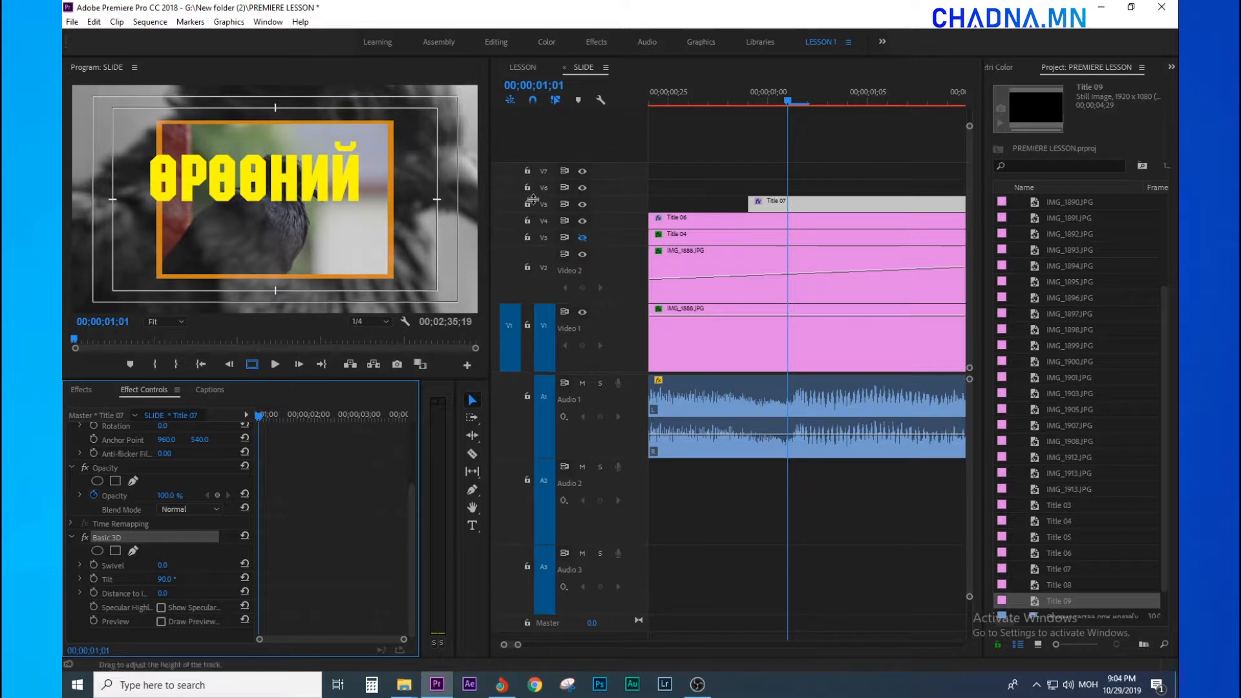
left_click(94, 580)
Add a second Tilt keyframe of 0° to Title 07 at 00;00;01;12 and play back the animation.
key("=")
key("=")
left_click_drag(270, 415, 344, 434)
key("-")
left_click_drag(164, 580, 105, 580)
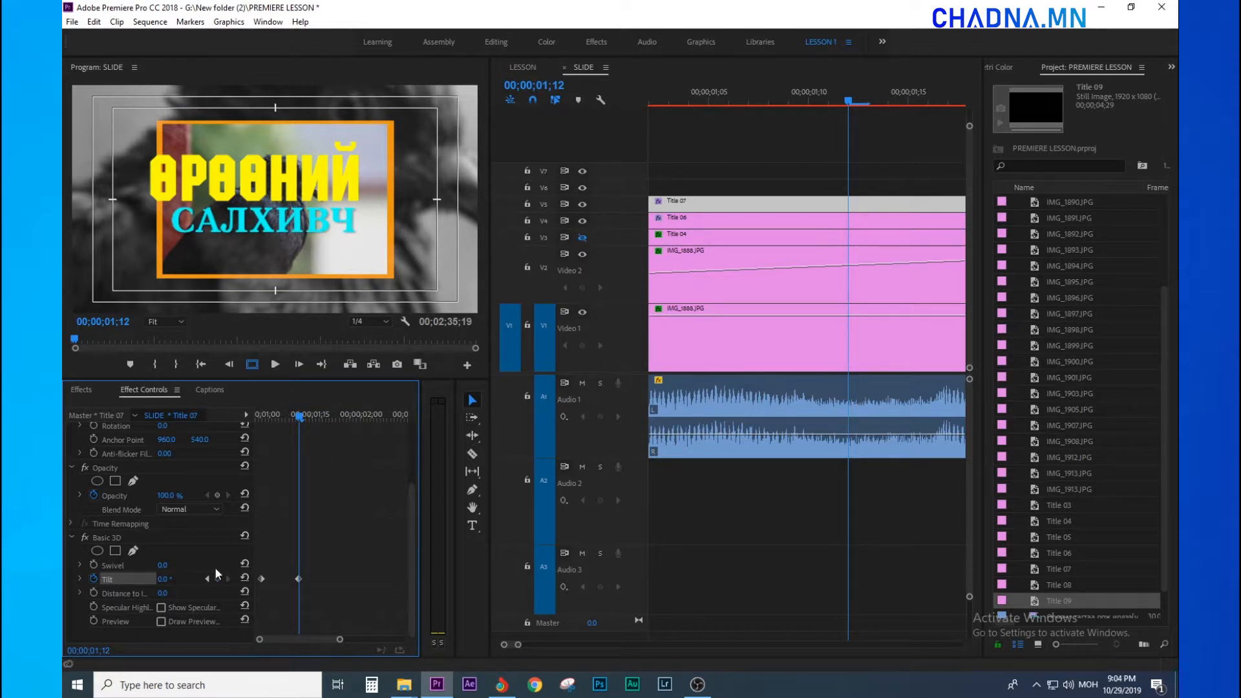
left_click_drag(298, 414, 192, 440)
key("space")
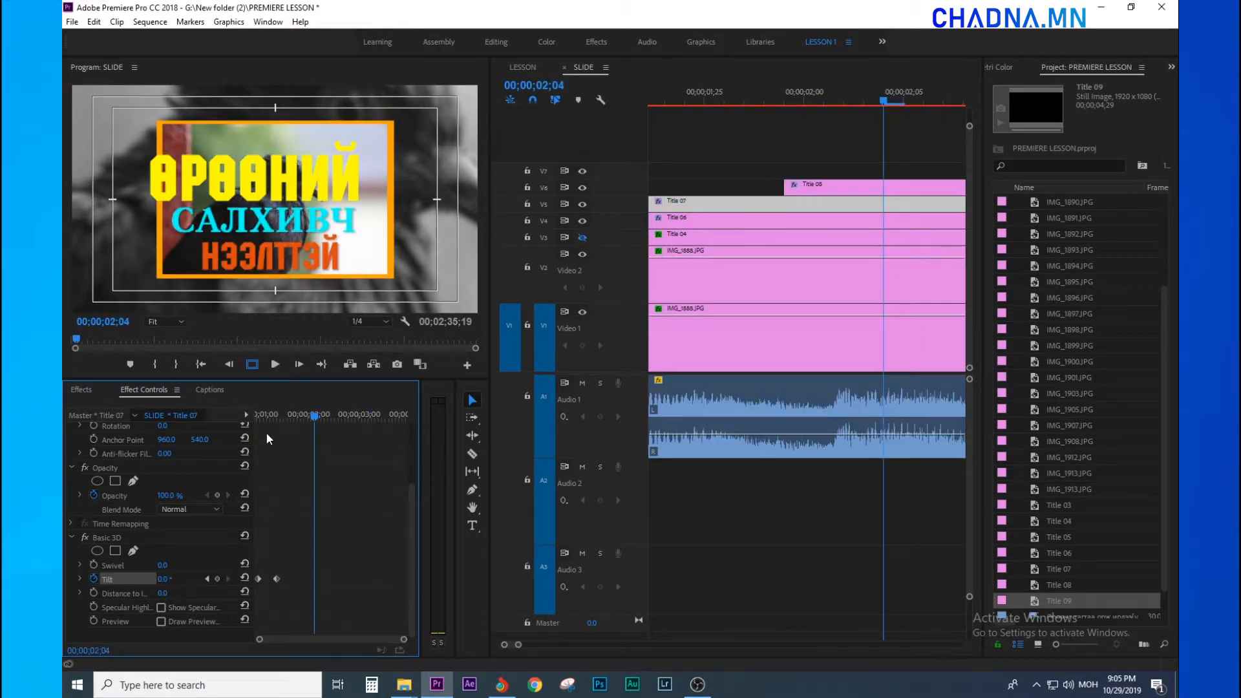
Replay Title 07's tilt, then select Title 08 and place the playhead at 00;00;02;02, just after the clip's start.
left_click_drag(278, 417, 232, 424)
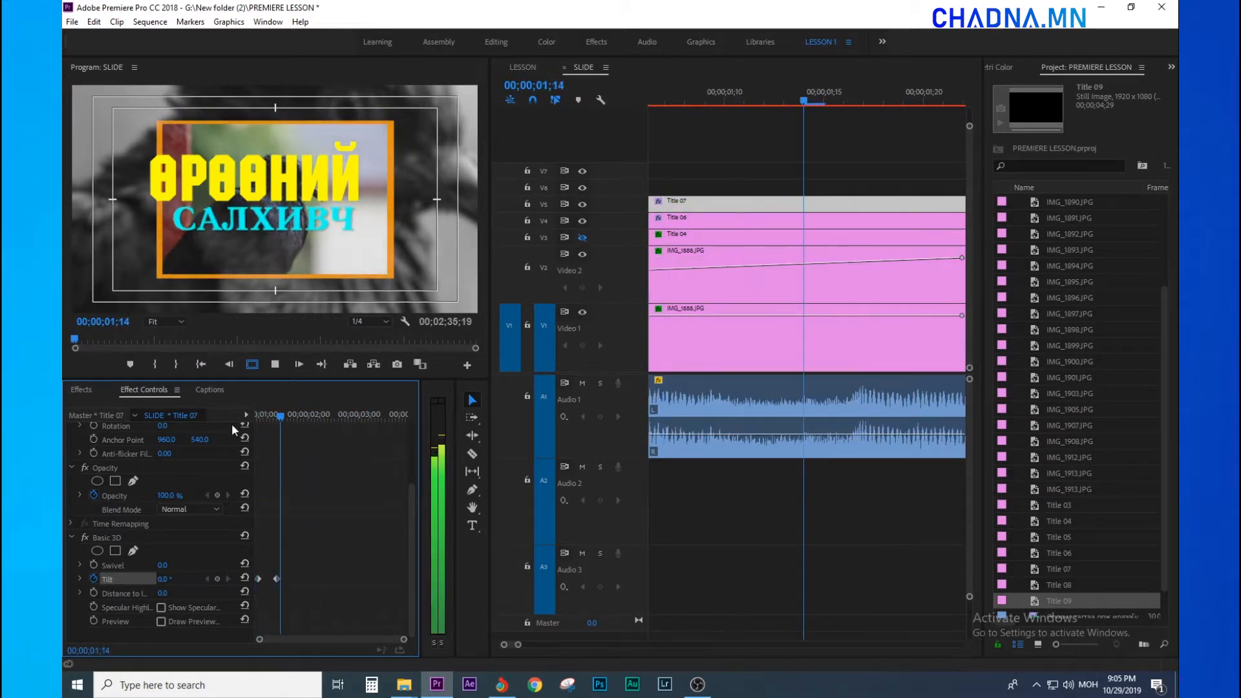
left_click(812, 185)
key("minus")
key("minus")
left_click(801, 97)
key("equal")
key("equal")
left_click(842, 97)
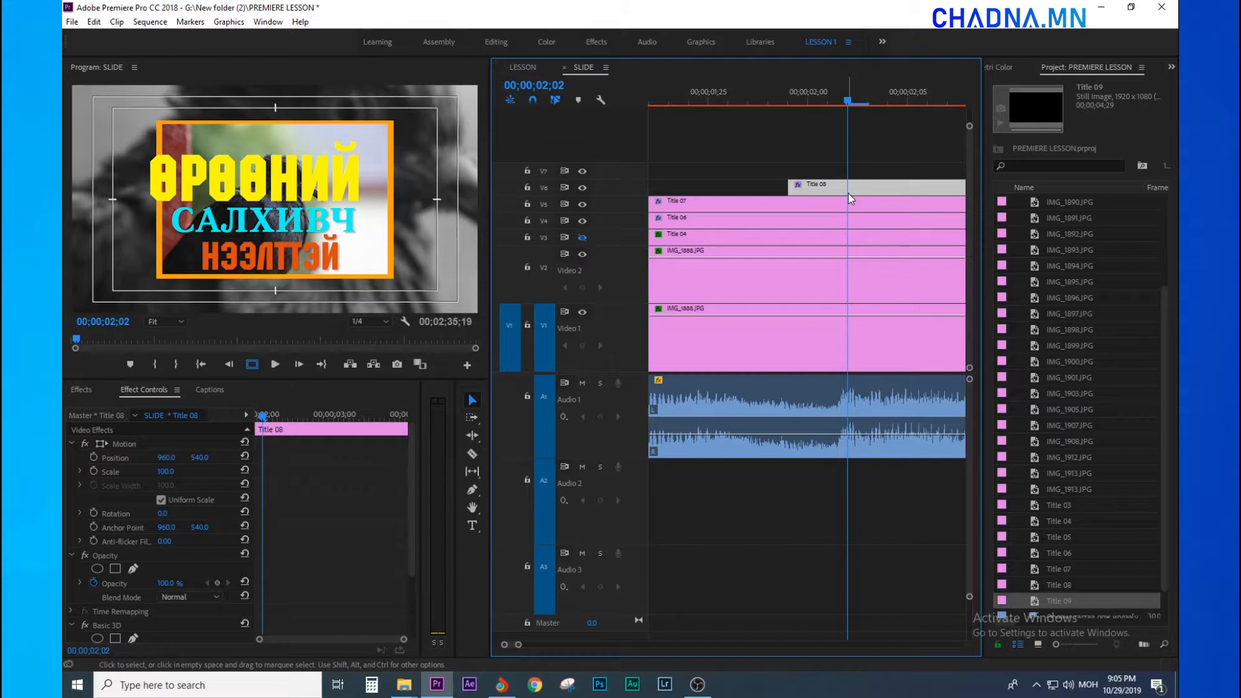
scroll(107, 583, "down", 3)
mouse_move(162, 614)
left_mouse_down()
mouse_move(120, 614)
mouse_move(174, 612)
mouse_move(156, 601)
left_mouse_up()
key("ctrl+z")
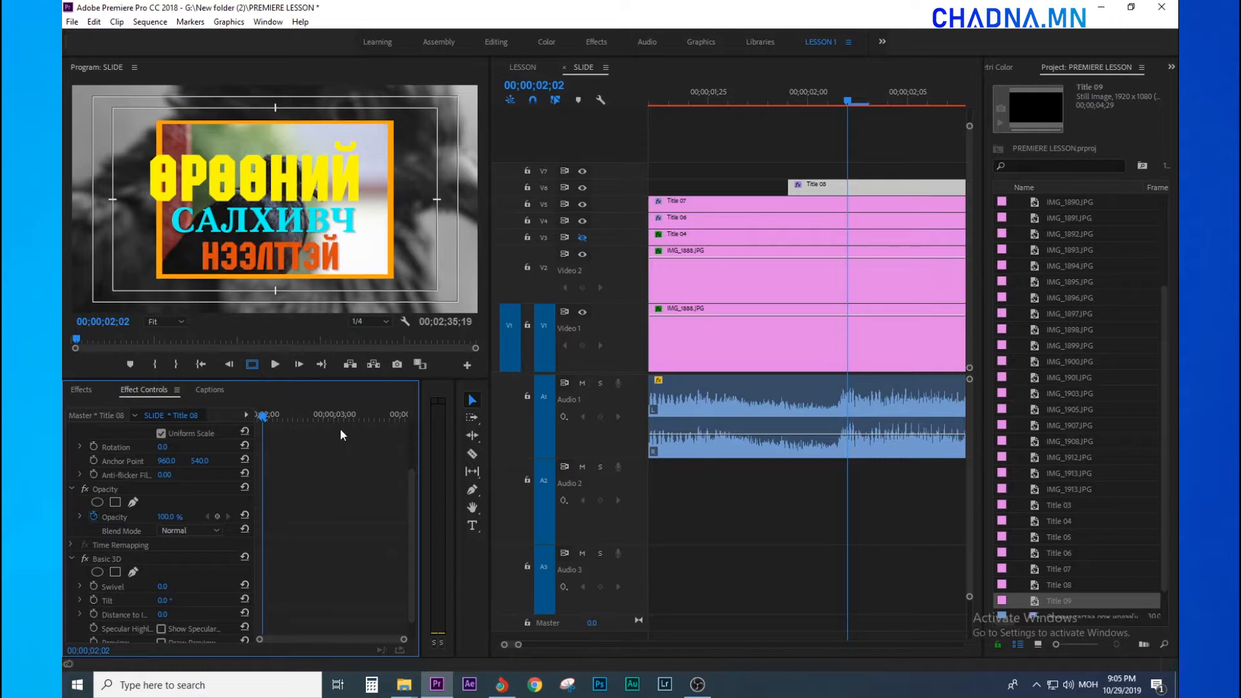
left_click_drag(163, 587, 188, 586)
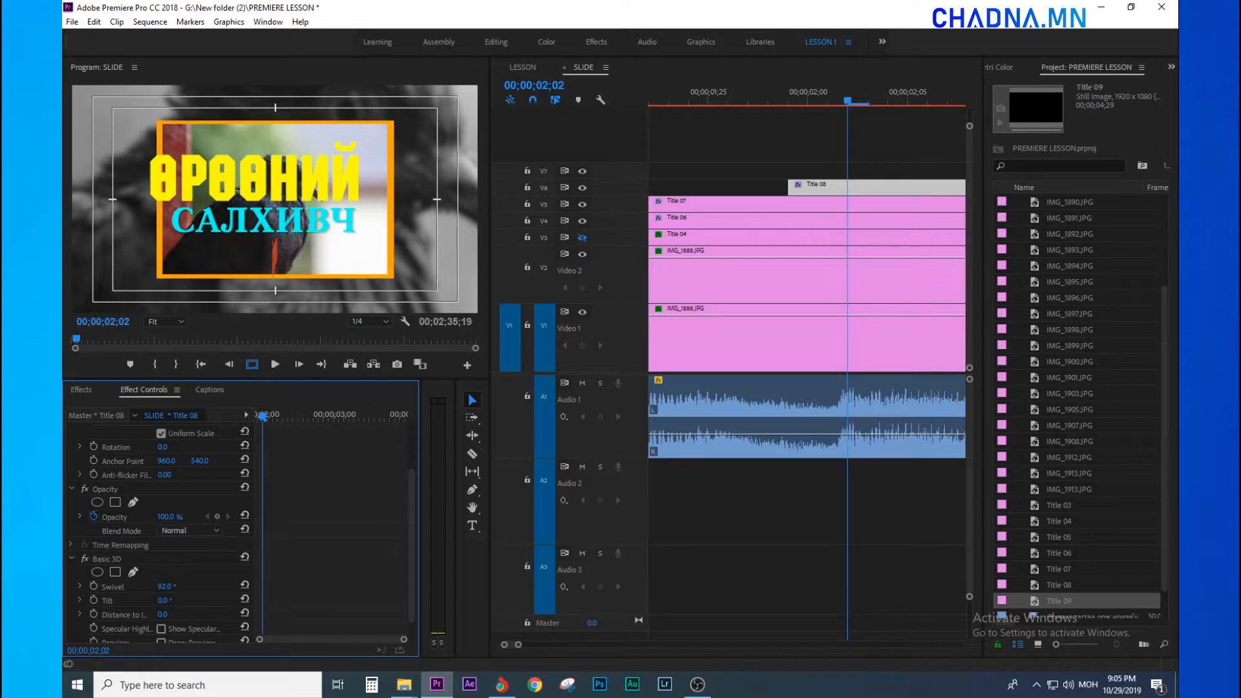
key("ctrl+z")
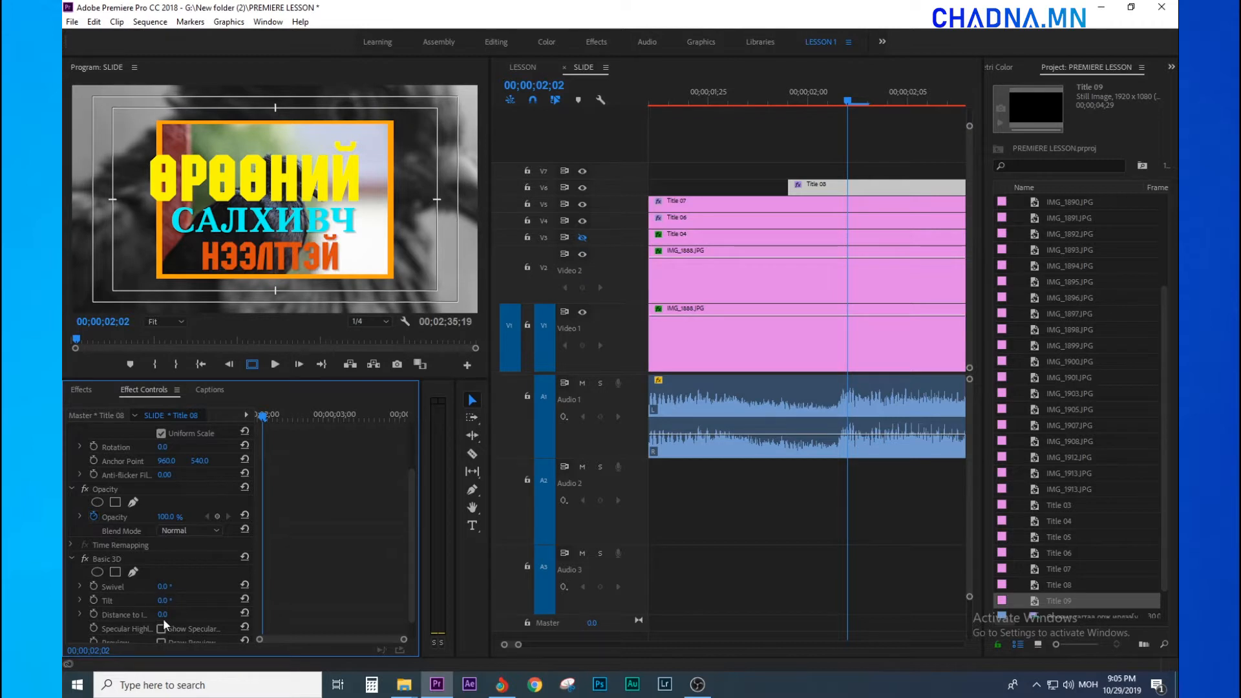
Animate Title 08's Basic 3D Distance to Image with keyframes of -79 at 00;00;02;02 and 0 at 00;00;02;06.
left_click_drag(163, 614, 138, 614)
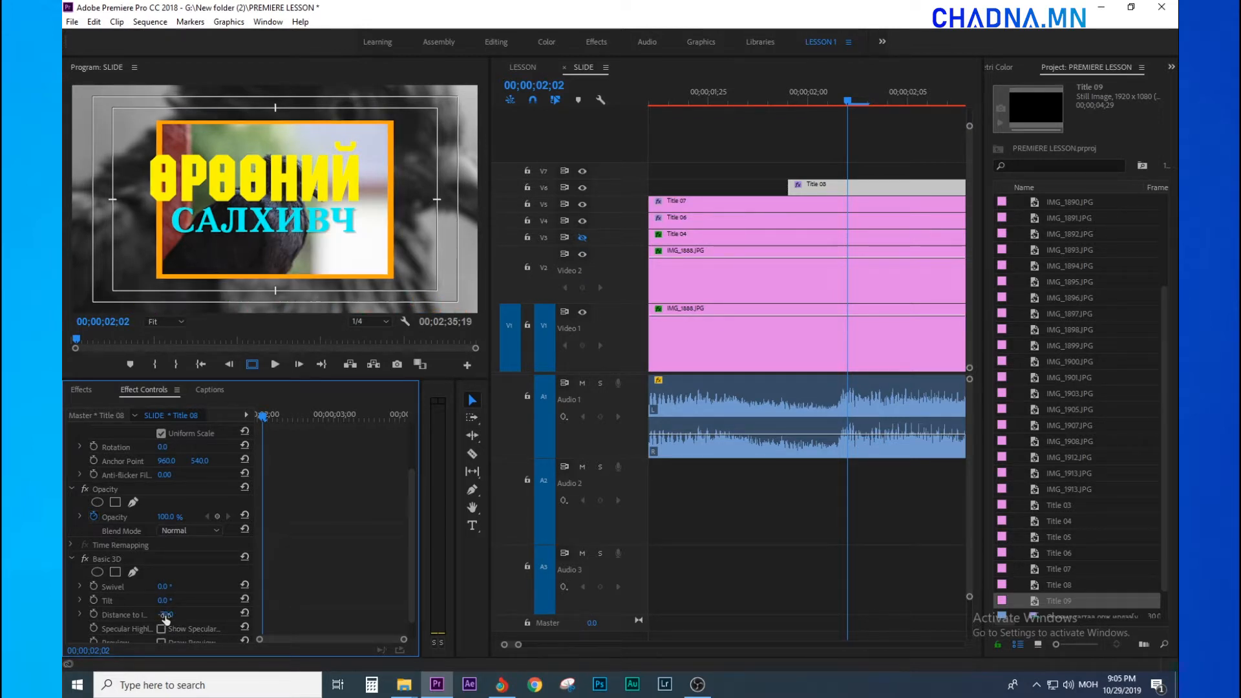
left_click(95, 613)
left_click_drag(266, 416, 273, 415)
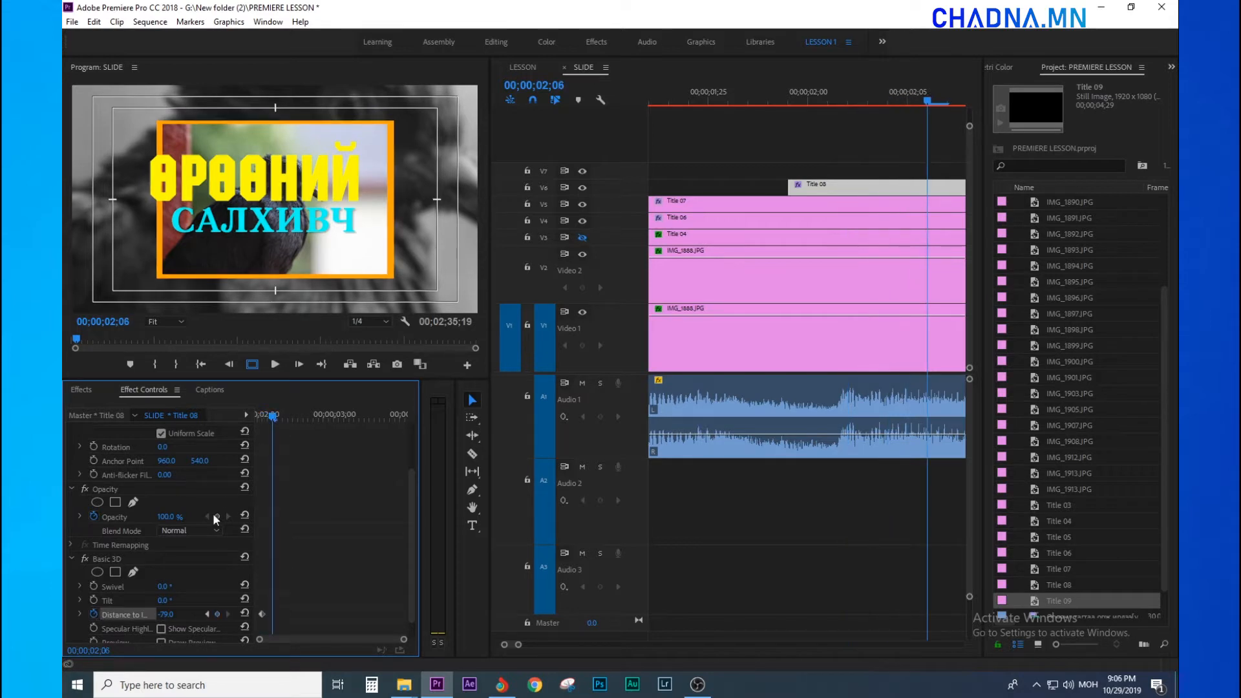
left_click_drag(166, 615, 179, 615)
left_click(173, 614)
type("0")
key("Return")
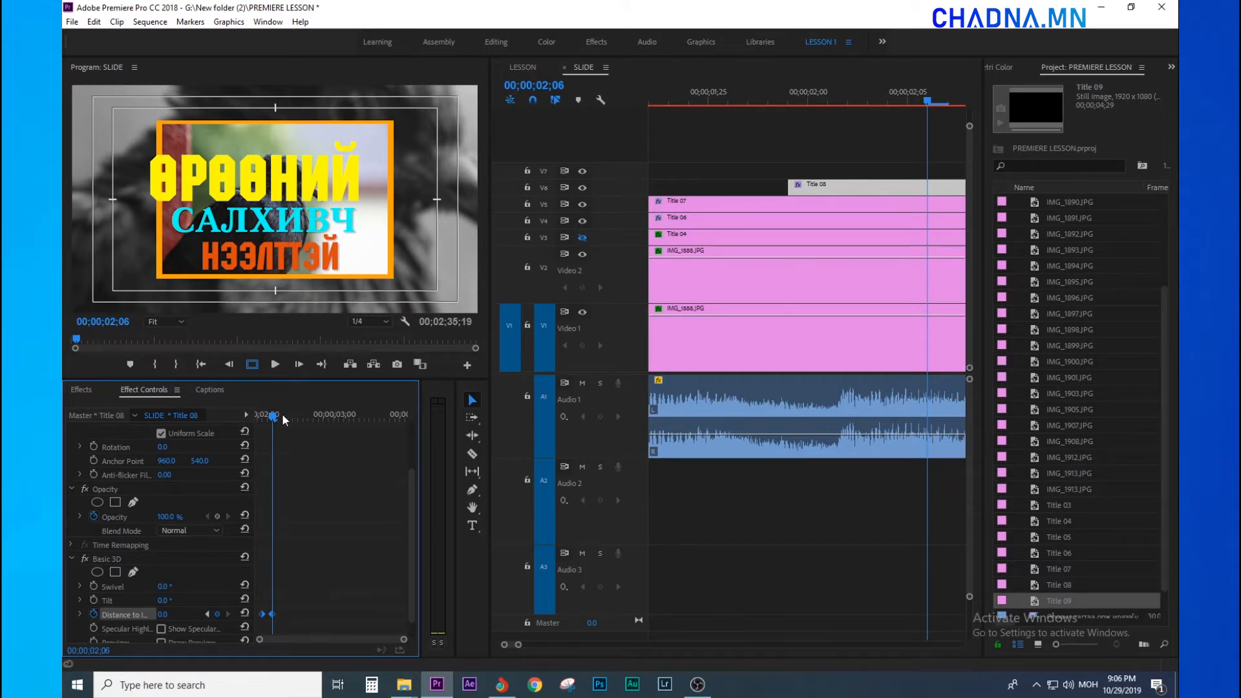
Play back Title 08's animation, move its second Distance to Image keyframe later and check the slower motion.
key("space")
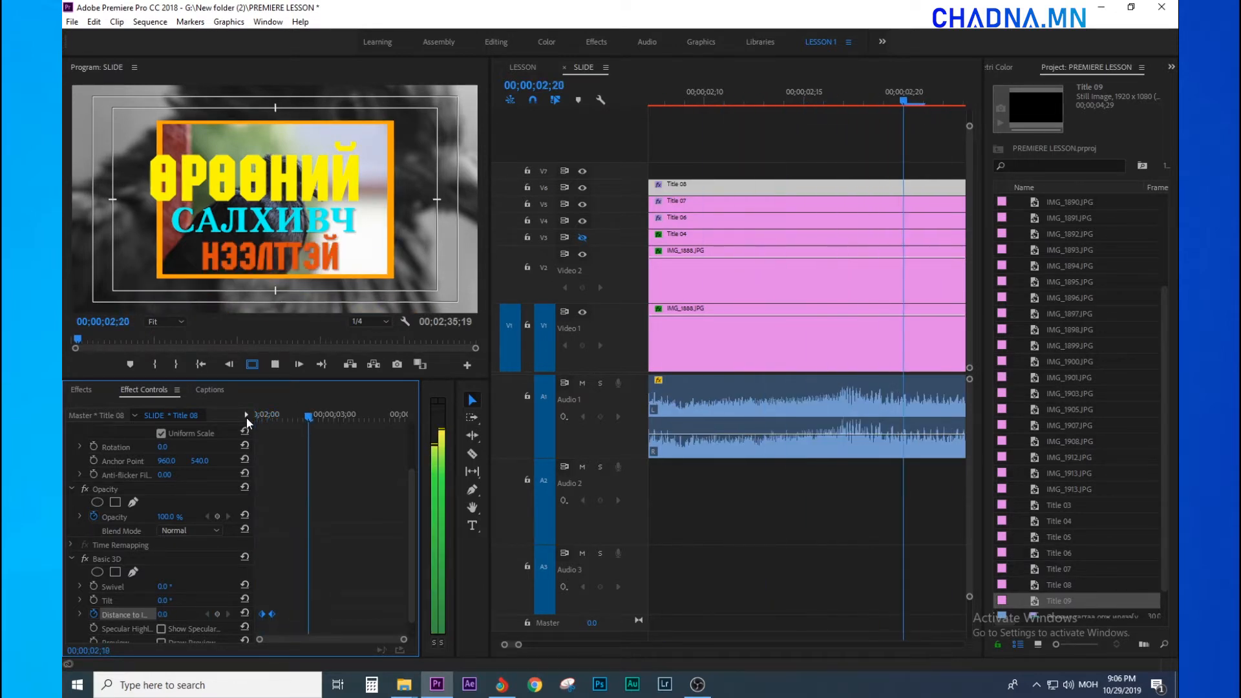
key("space")
left_click_drag(272, 614, 298, 612)
left_click_drag(263, 416, 252, 416)
key("space")
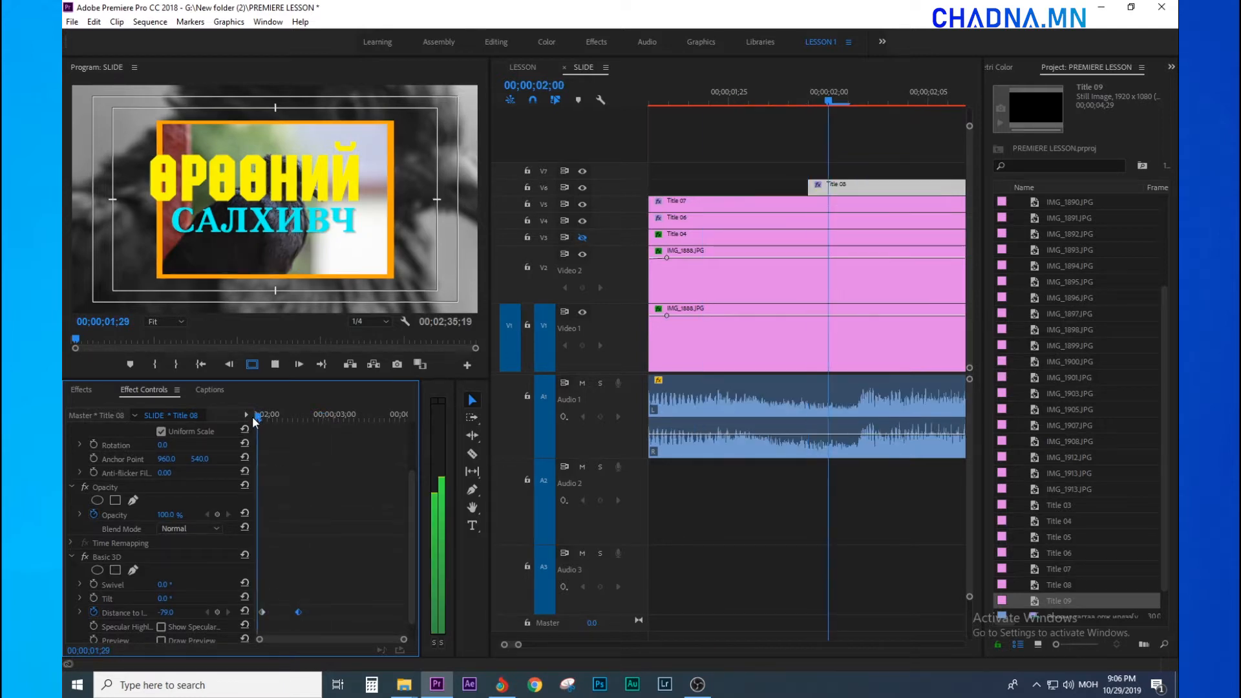
key("space")
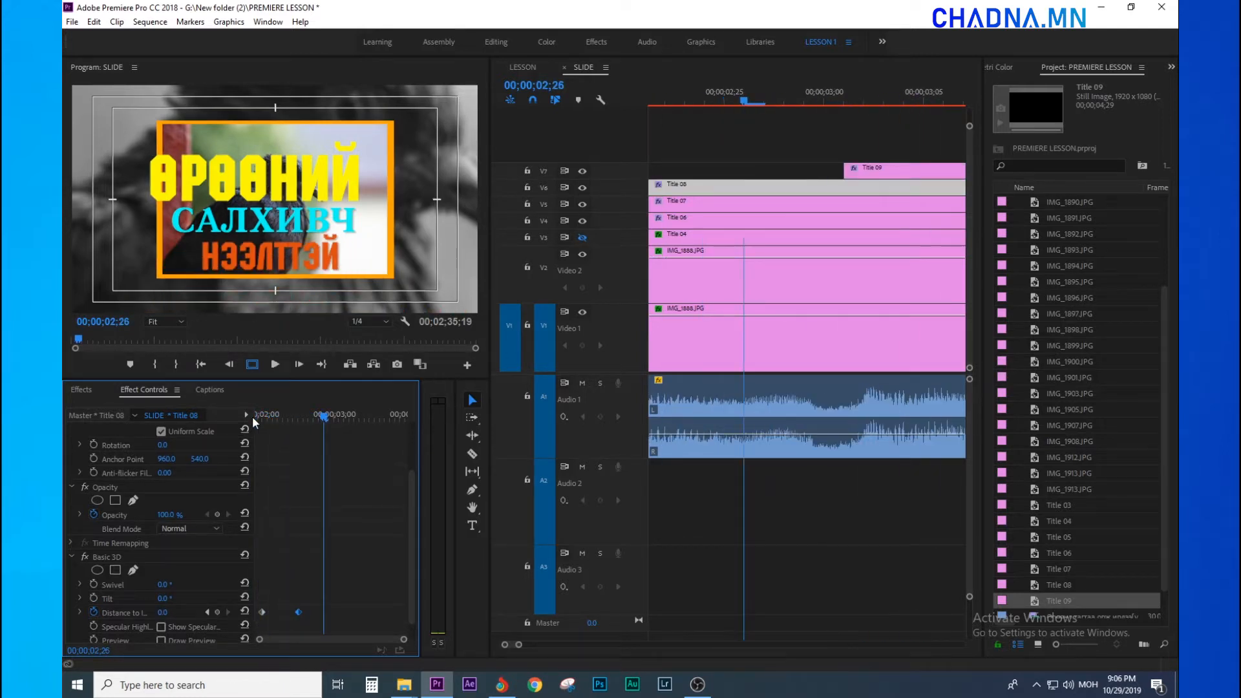
Select Title 09 and place the playhead at its start, 00;00;03;01.
left_click(851, 167)
key("space")
key("space")
left_click_drag(815, 95, 885, 130)
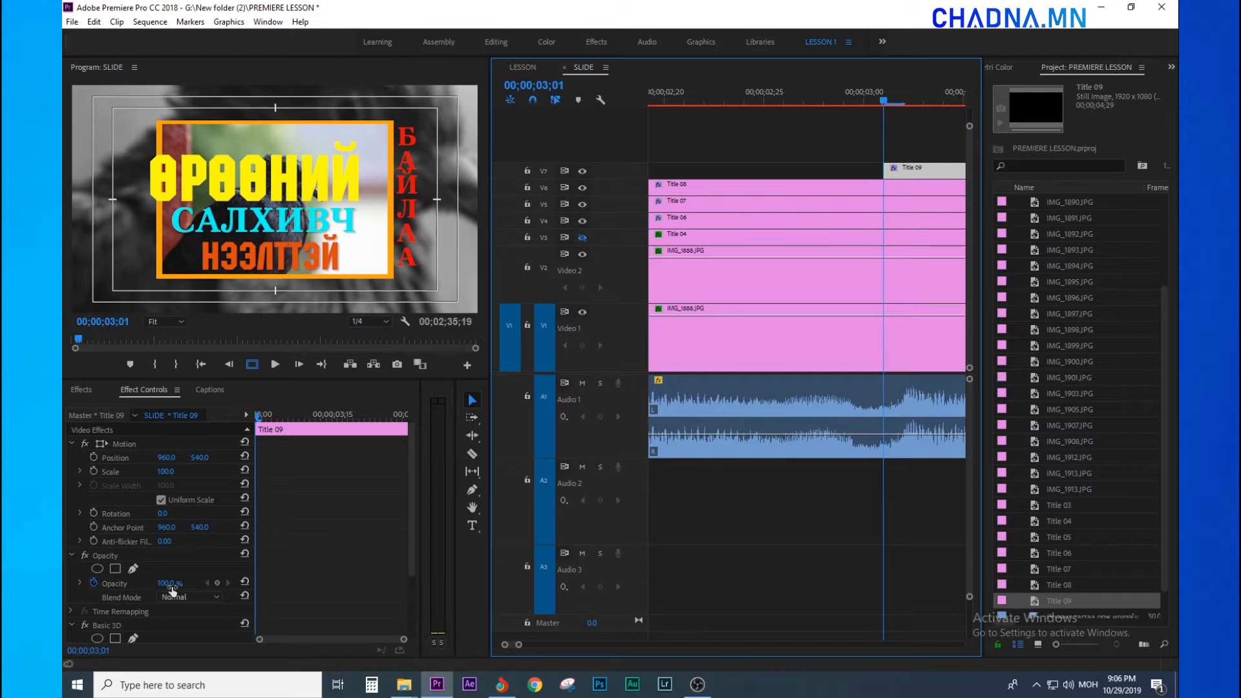
Set Title 09's Basic 3D Swivel to 270° and add a Swivel keyframe at 00;00;03;01.
scroll(338, 530, "down", 3)
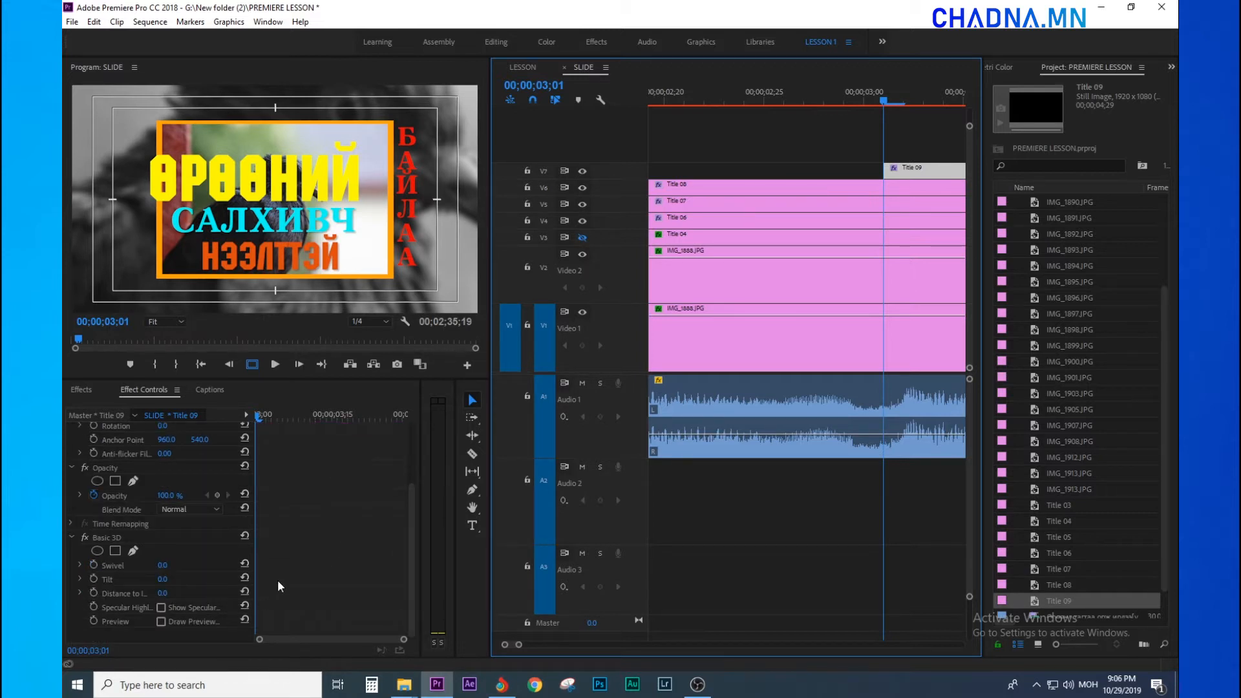
left_click(98, 565)
left_click_drag(162, 565, 329, 565)
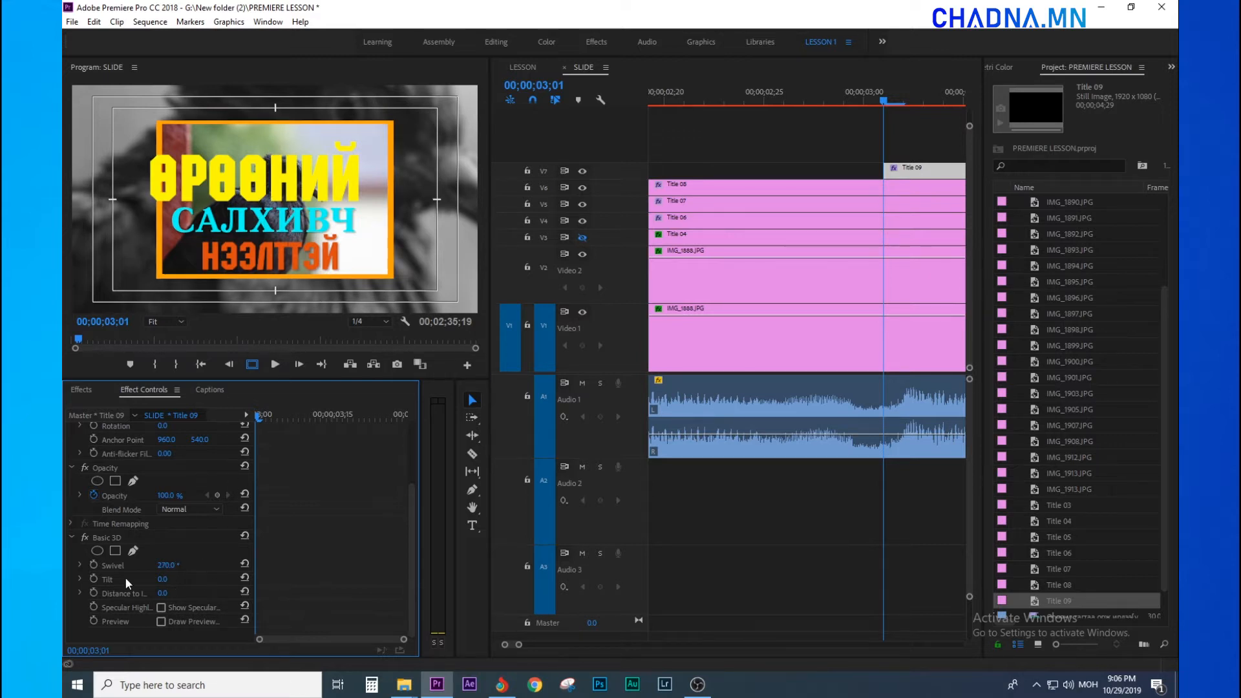
left_click(93, 565)
Add a second, later Swivel keyframe of 0° to Title 09 and play back the animation.
left_click_drag(259, 415, 267, 412)
mouse_move(157, 567)
left_mouse_down()
mouse_move(284, 567)
mouse_move(162, 567)
left_mouse_up()
left_click(180, 566)
type("0")
key("Return")
left_click(863, 98)
key("space")
key("space")
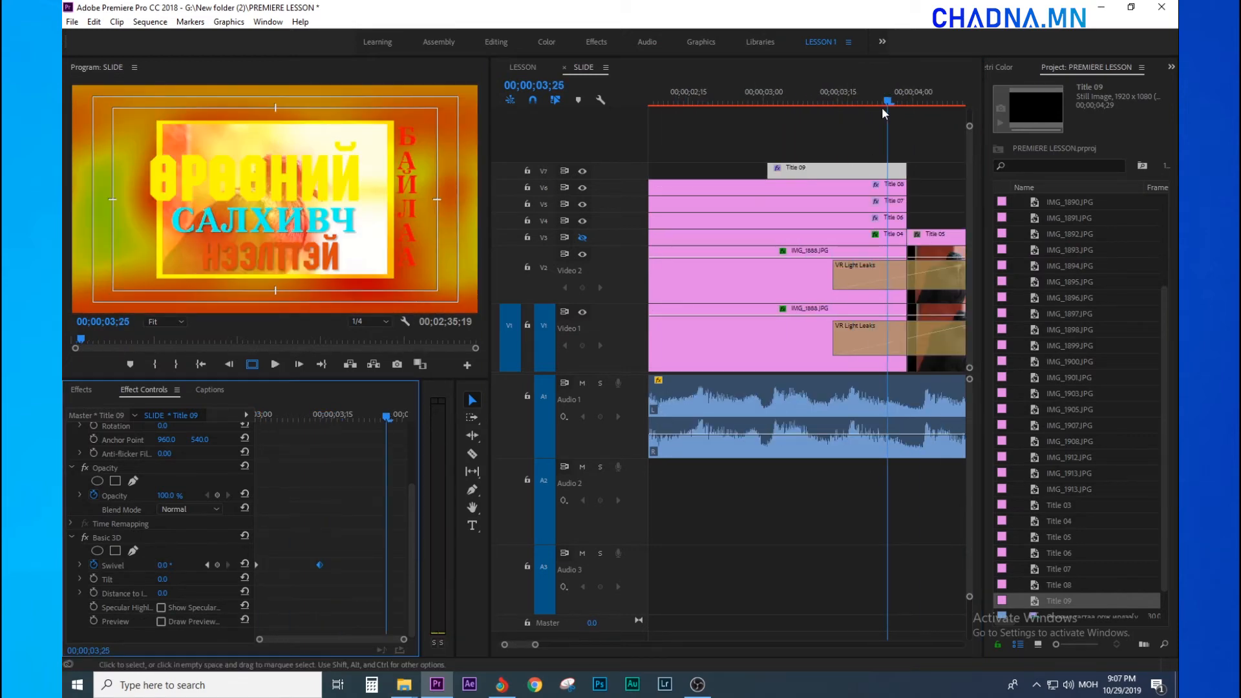
Return the playhead to the start of the sequence and review the stacked titles in the timeline.
left_click(882, 107)
key("minus")
key("minus")
key("minus")
left_click_drag(706, 97, 587, 123)
key("equal")
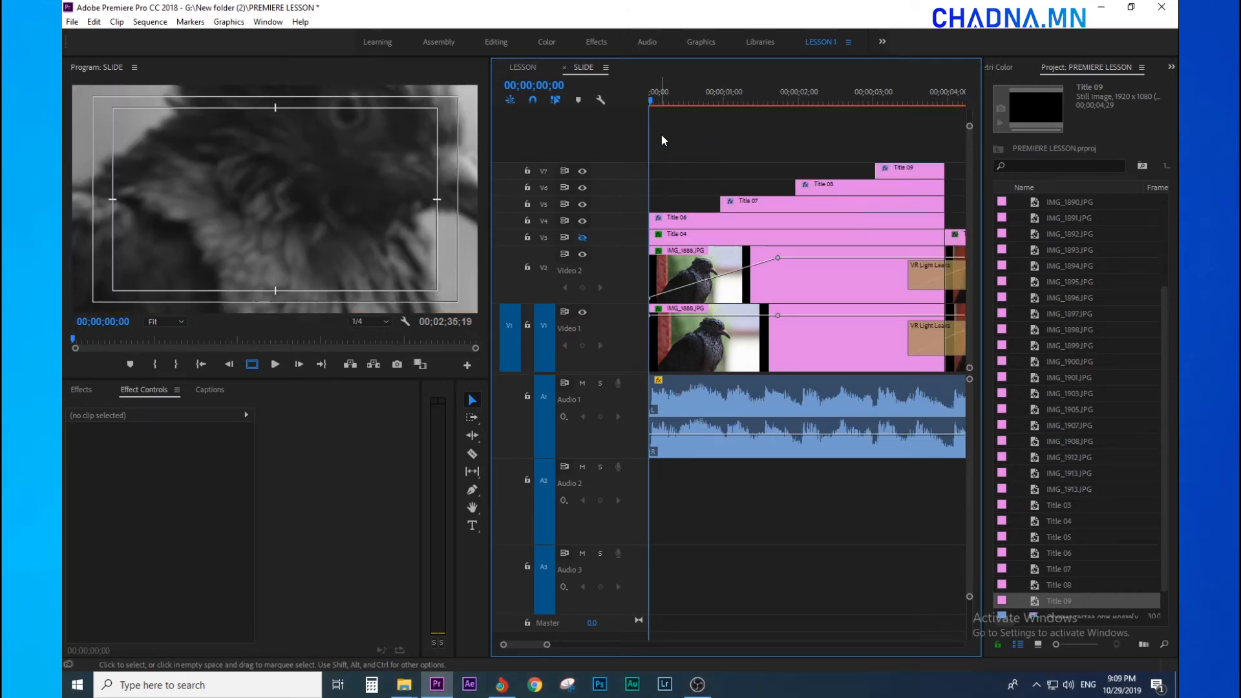
key("minus")
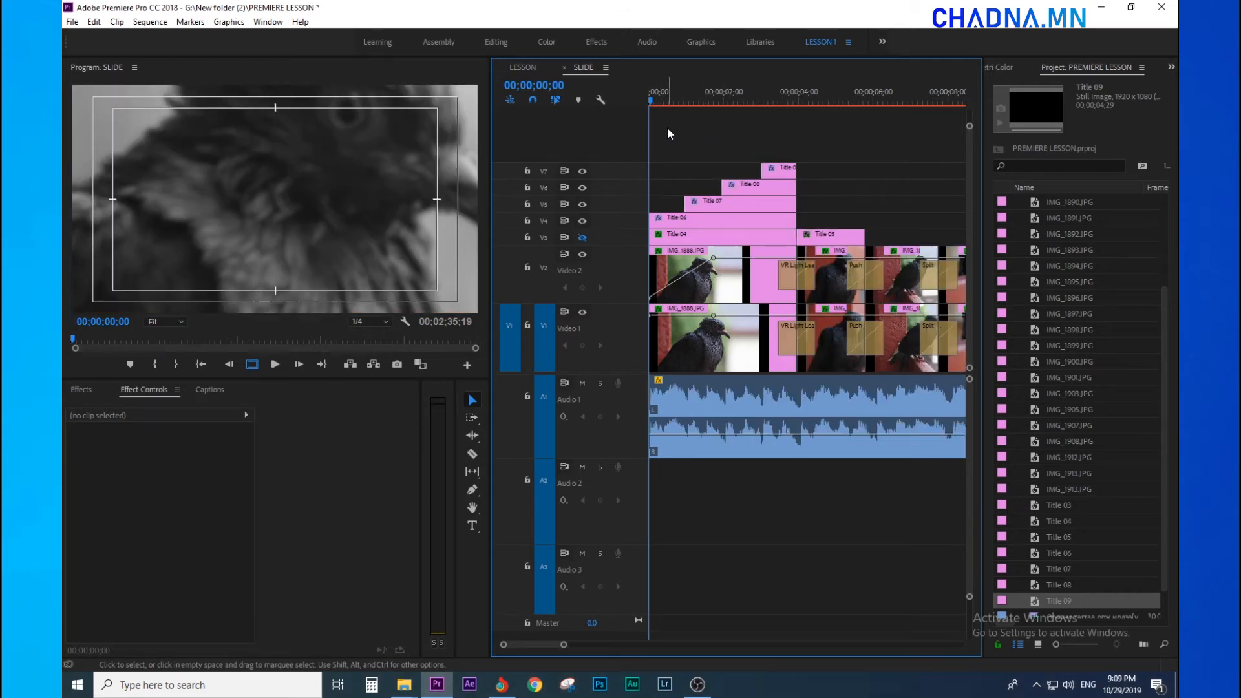
key("equal")
Select Title 06 and examine its Basic 3D settings at 00;00;00;05, then return the playhead to the sequence start.
left_click(672, 101)
left_click(693, 222)
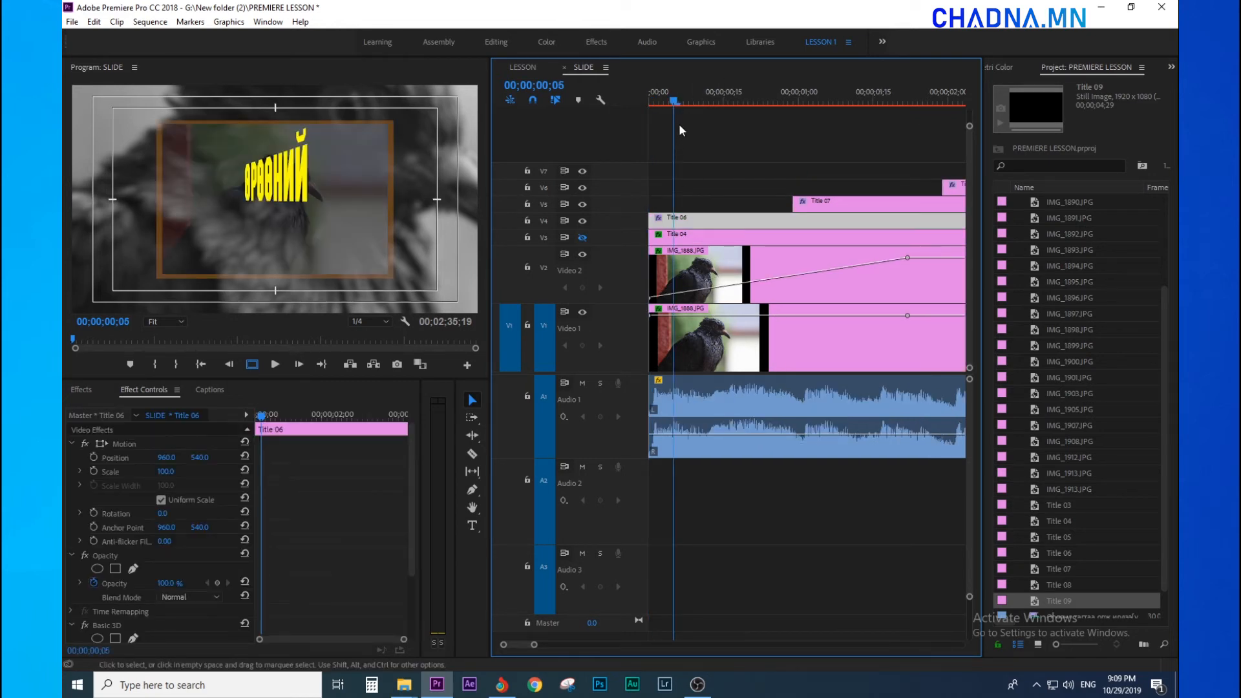
scroll(324, 559, "down", 3)
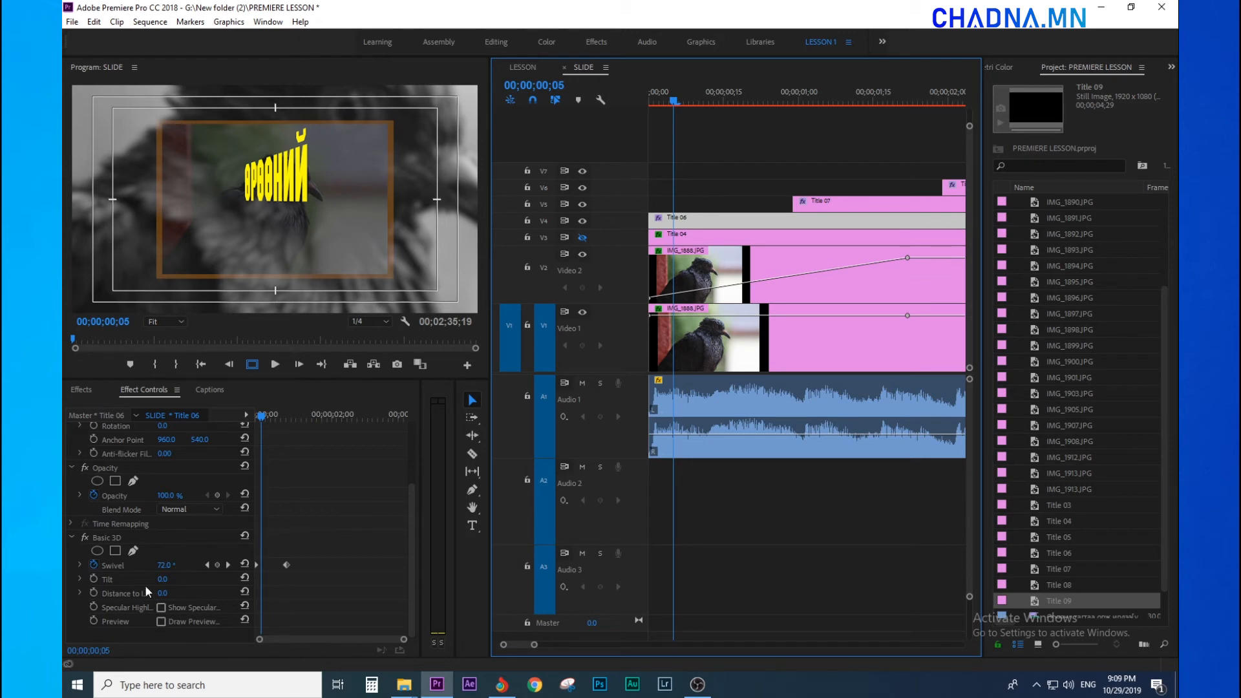
left_click(100, 622)
left_click_drag(673, 102, 645, 111)
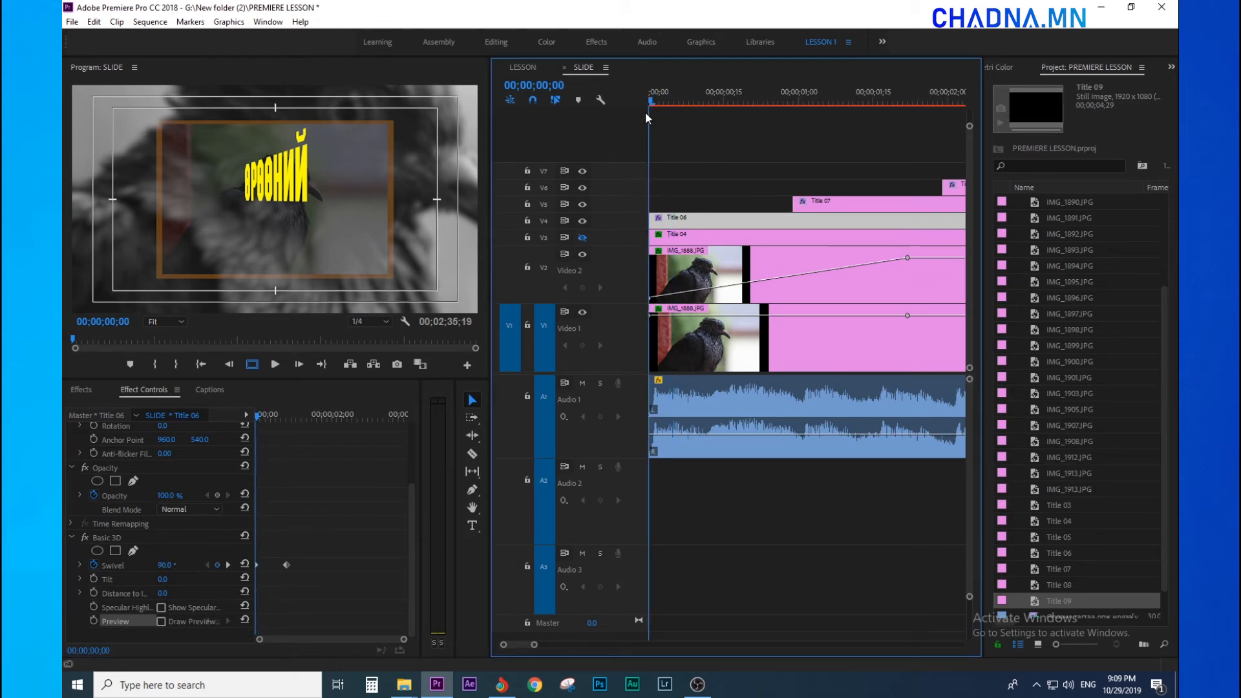
key("minus")
key("minus")
key("minus")
left_click(656, 144)
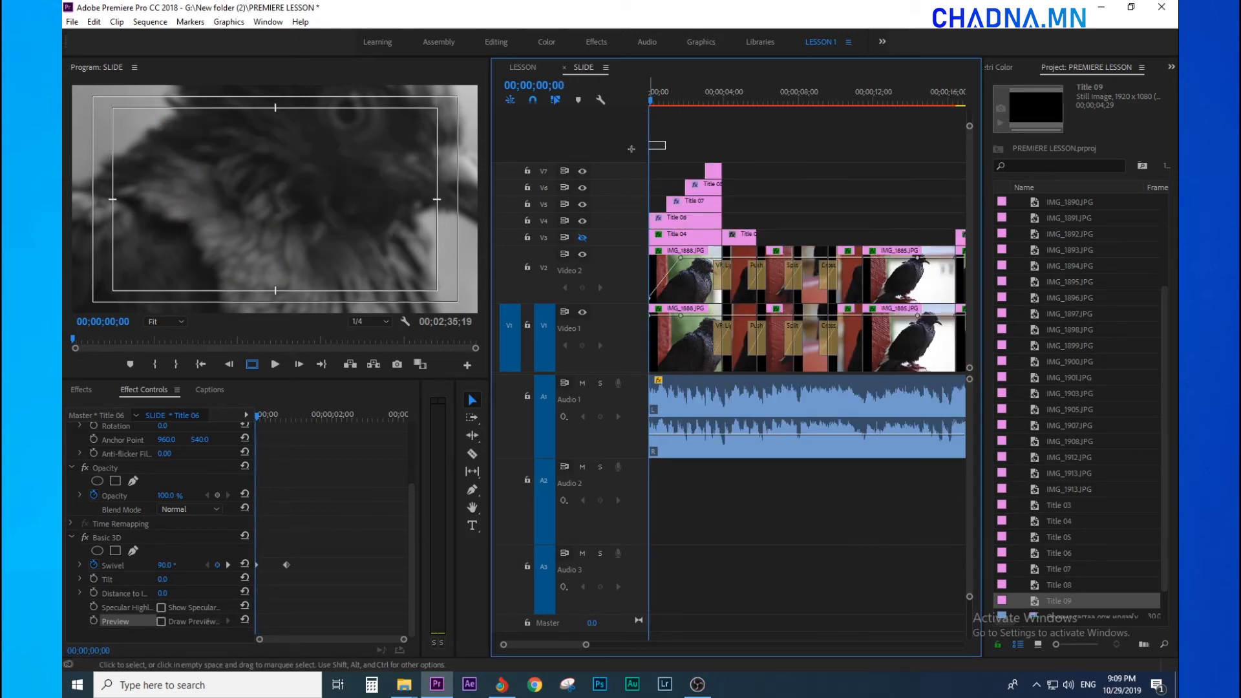
key("equal")
key("equal")
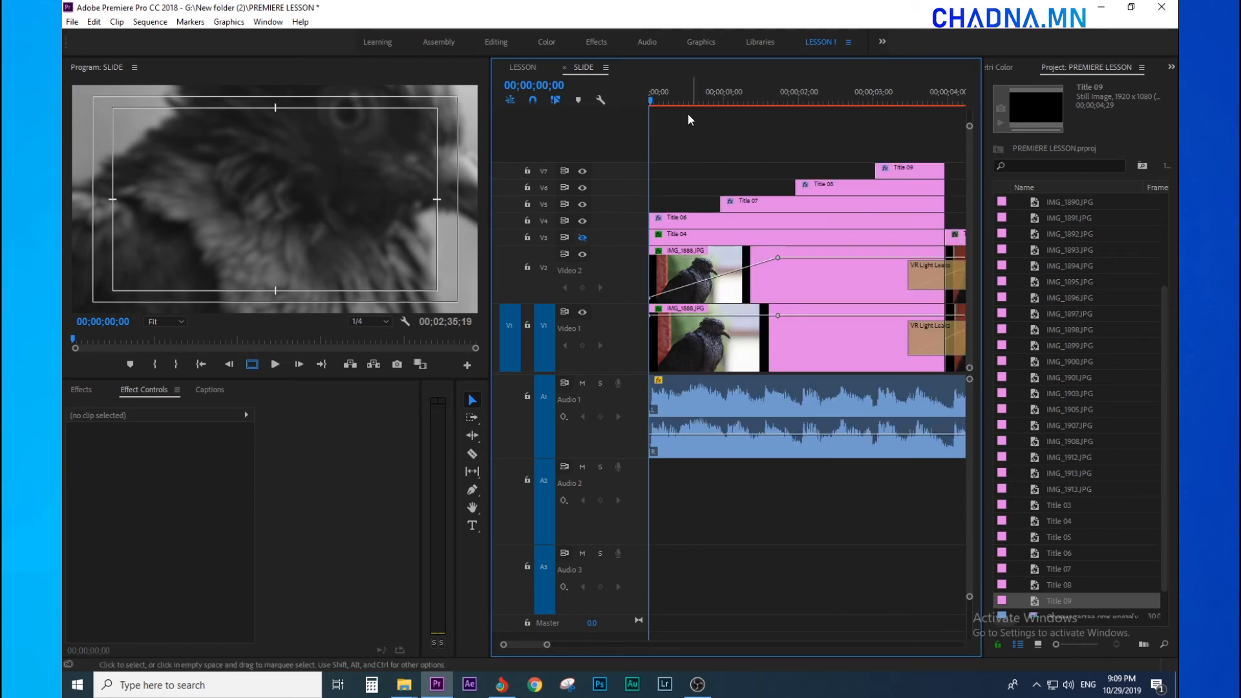
key("minus")
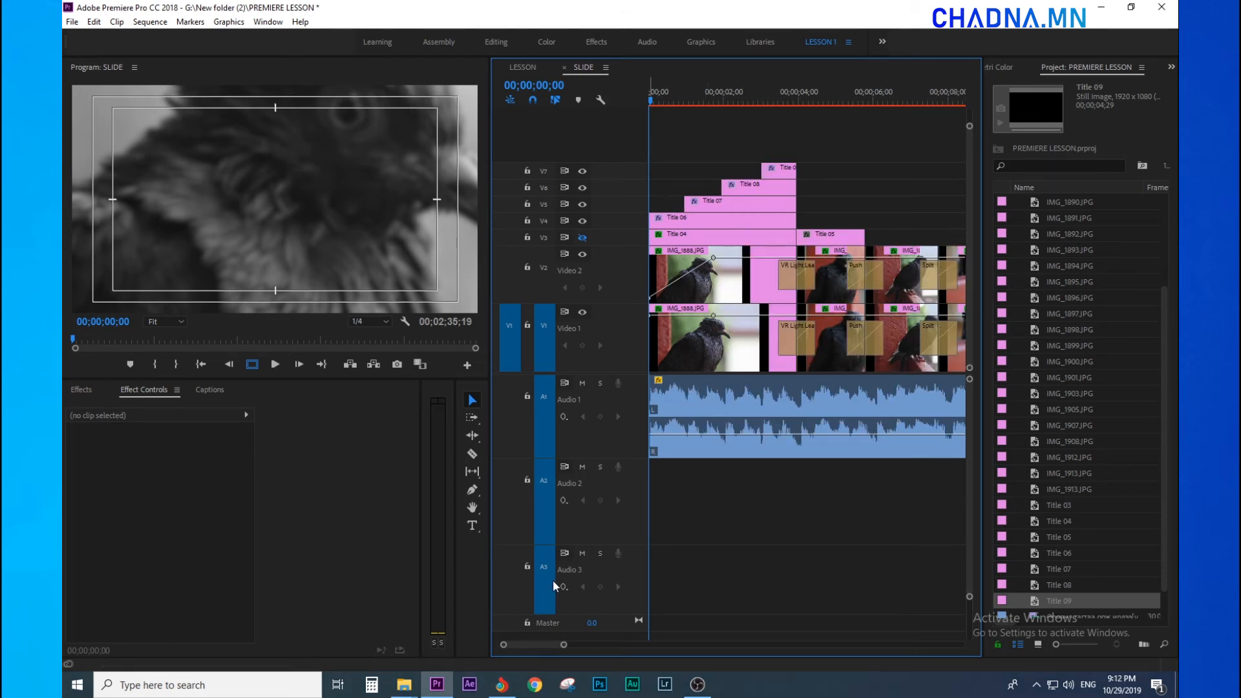
Switch to the web browser and look over the chadna.mn YouTube channel's uploads and the chadna.mn website.
left_click(502, 684)
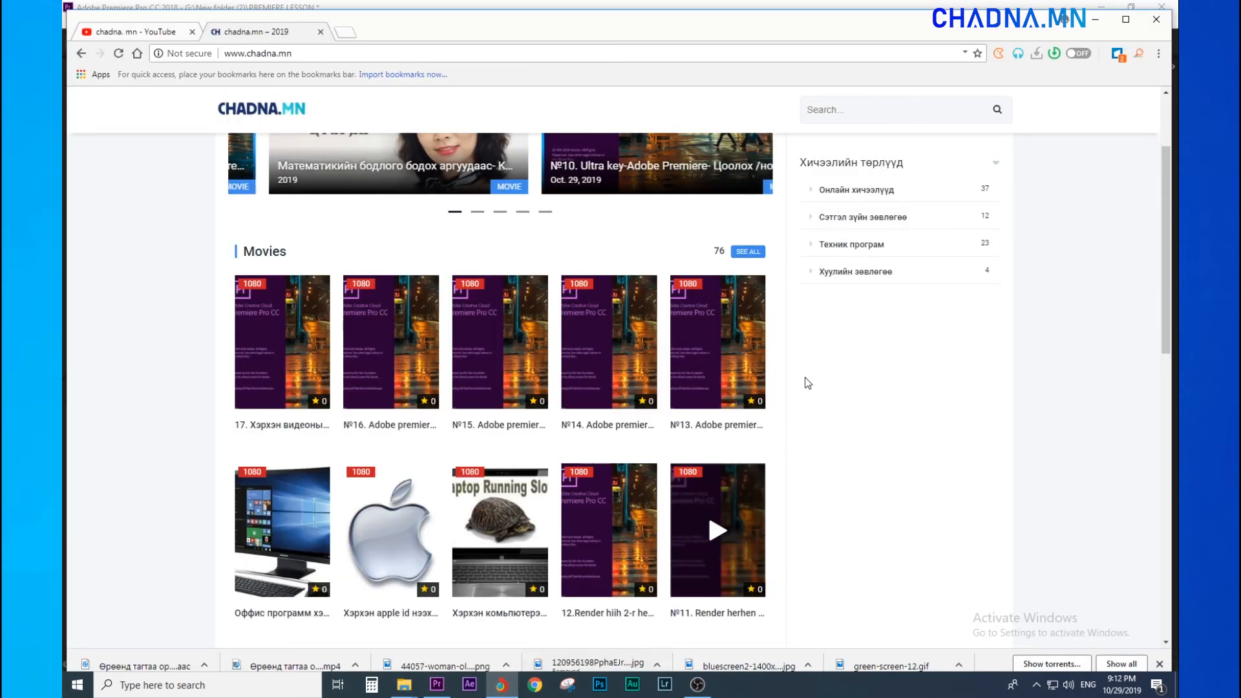
left_click(143, 33)
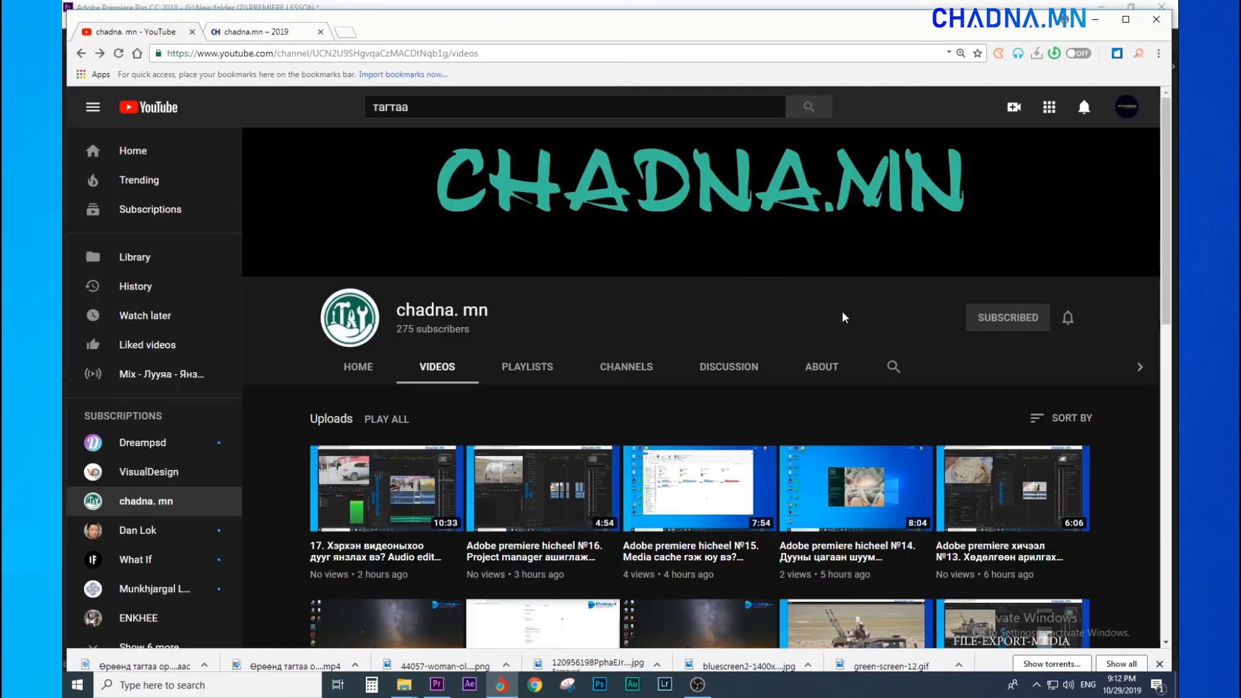
scroll(445, 464, "down", 3)
scroll(971, 291, "up", 2)
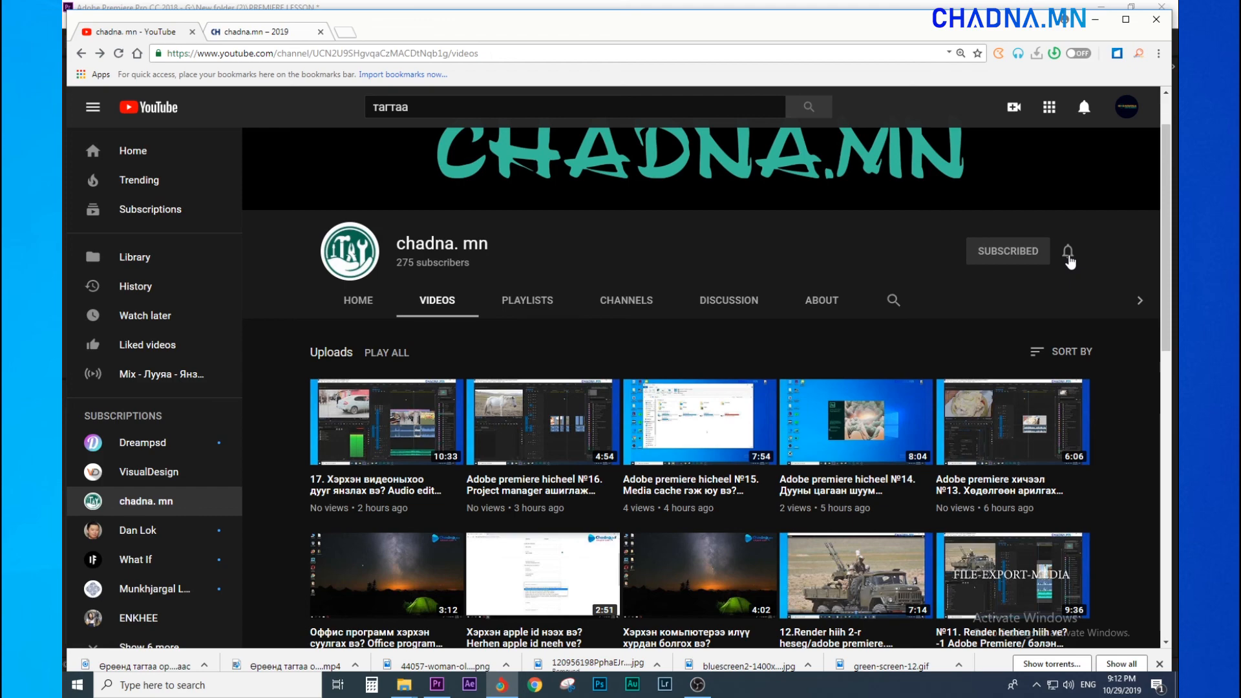
scroll(1070, 262, "down", 2)
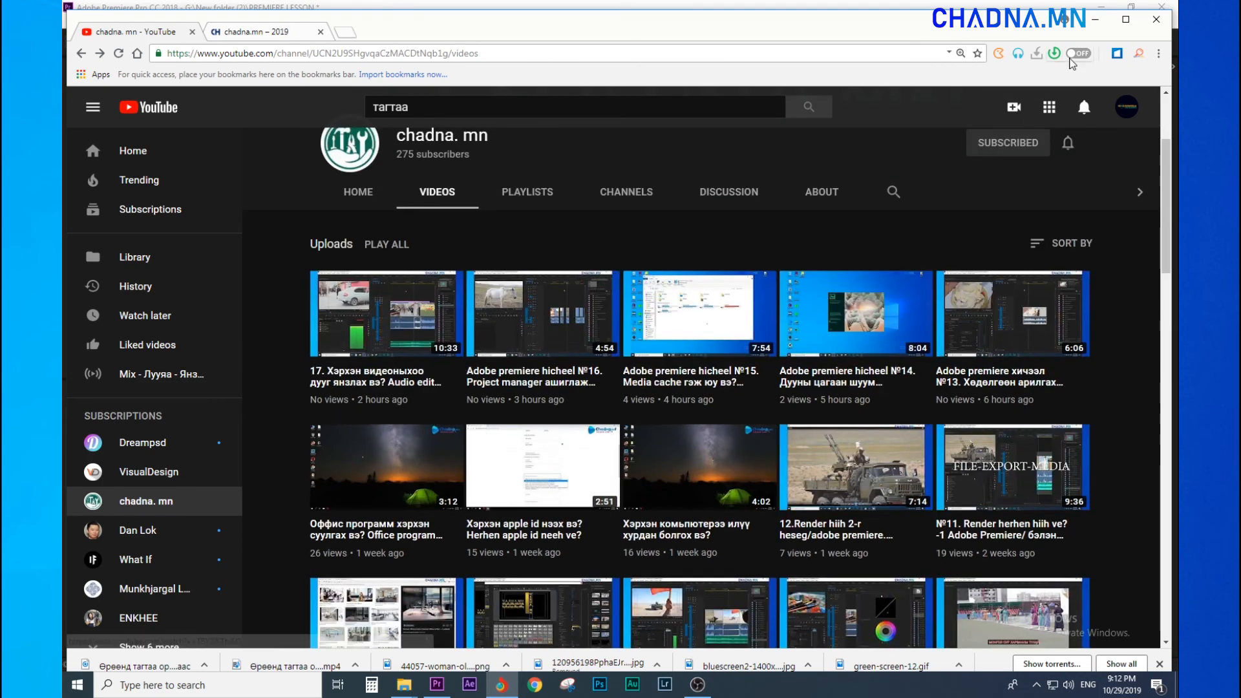
left_click(286, 37)
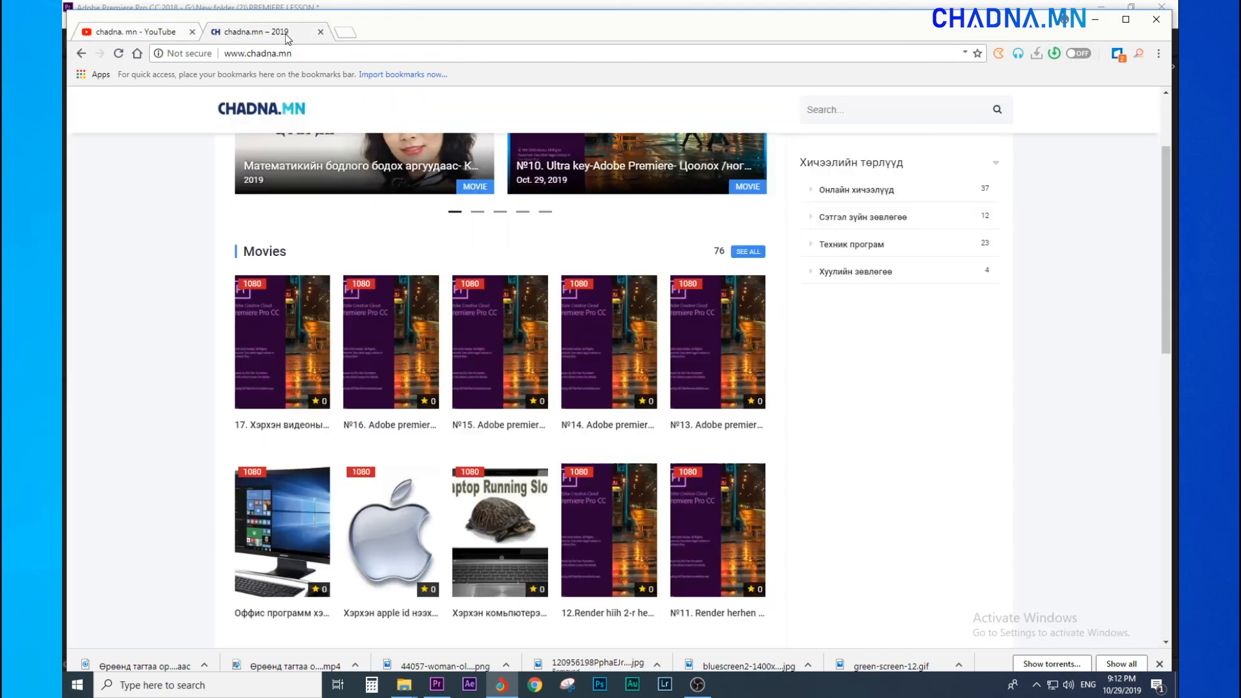